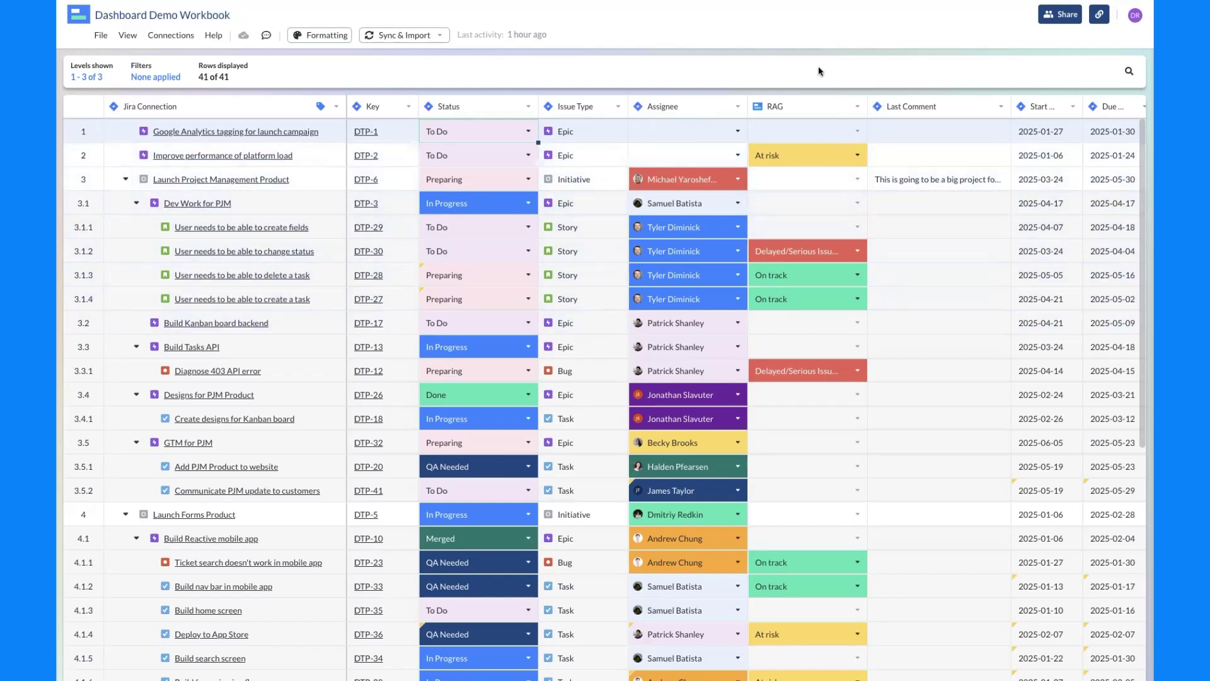
Review the workbook's Jira and custom fields from Status across to Workstream, including the Spec Document Link of Launch Project Management Product.
{"action": "scroll", "coordinate": [754, 213], "scroll_direction": "right", "scroll_amount": 5}
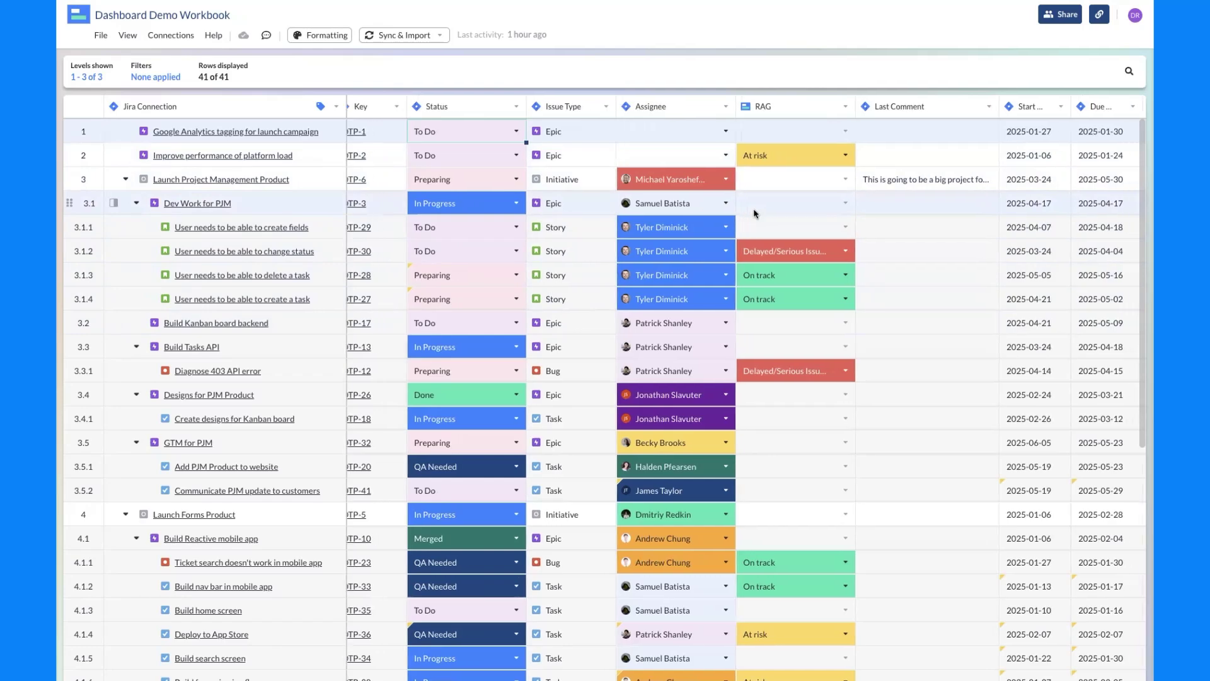
{"action": "scroll", "coordinate": [754, 213], "scroll_direction": "right", "scroll_amount": 2}
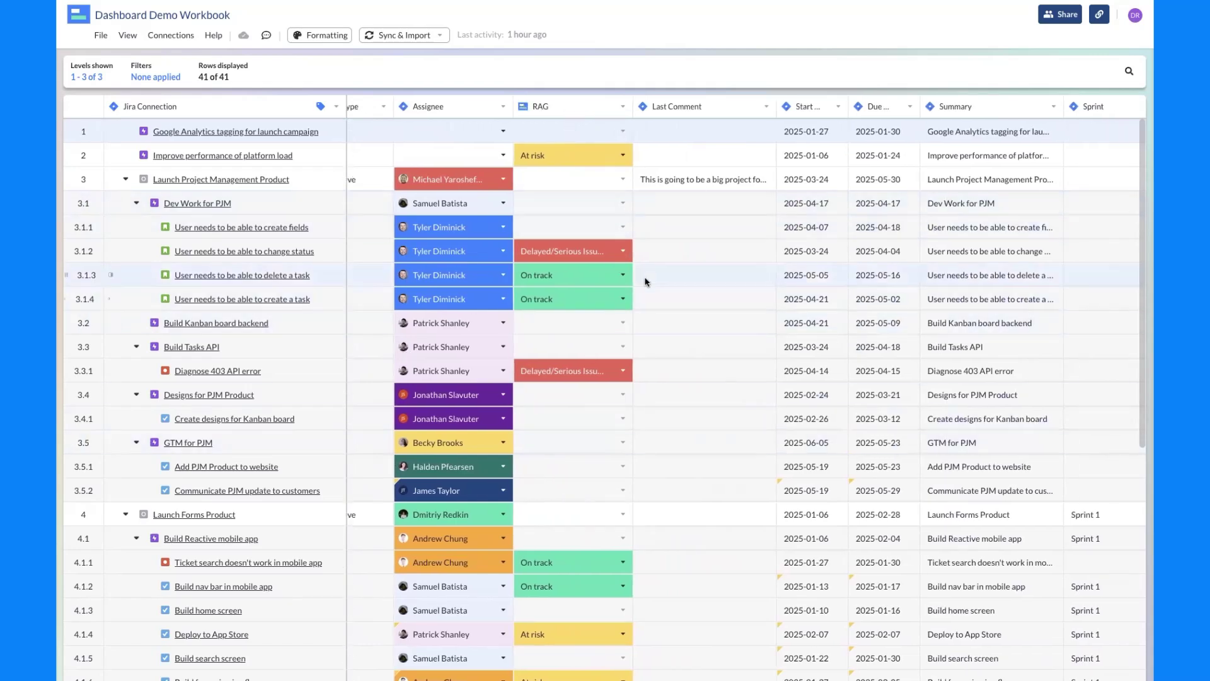
{"action": "scroll", "coordinate": [660, 265], "scroll_direction": "right", "scroll_amount": 12}
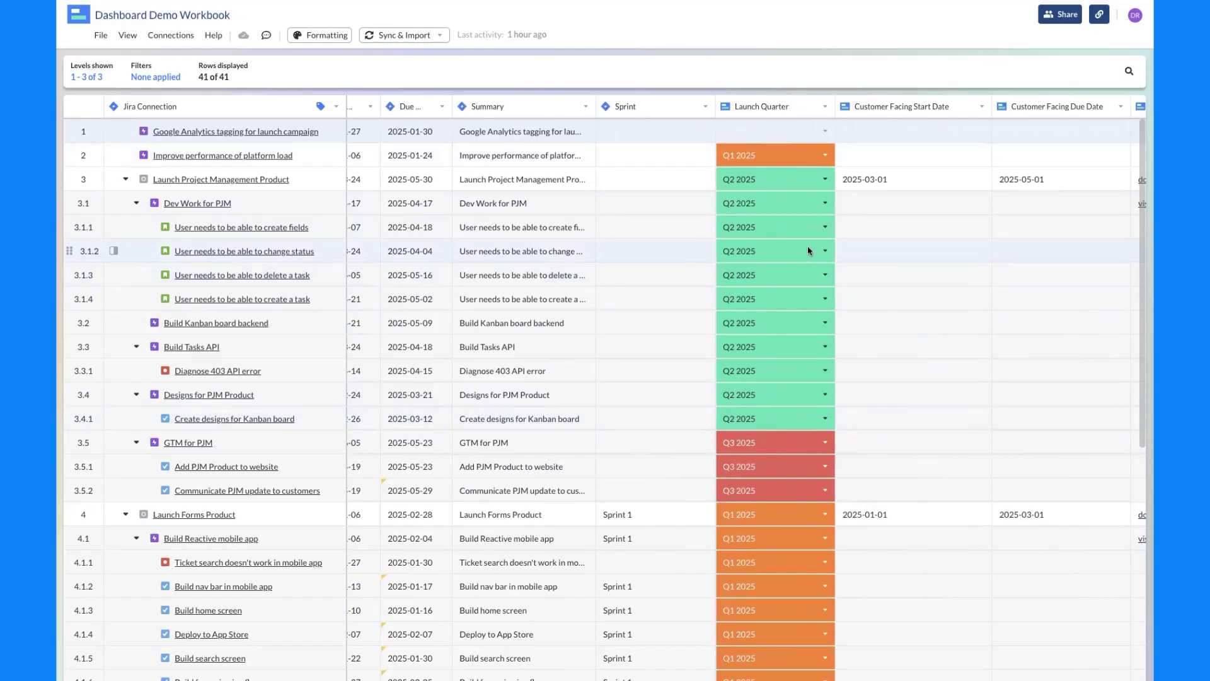
{"action": "scroll", "coordinate": [808, 250], "scroll_direction": "right", "scroll_amount": 13}
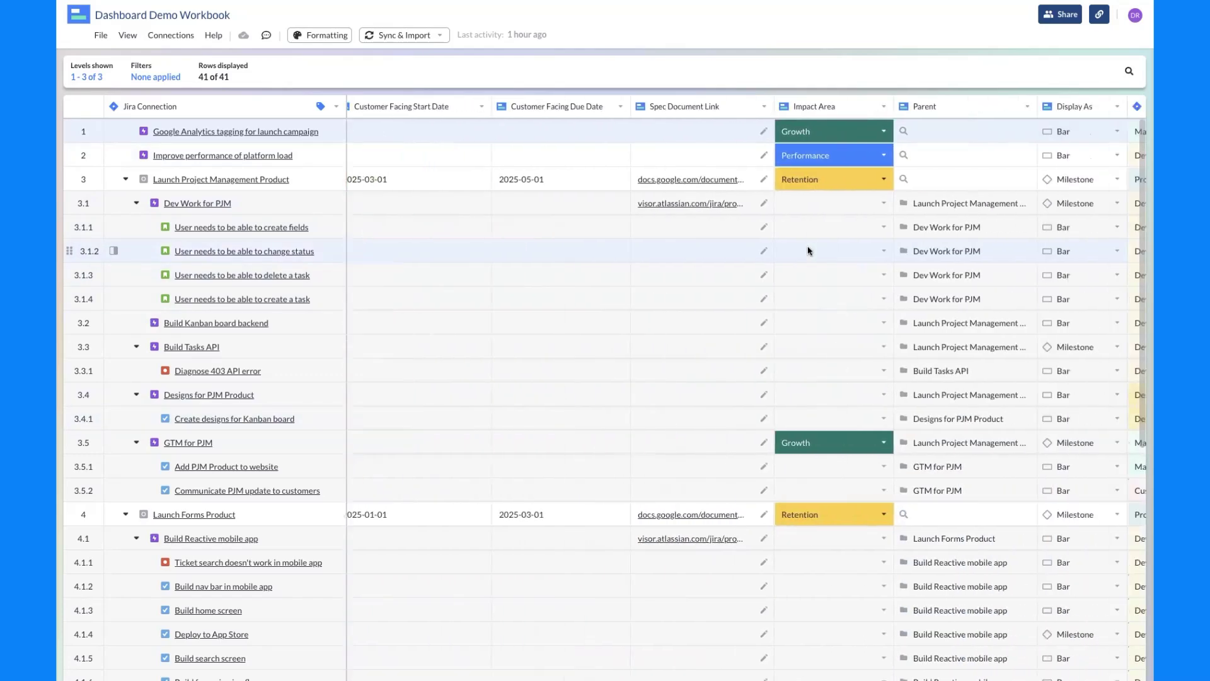
{"action": "scroll", "coordinate": [809, 251], "scroll_direction": "right", "scroll_amount": 2}
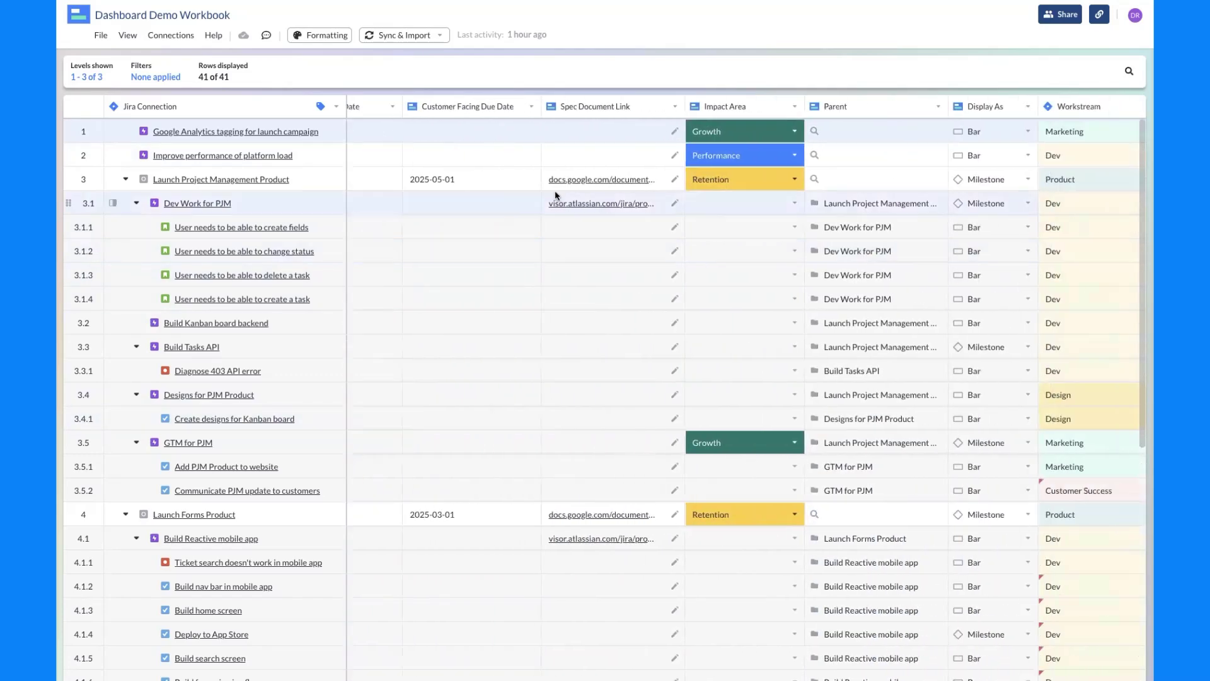
{"action": "left_click", "coordinate": [590, 183]}
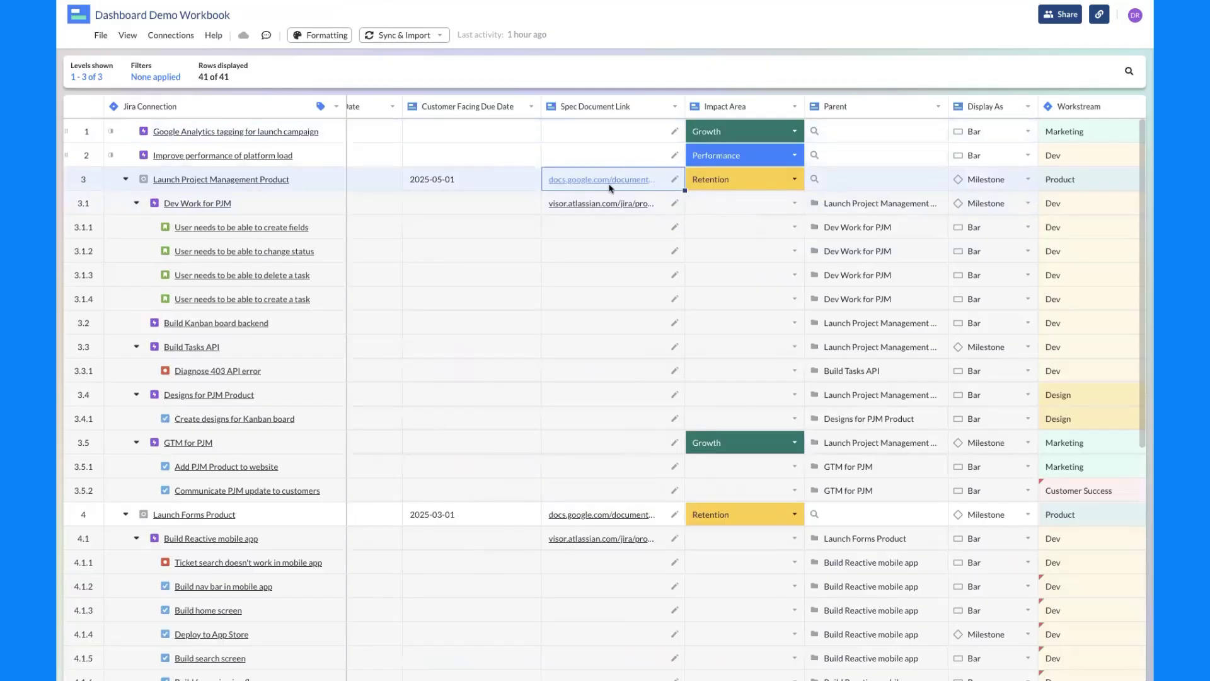
{"action": "scroll", "coordinate": [608, 188], "scroll_direction": "left", "scroll_amount": 5}
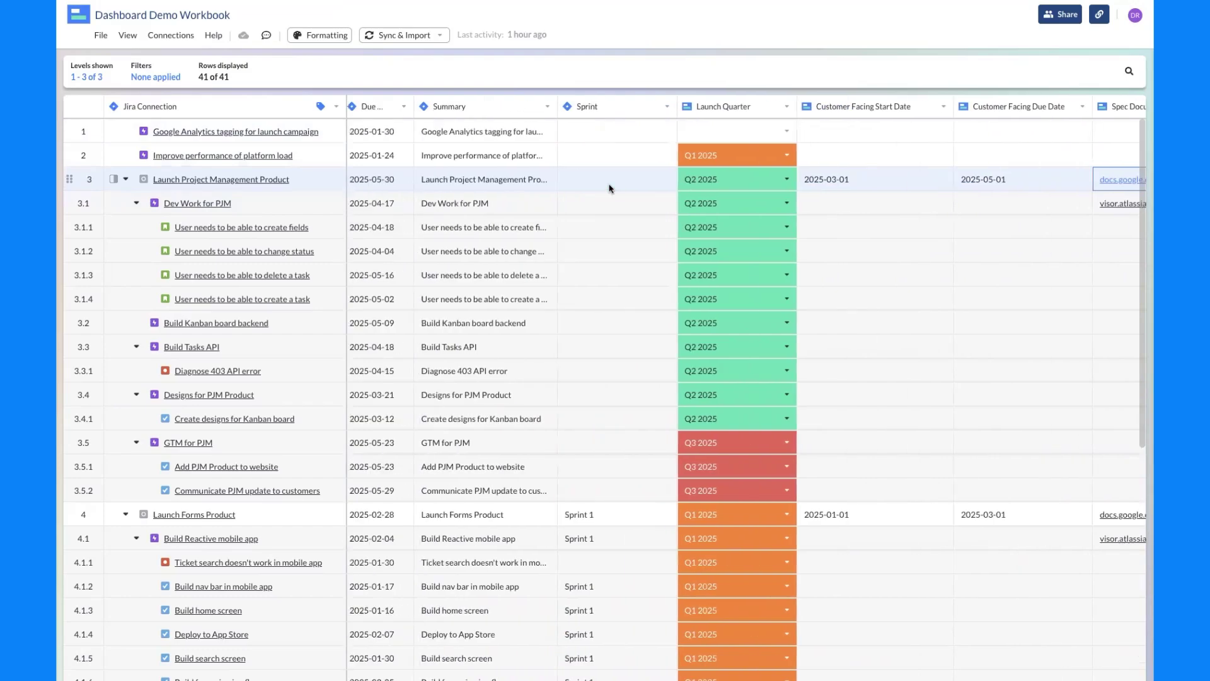
{"action": "scroll", "coordinate": [609, 188], "scroll_direction": "left", "scroll_amount": 10}
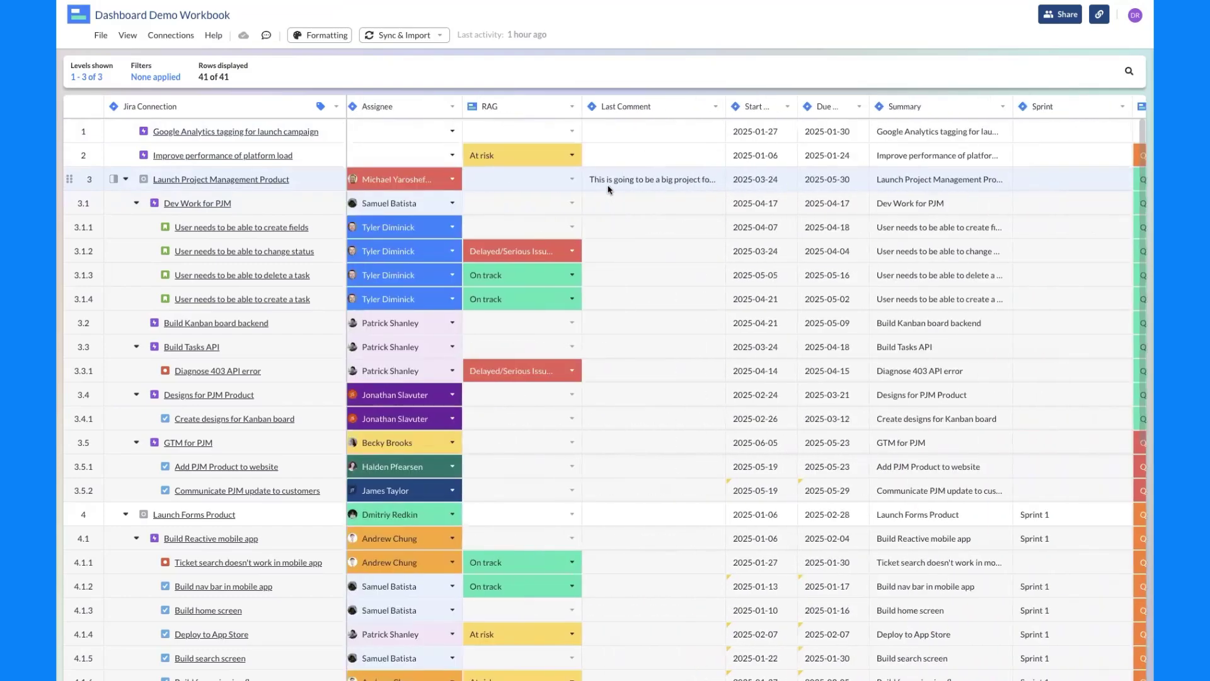
{"action": "scroll", "coordinate": [608, 187], "scroll_direction": "left", "scroll_amount": 5}
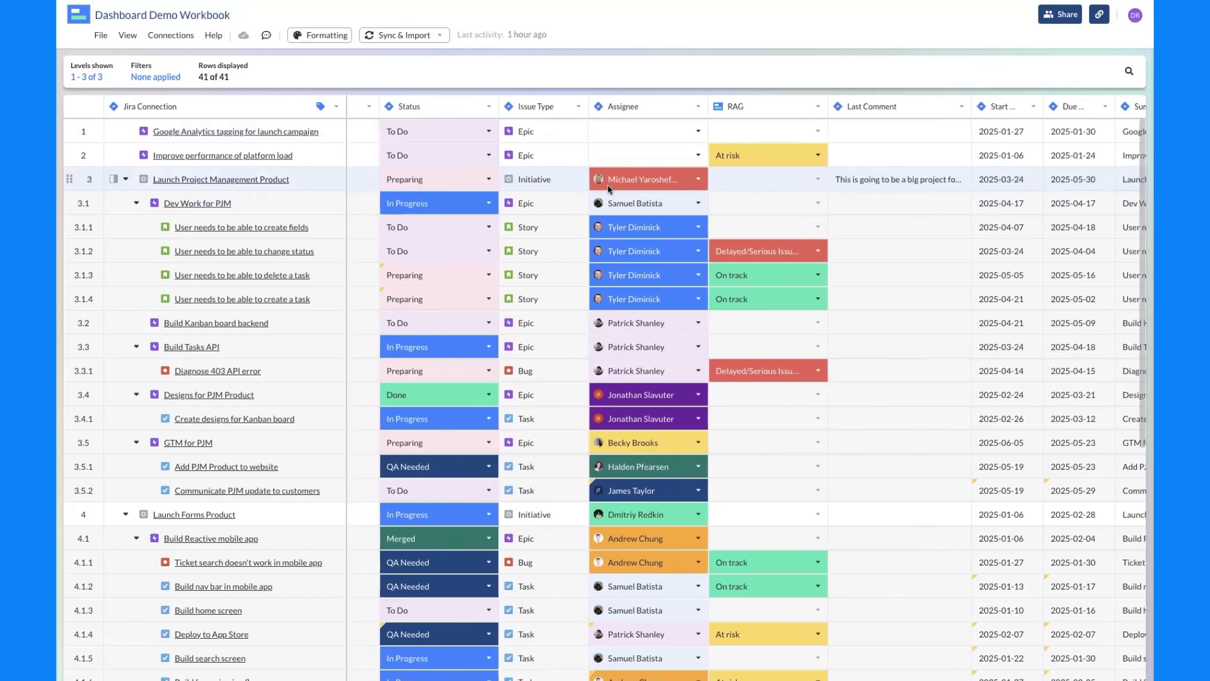
{"action": "scroll", "coordinate": [609, 188], "scroll_direction": "left", "scroll_amount": 2}
Examine the table's remaining fields, from the Status of Launch Project Management Product across to Development Phase, Story Points and Project.
{"action": "left_click", "coordinate": [486, 179]}
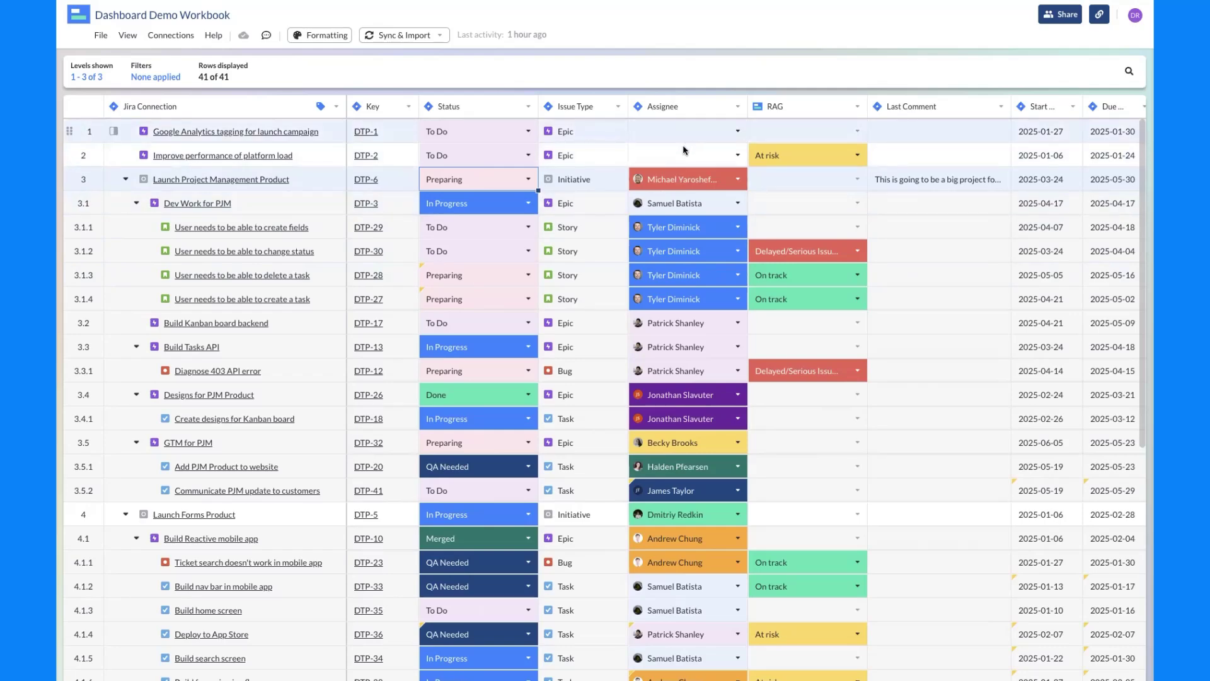
{"action": "scroll", "coordinate": [735, 152], "scroll_direction": "right", "scroll_amount": 1}
{"action": "scroll", "coordinate": [735, 152], "scroll_direction": "right", "scroll_amount": 15}
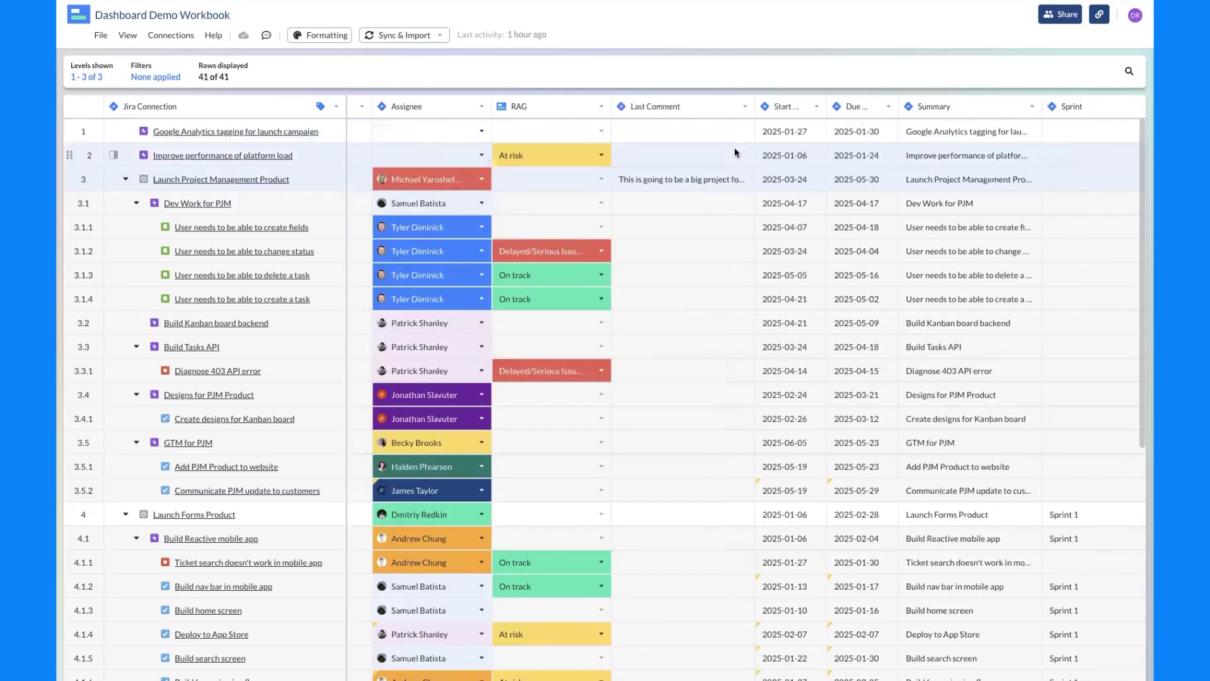
{"action": "scroll", "coordinate": [735, 151], "scroll_direction": "right", "scroll_amount": 3}
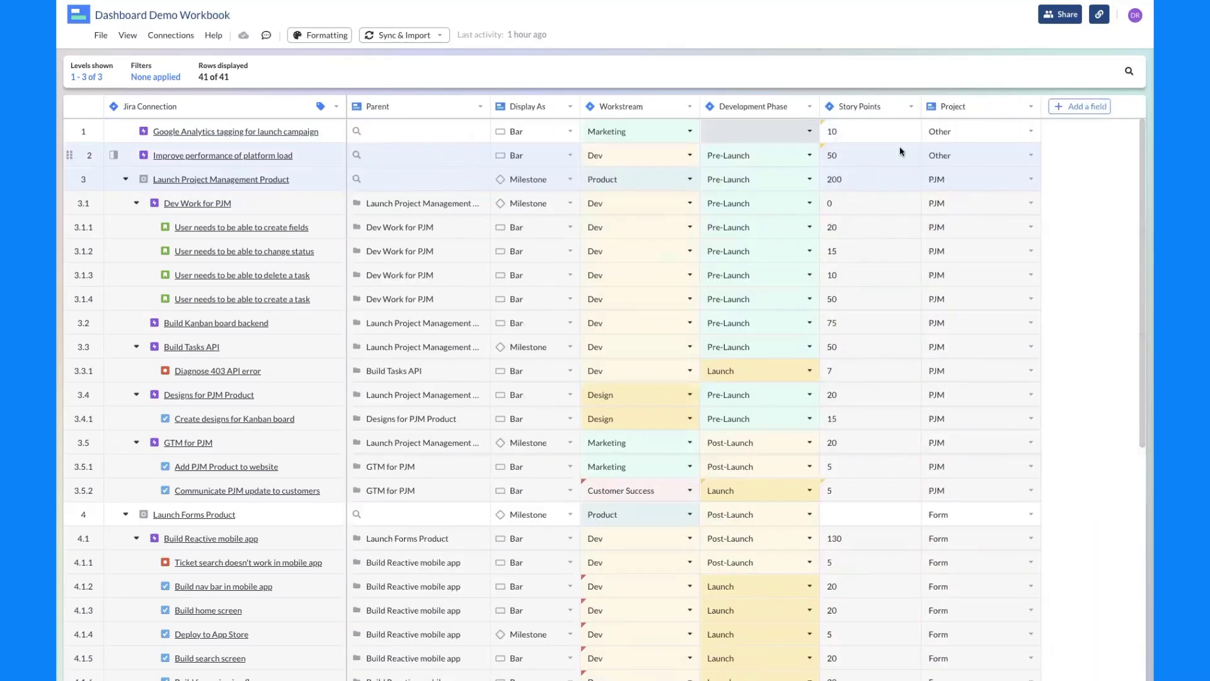
{"action": "mouse_move", "coordinate": [870, 135]}
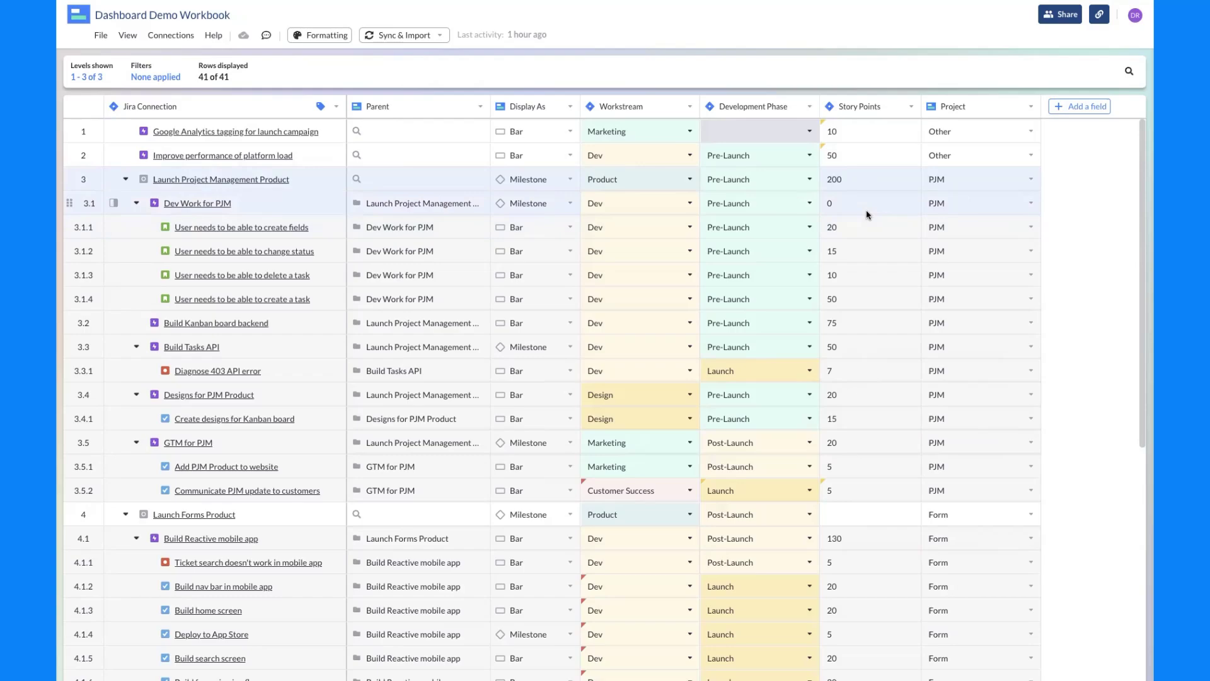
{"action": "scroll", "coordinate": [867, 214], "scroll_direction": "right", "scroll_amount": 10}
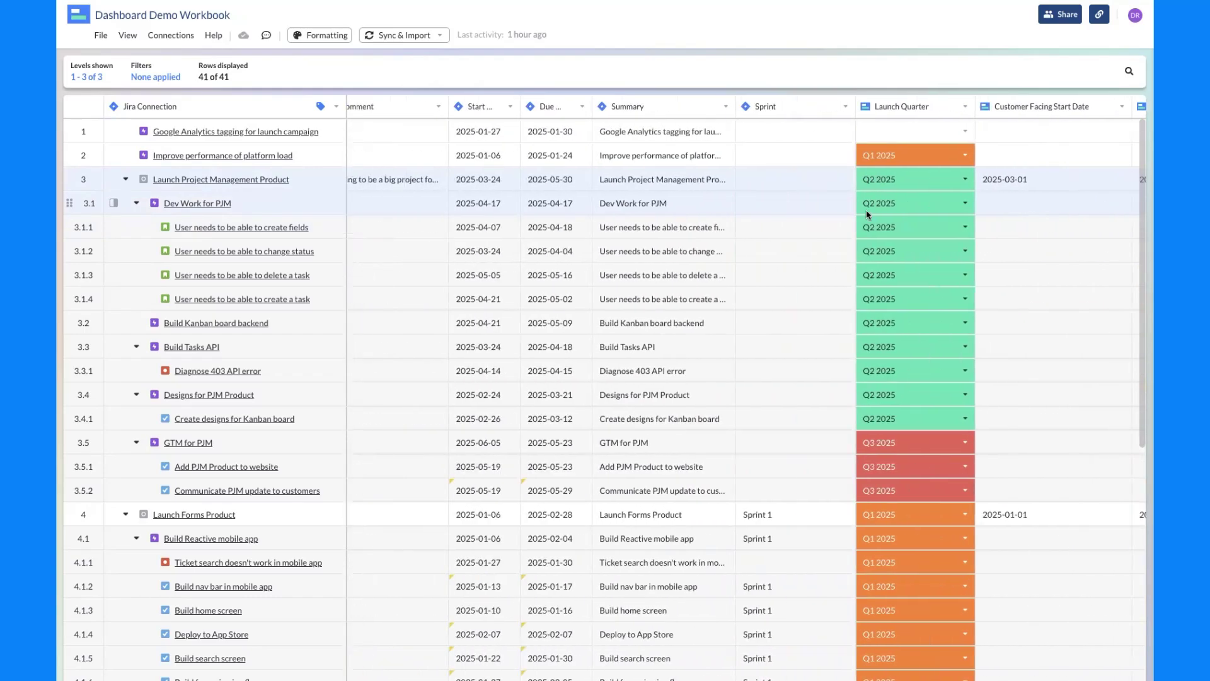
{"action": "scroll", "coordinate": [867, 214], "scroll_direction": "left", "scroll_amount": 10}
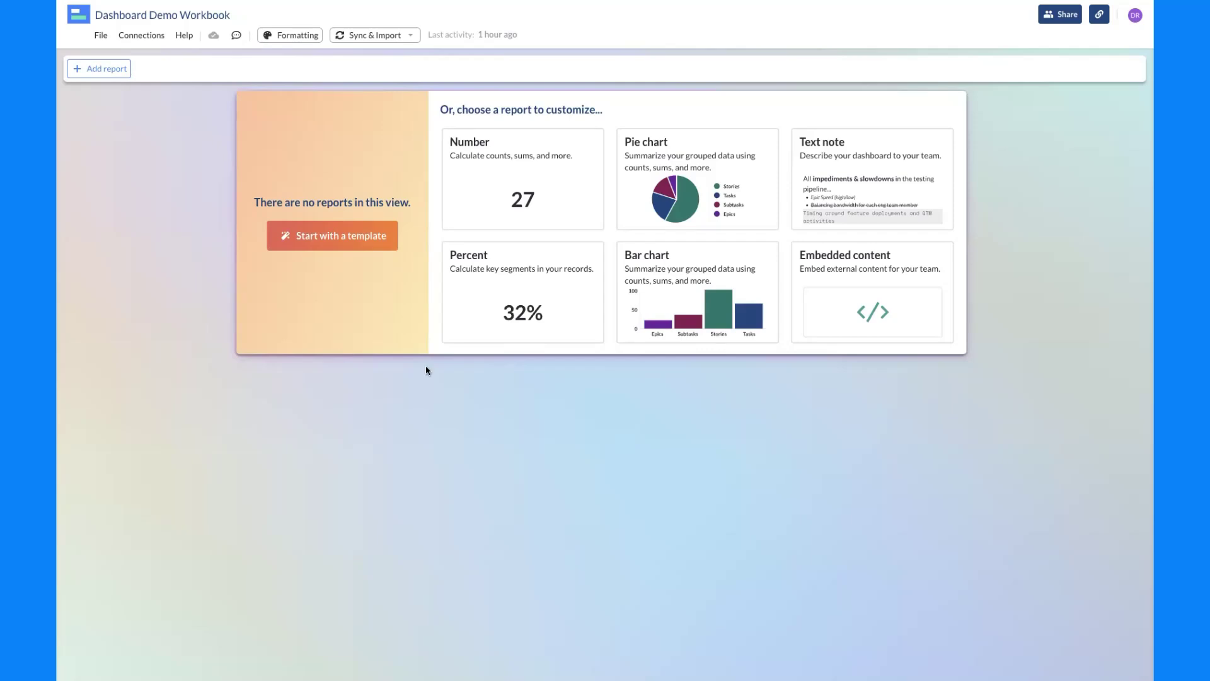
Fill the empty dashboard view from the starter template and check which report types can be added.
{"action": "left_click", "coordinate": [330, 244]}
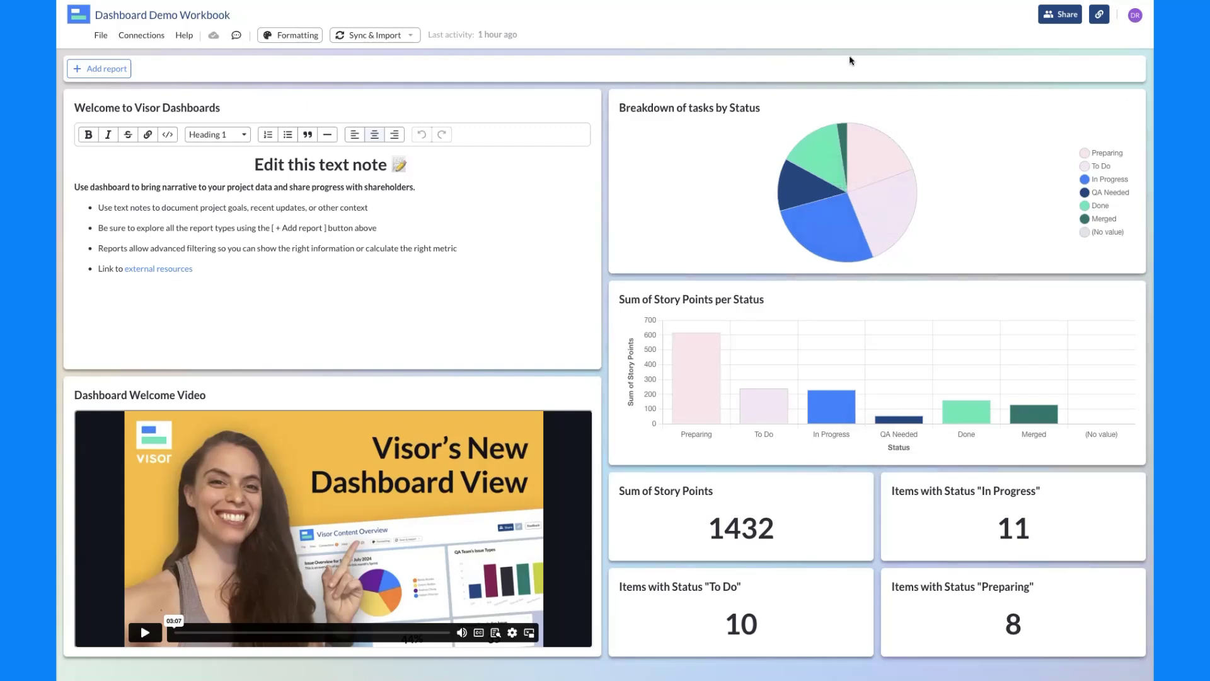
{"action": "left_click", "coordinate": [99, 69]}
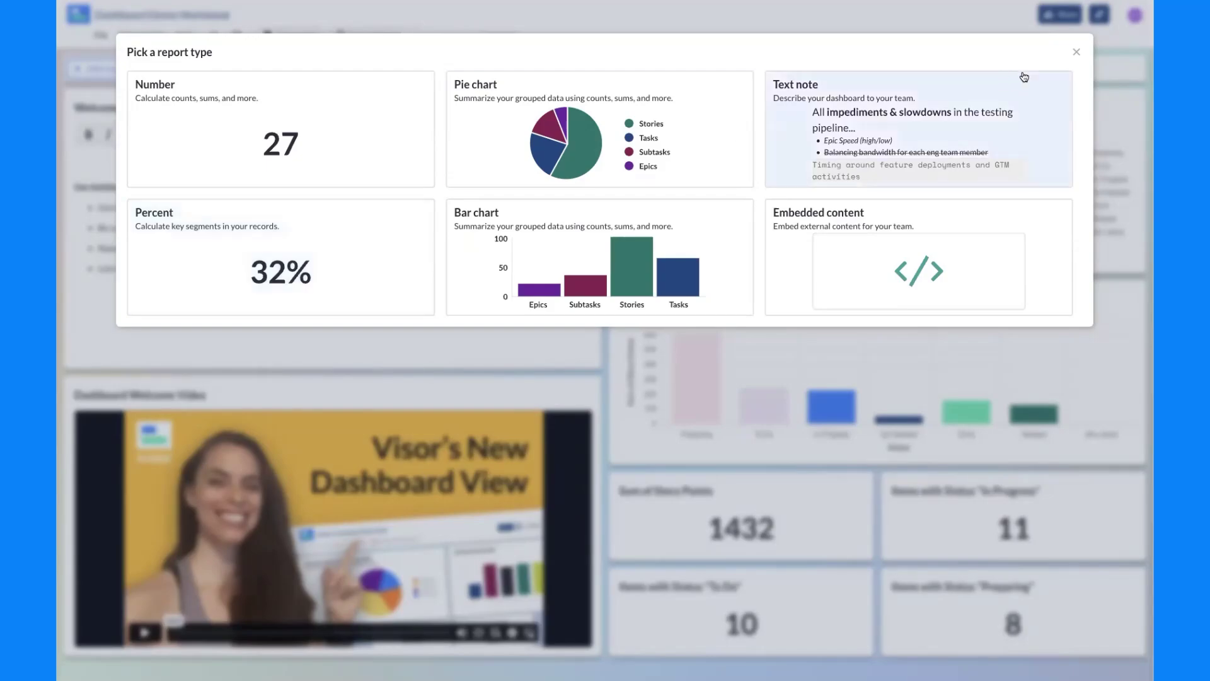
{"action": "left_click", "coordinate": [1077, 51]}
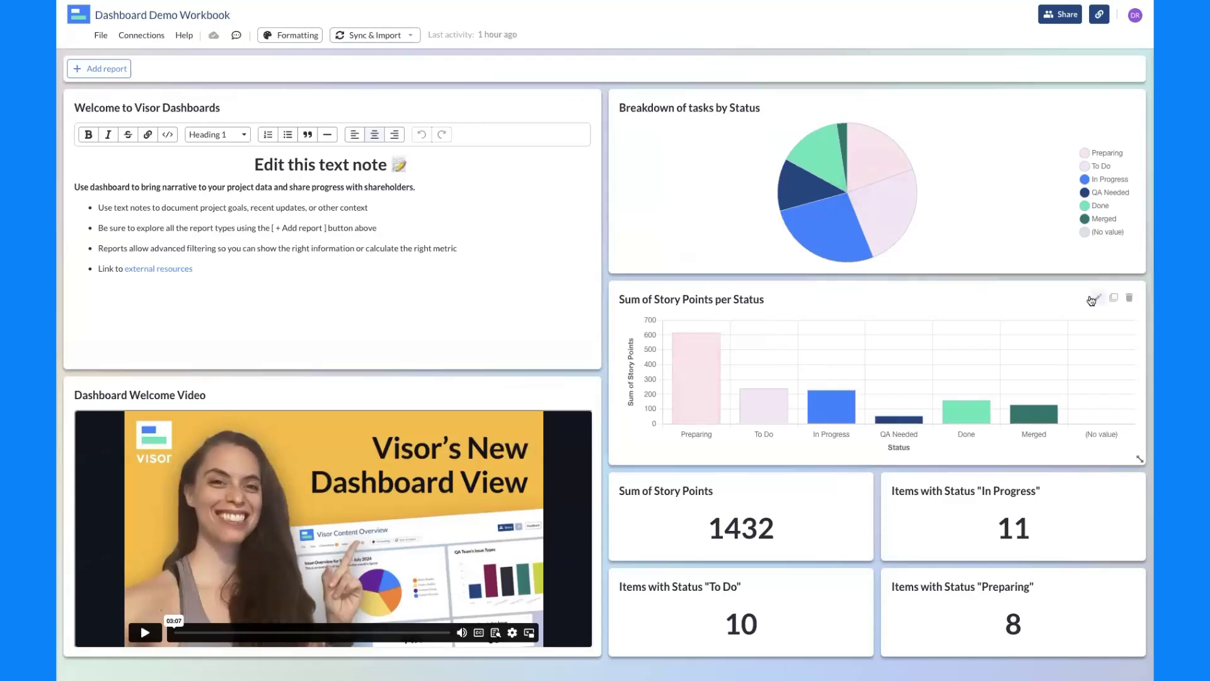
Open the settings of the Sum of Story Points per Status bar chart and review its X-axis Status choices.
{"action": "left_click", "coordinate": [1092, 300]}
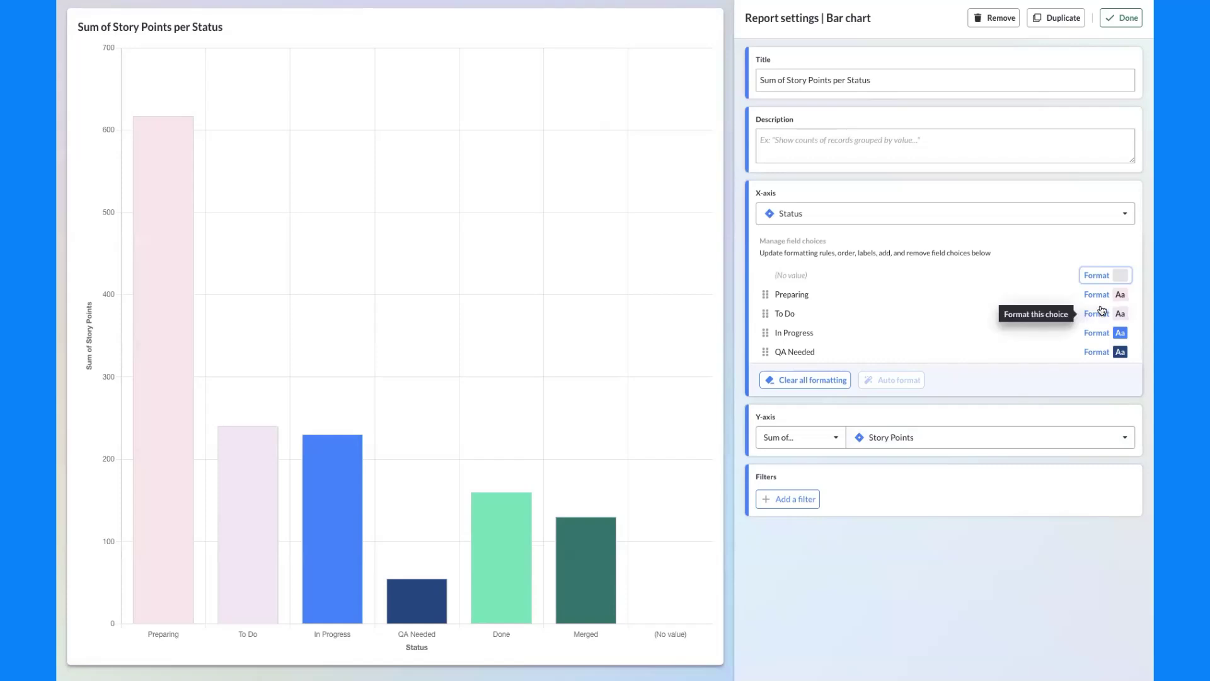
{"action": "scroll", "coordinate": [1103, 325], "scroll_direction": "down", "scroll_amount": 3}
{"action": "scroll", "coordinate": [1097, 316], "scroll_direction": "up", "scroll_amount": 3}
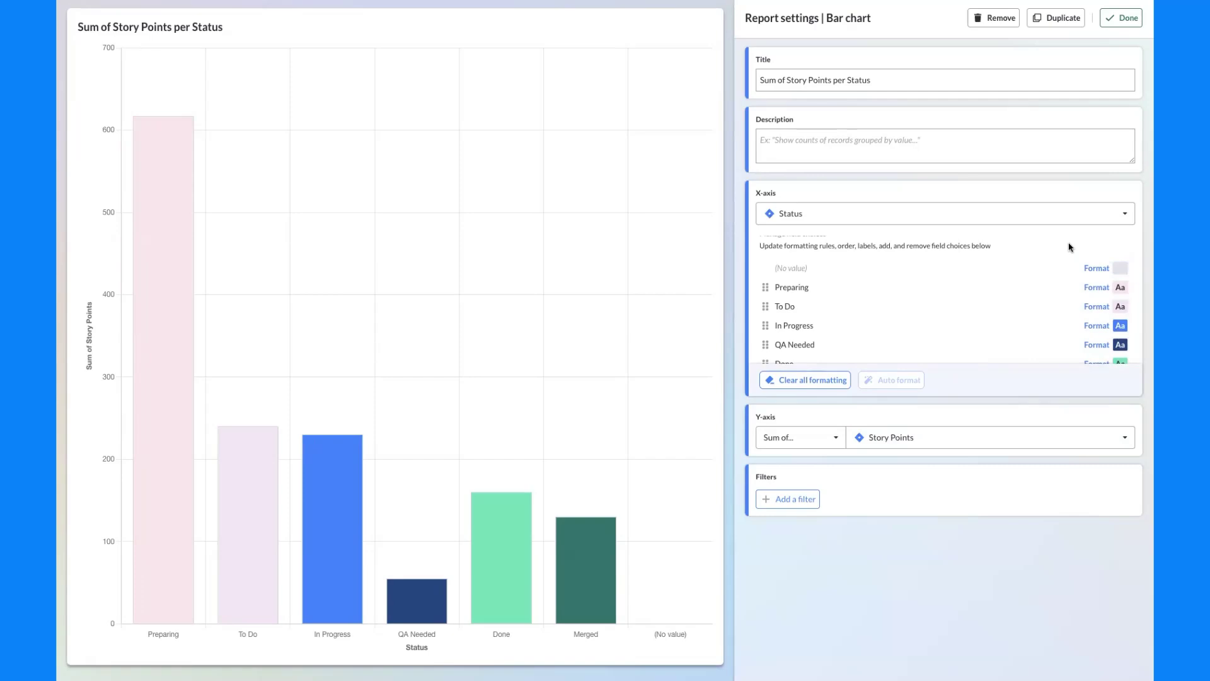
{"action": "scroll", "coordinate": [1075, 304], "scroll_direction": "down", "scroll_amount": 3}
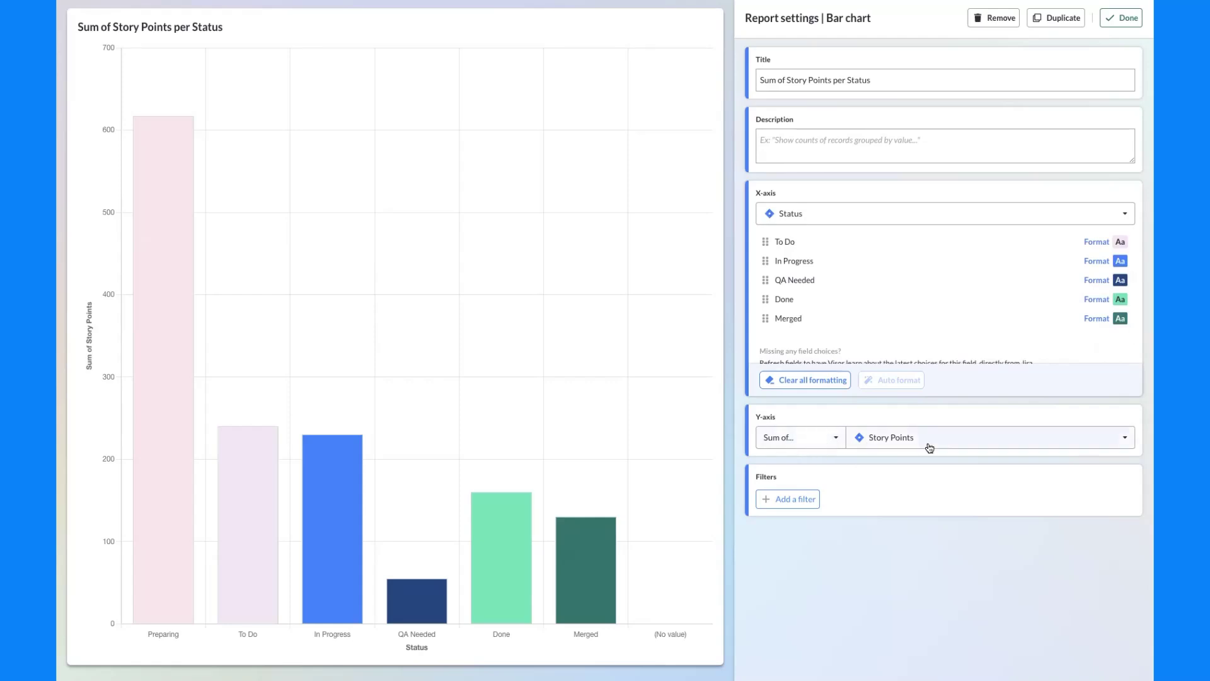
Try Count of records on the bar chart's Y-axis, and restore it to Sum of Story Points.
{"action": "left_click", "coordinate": [820, 445]}
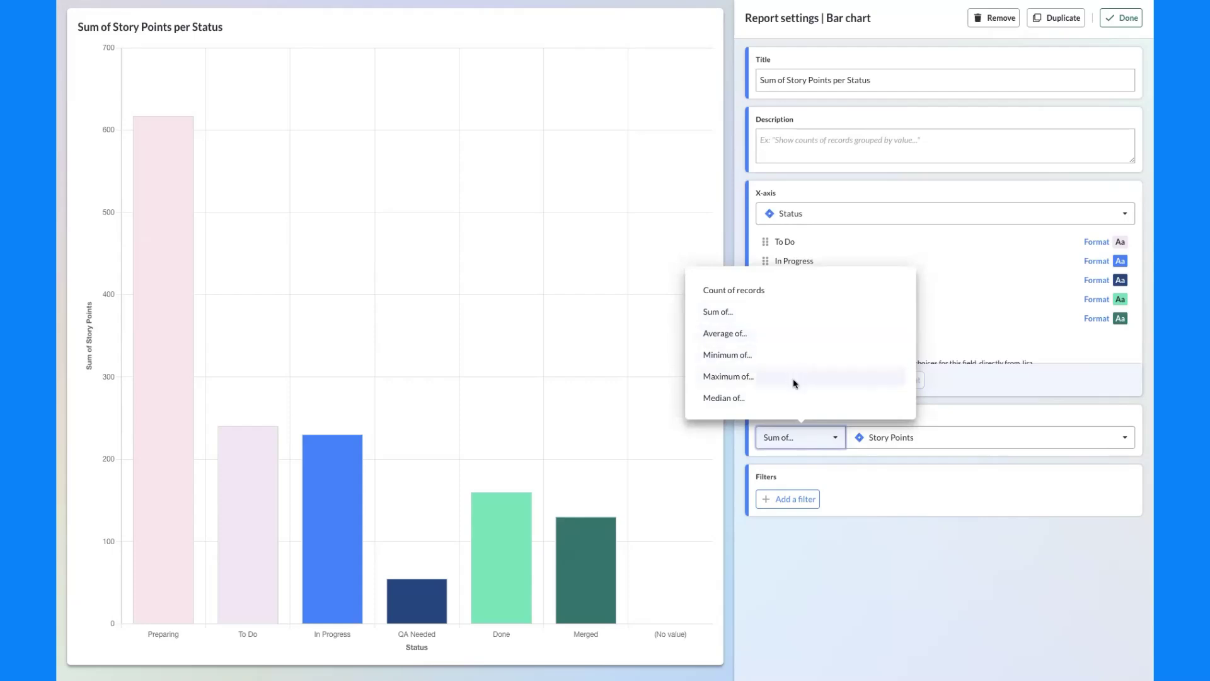
{"action": "left_click", "coordinate": [803, 290]}
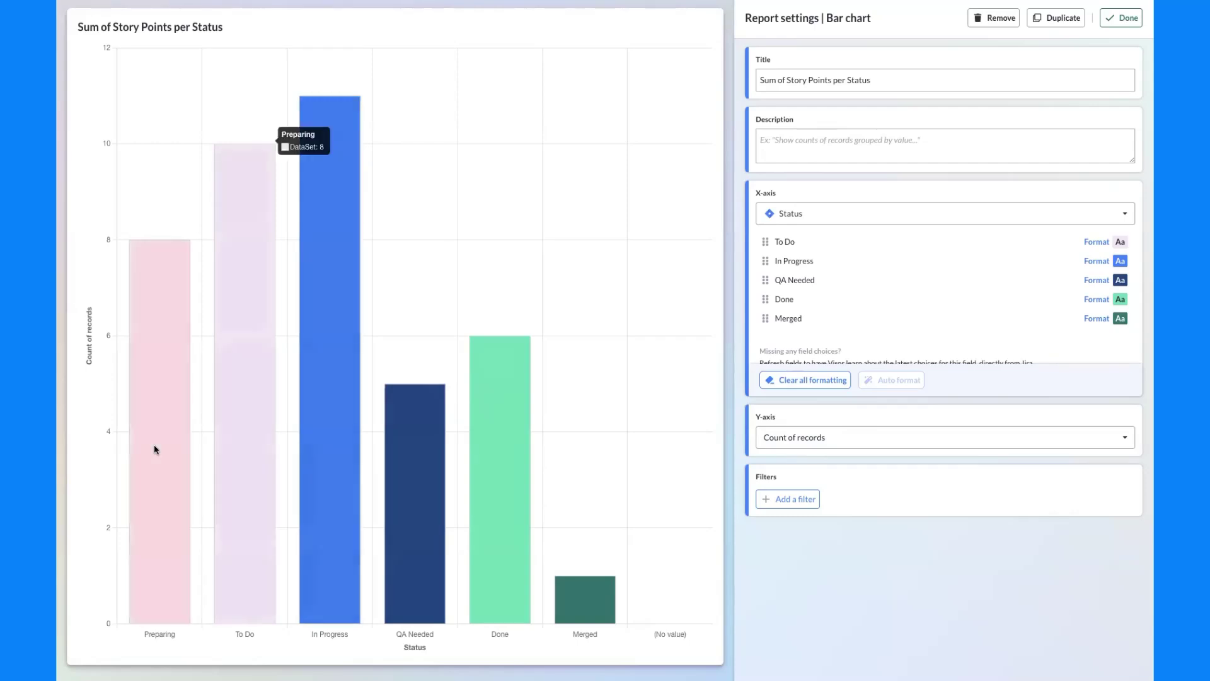
{"action": "left_click", "coordinate": [873, 438]}
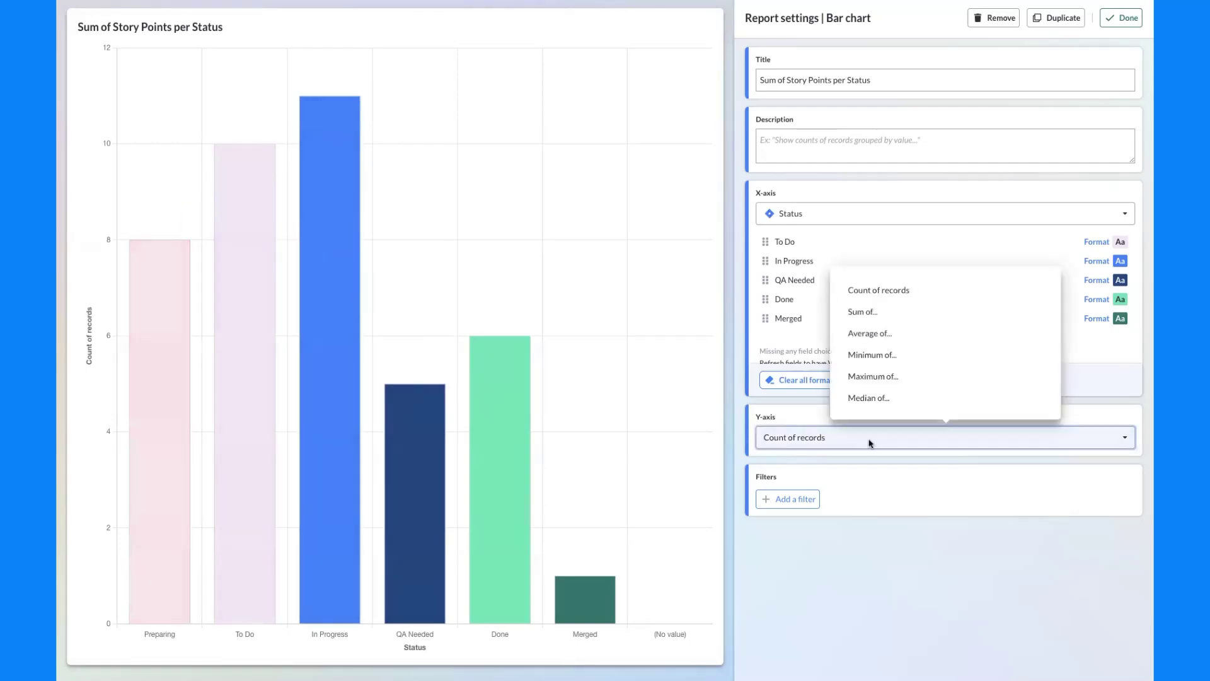
{"action": "left_click", "coordinate": [878, 311]}
{"action": "left_click", "coordinate": [803, 478]}
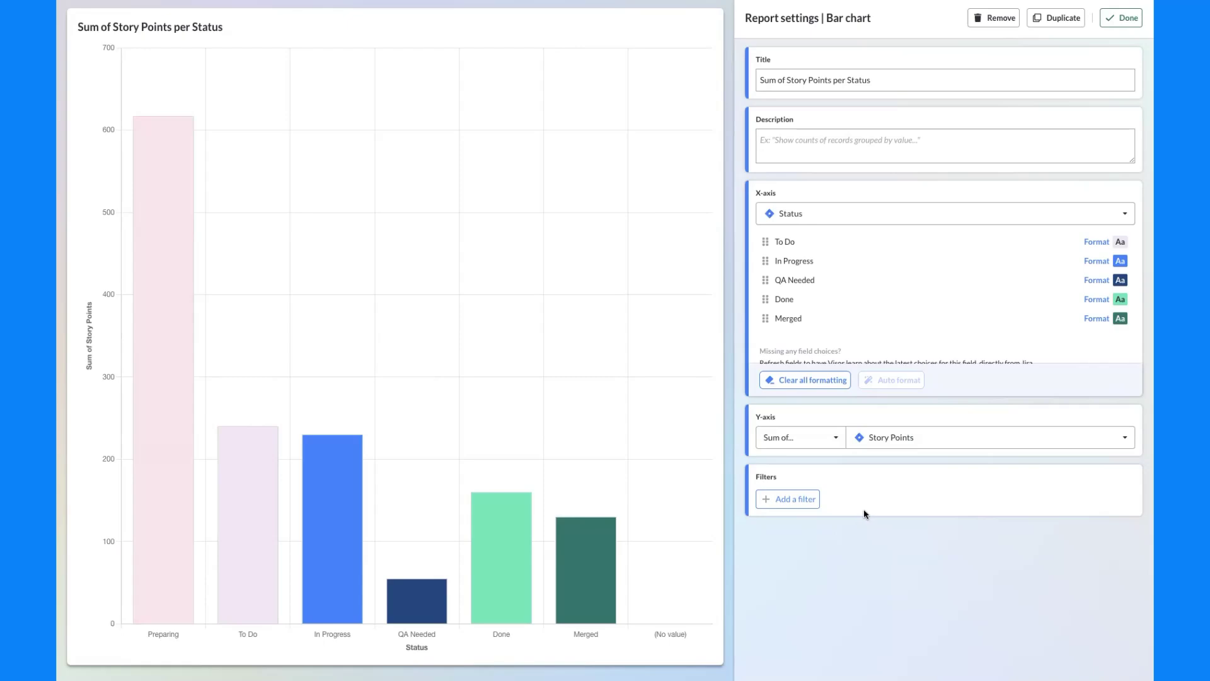
Filter the bar chart to records where Jira Connection contains "design".
{"action": "left_click", "coordinate": [791, 505]}
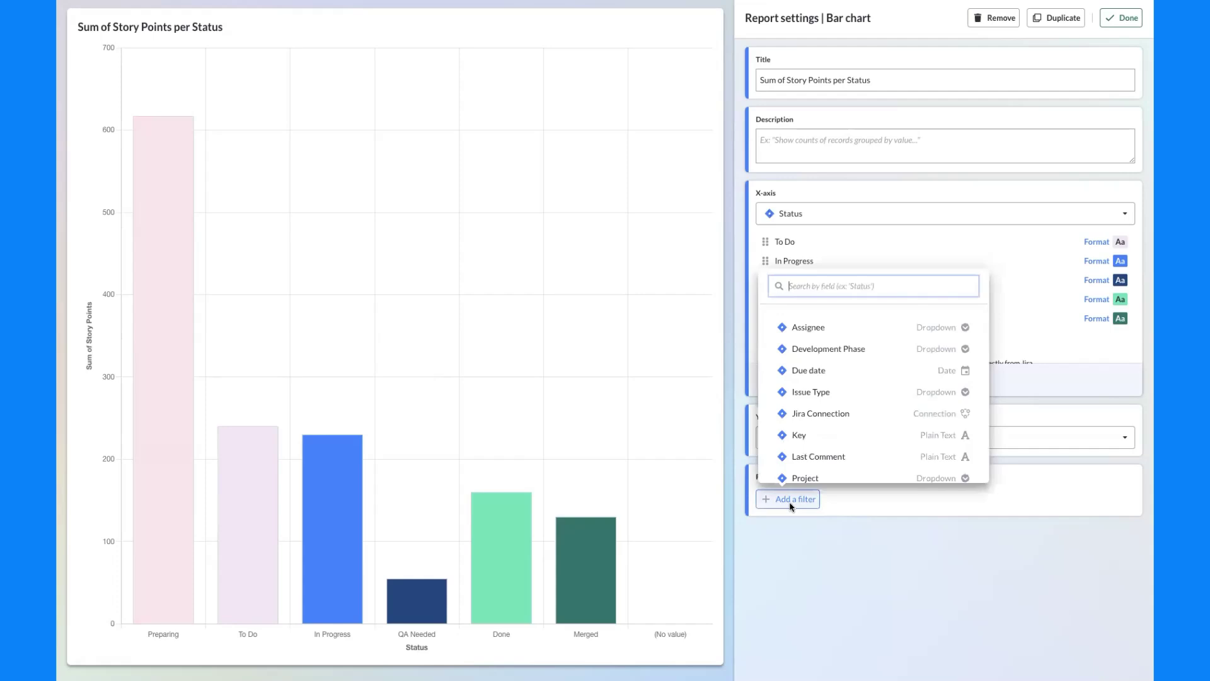
{"action": "left_click", "coordinate": [875, 414]}
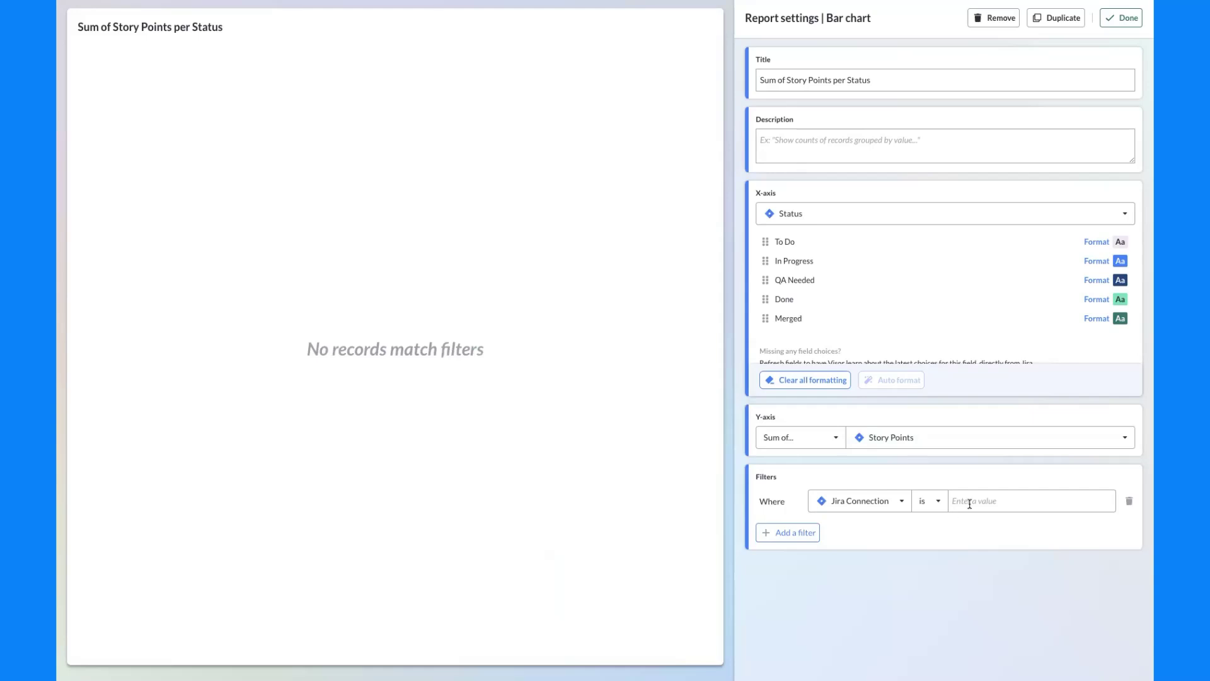
{"action": "left_click", "coordinate": [943, 502]}
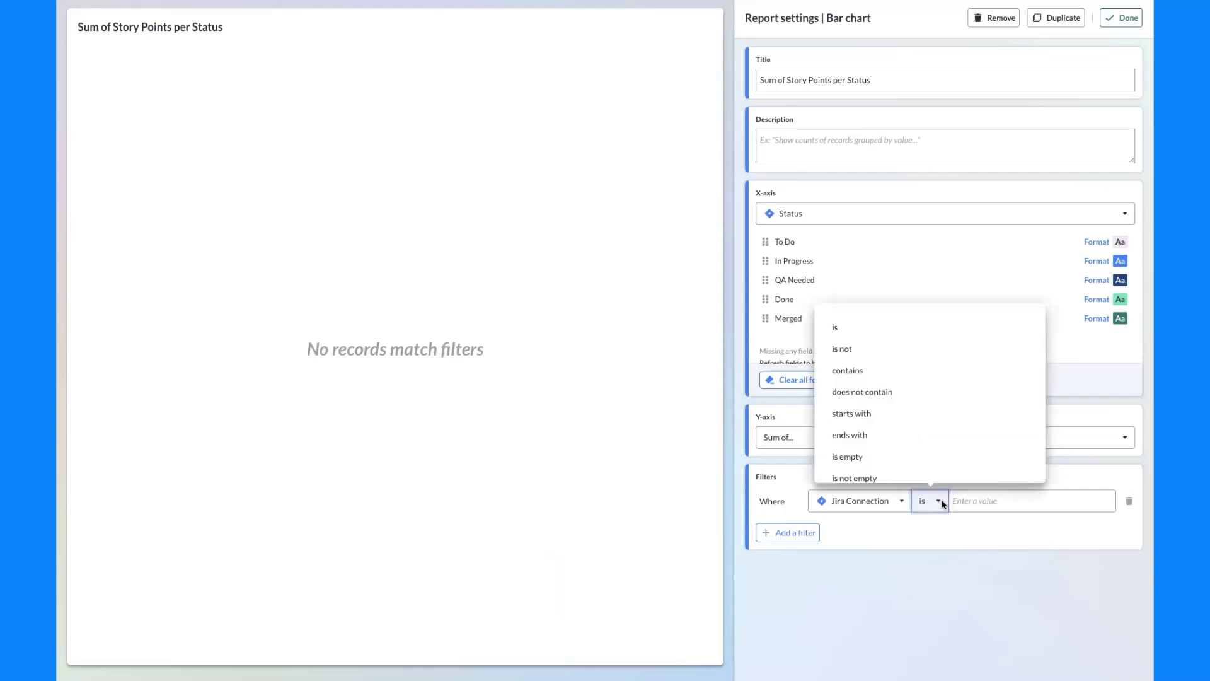
{"action": "left_click", "coordinate": [937, 371]}
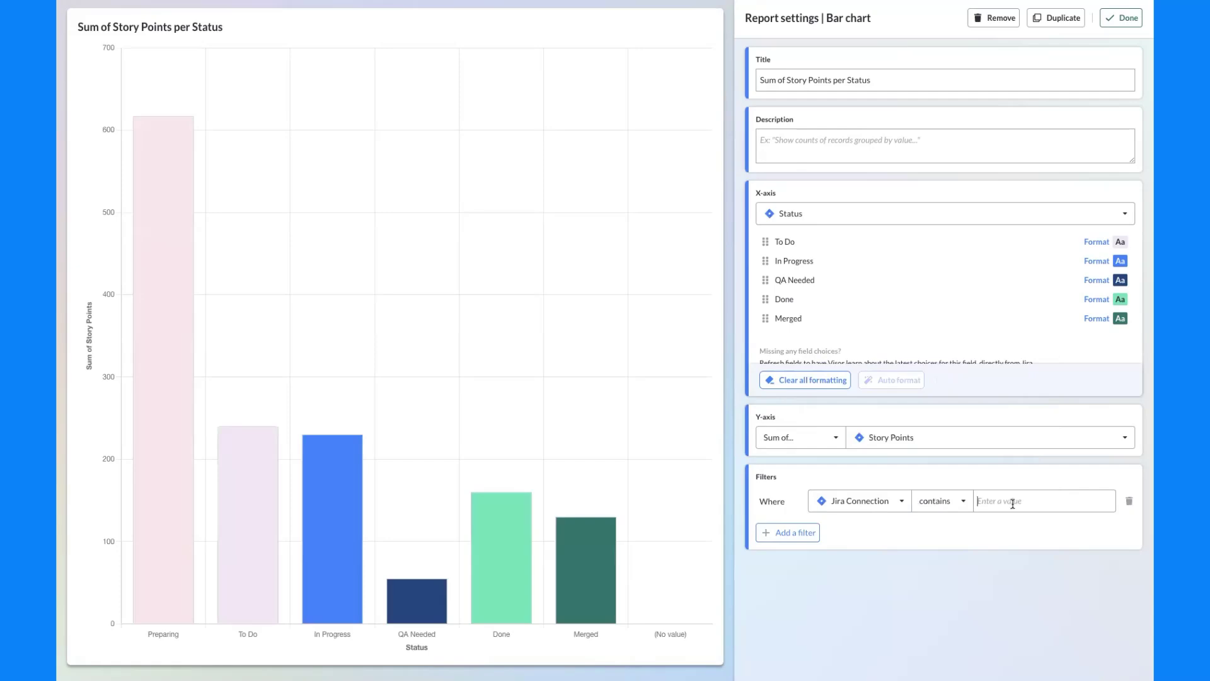
{"action": "type", "text": "design"}
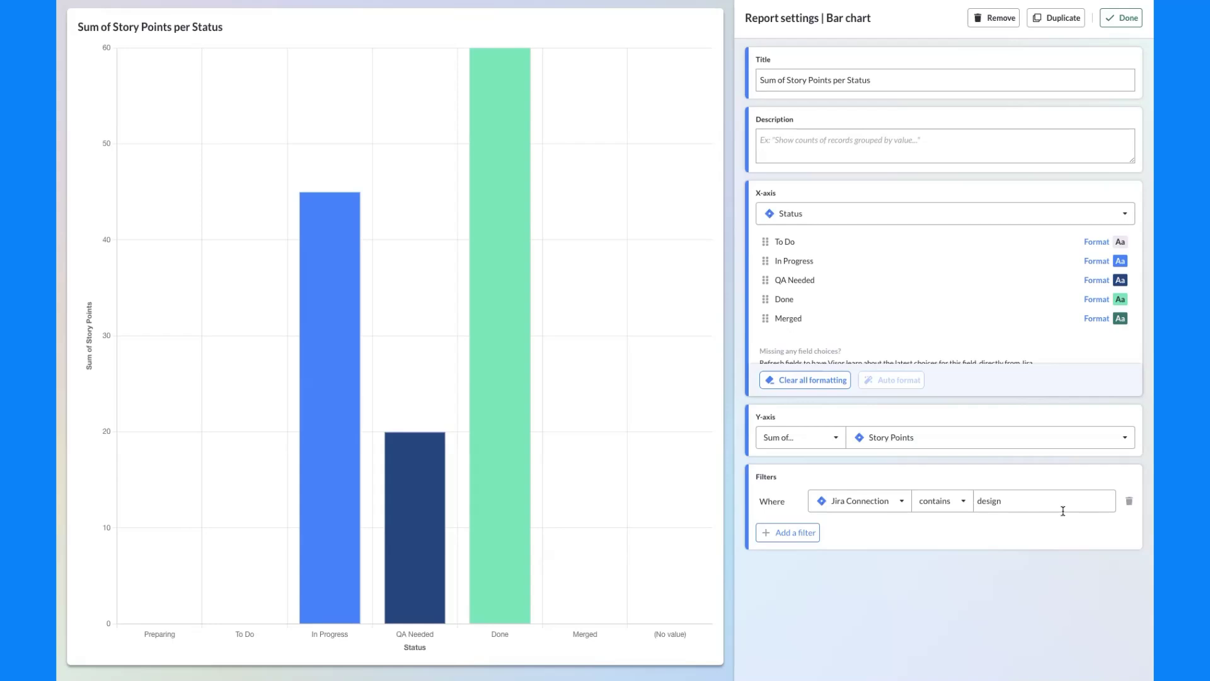
Check the available filter operators, remove the Jira Connection filter and finish editing the bar chart.
{"action": "left_click", "coordinate": [964, 501]}
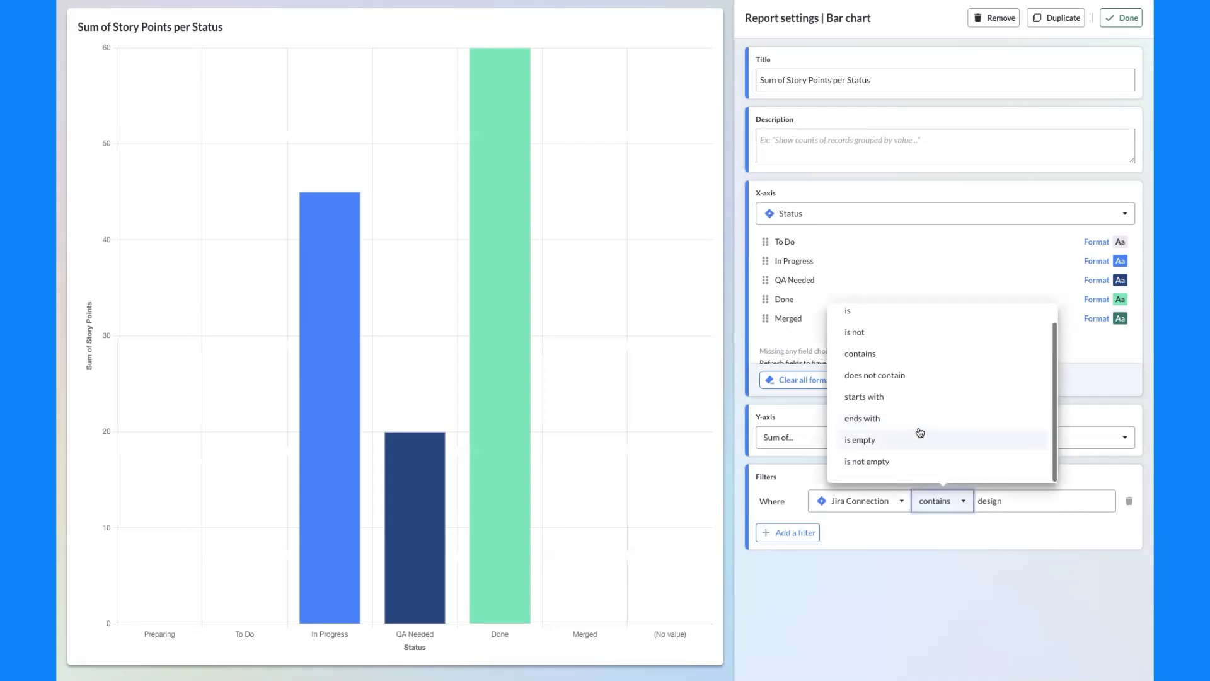
{"action": "scroll", "coordinate": [932, 454], "scroll_direction": "up", "scroll_amount": 1}
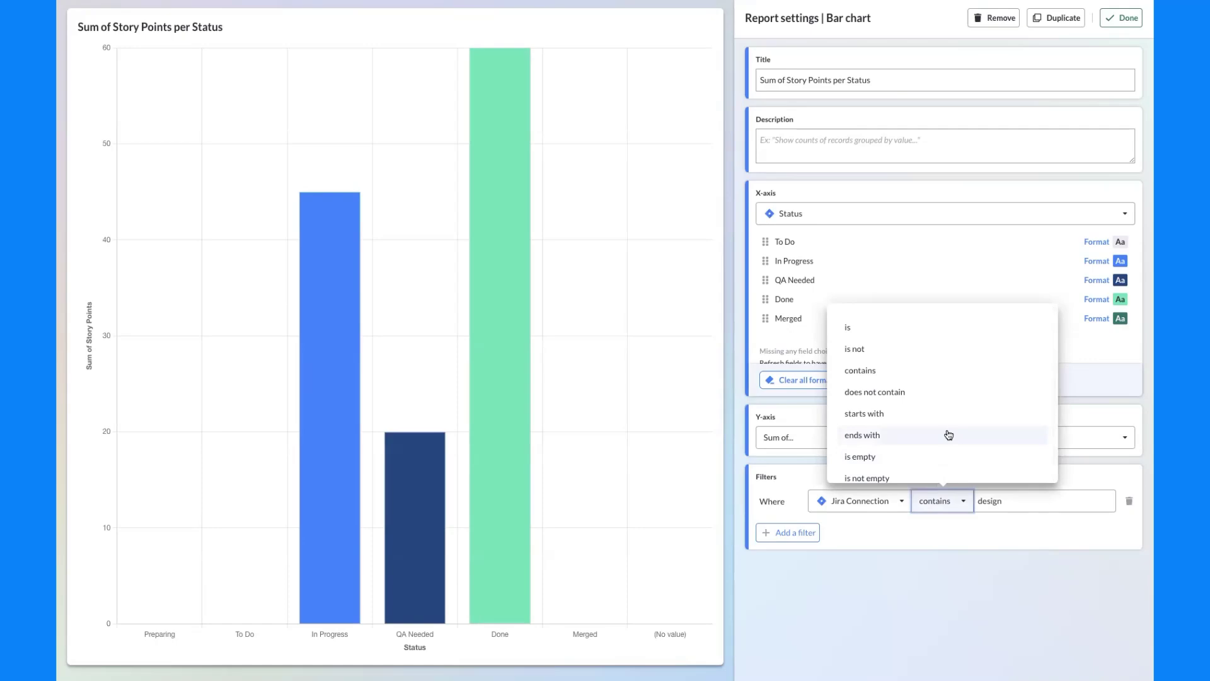
{"action": "left_click", "coordinate": [997, 573]}
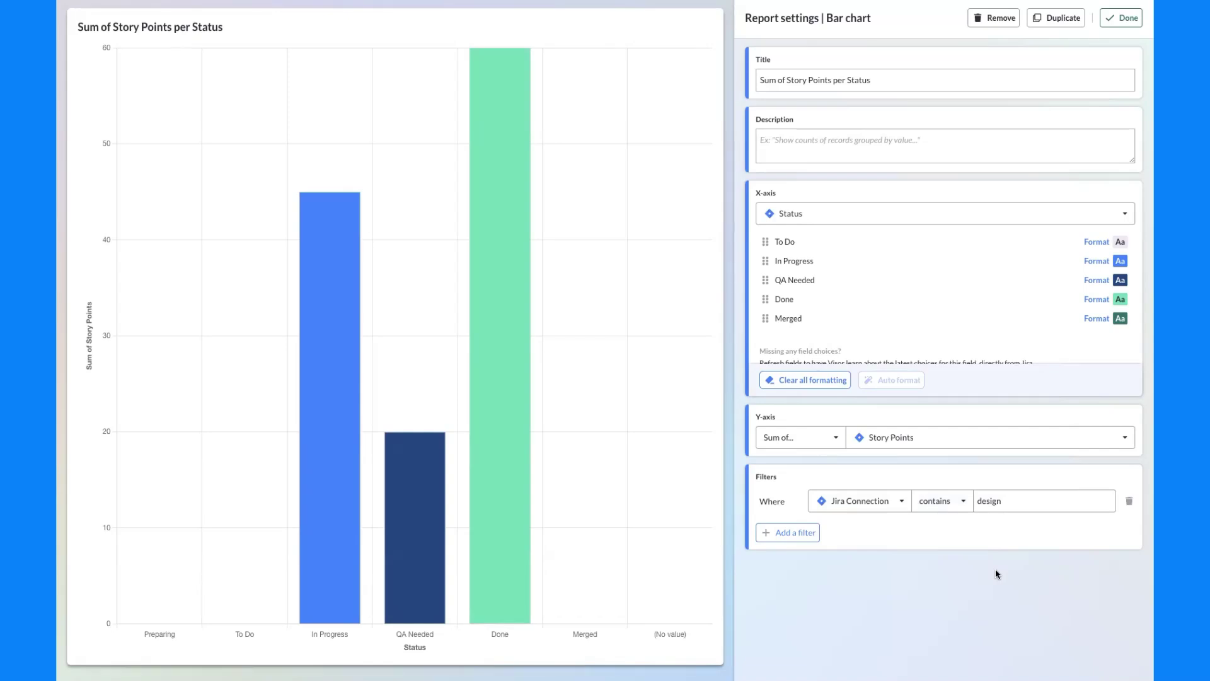
{"action": "left_click", "coordinate": [1128, 501]}
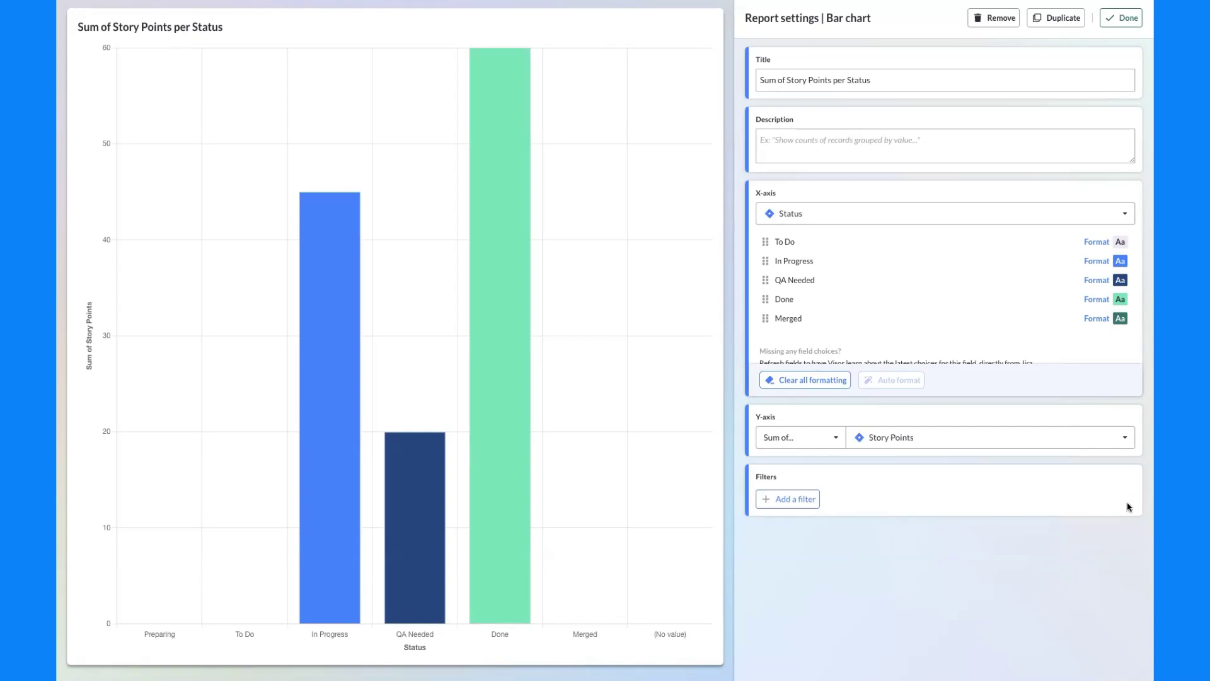
{"action": "left_click", "coordinate": [1128, 19]}
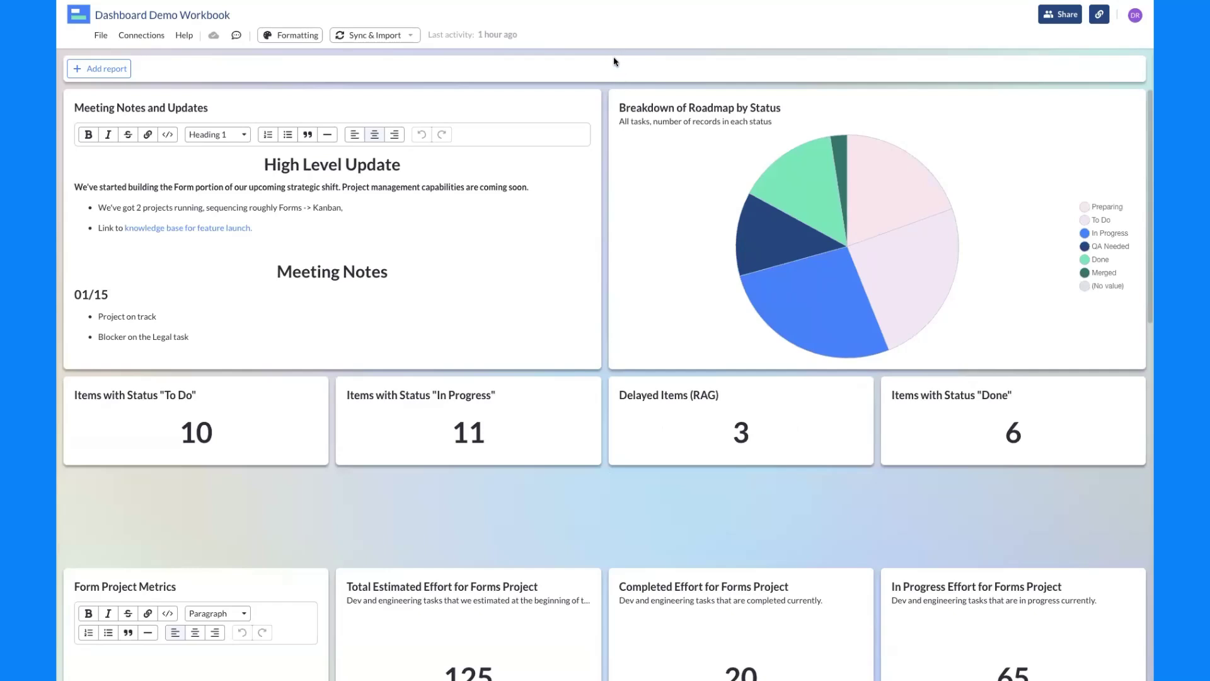
Read through the high-level update and dated meeting notes in the Meeting Notes and Updates card.
{"action": "scroll", "coordinate": [409, 183], "scroll_direction": "down", "scroll_amount": 1}
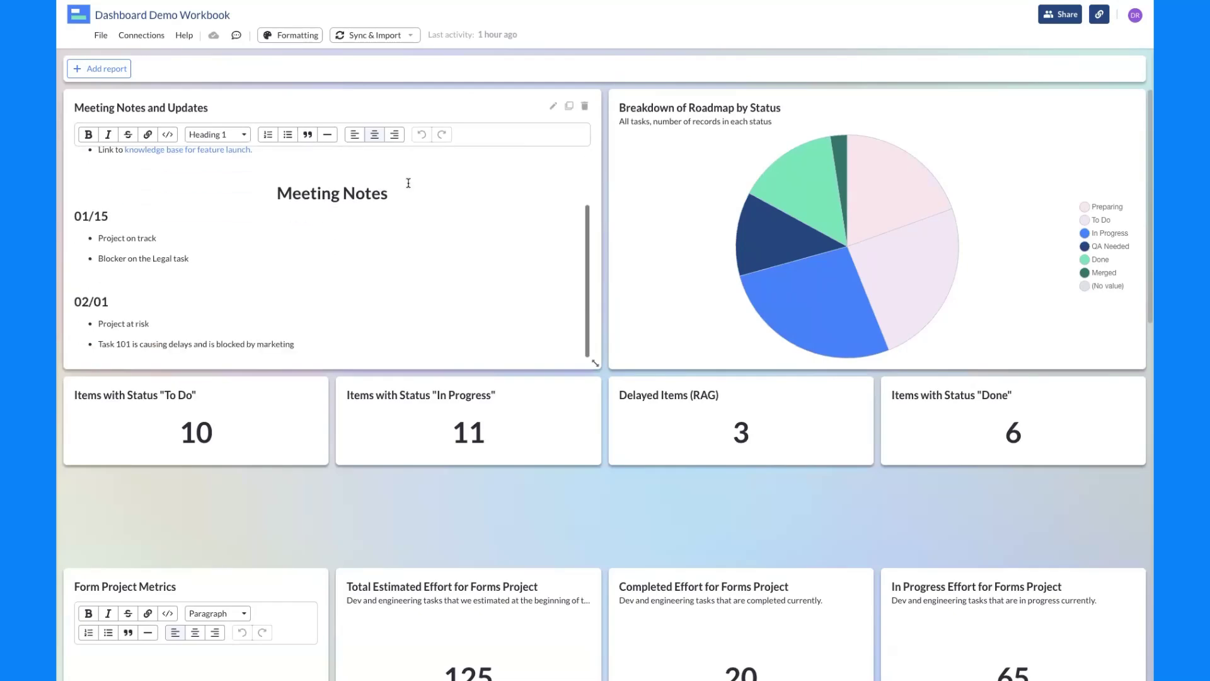
{"action": "scroll", "coordinate": [408, 183], "scroll_direction": "up", "scroll_amount": 1}
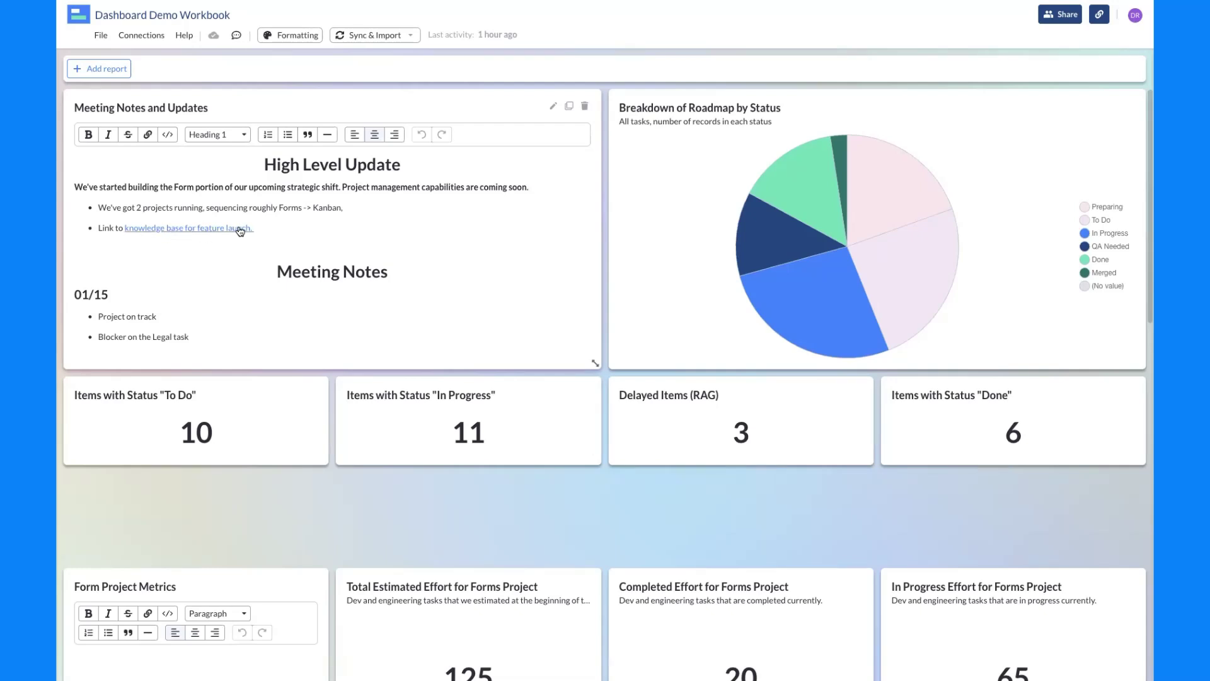
{"action": "scroll", "coordinate": [287, 221], "scroll_direction": "down", "scroll_amount": 1}
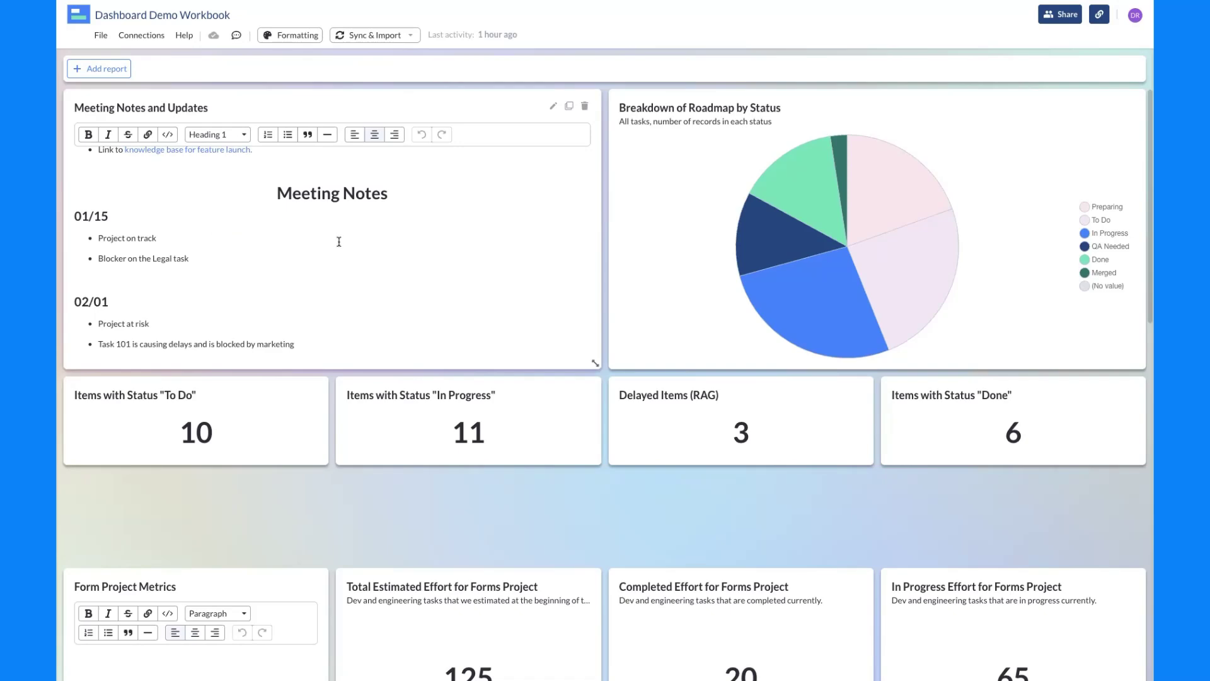
{"action": "scroll", "coordinate": [339, 241], "scroll_direction": "up", "scroll_amount": 1}
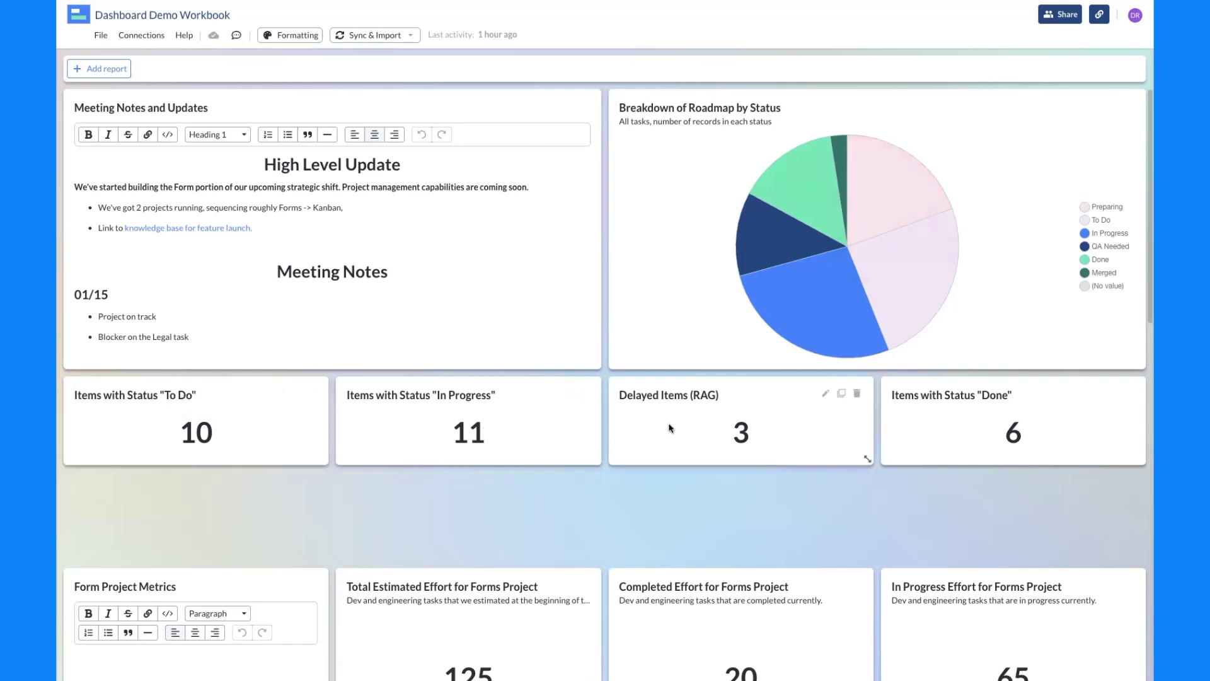
Review the summary and RAG filter settings of the Delayed Items (RAG) number report, and return to the dashboard.
{"action": "left_click", "coordinate": [826, 395]}
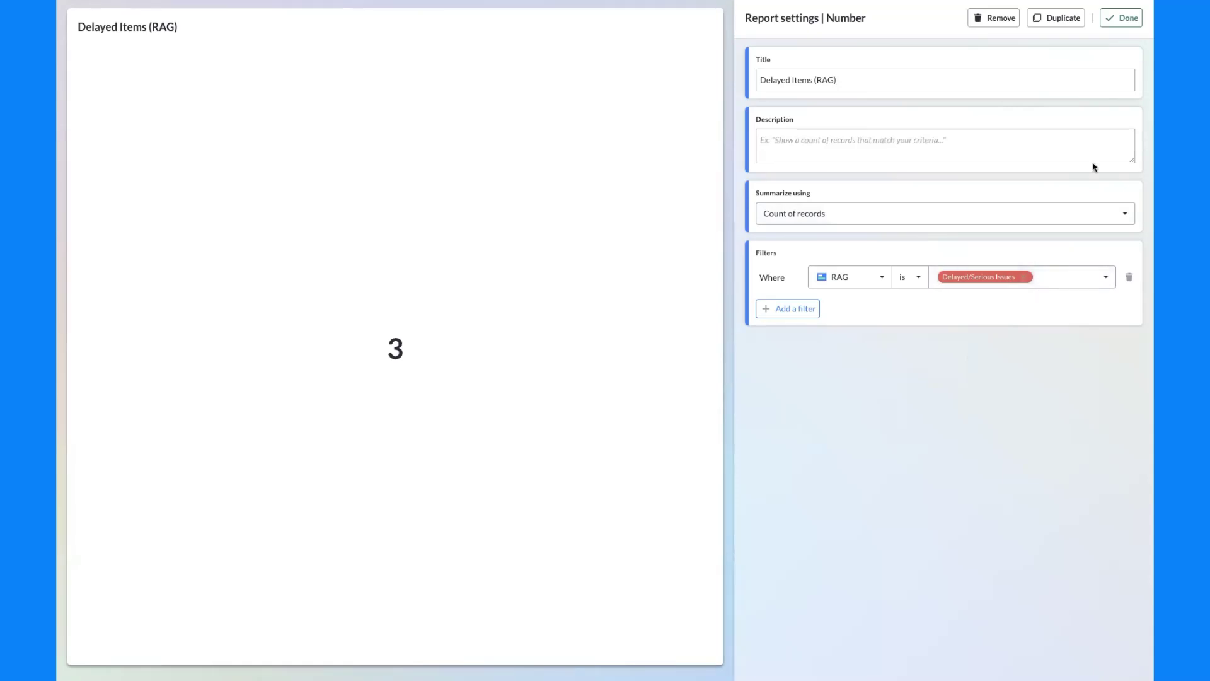
{"action": "left_click", "coordinate": [1120, 18]}
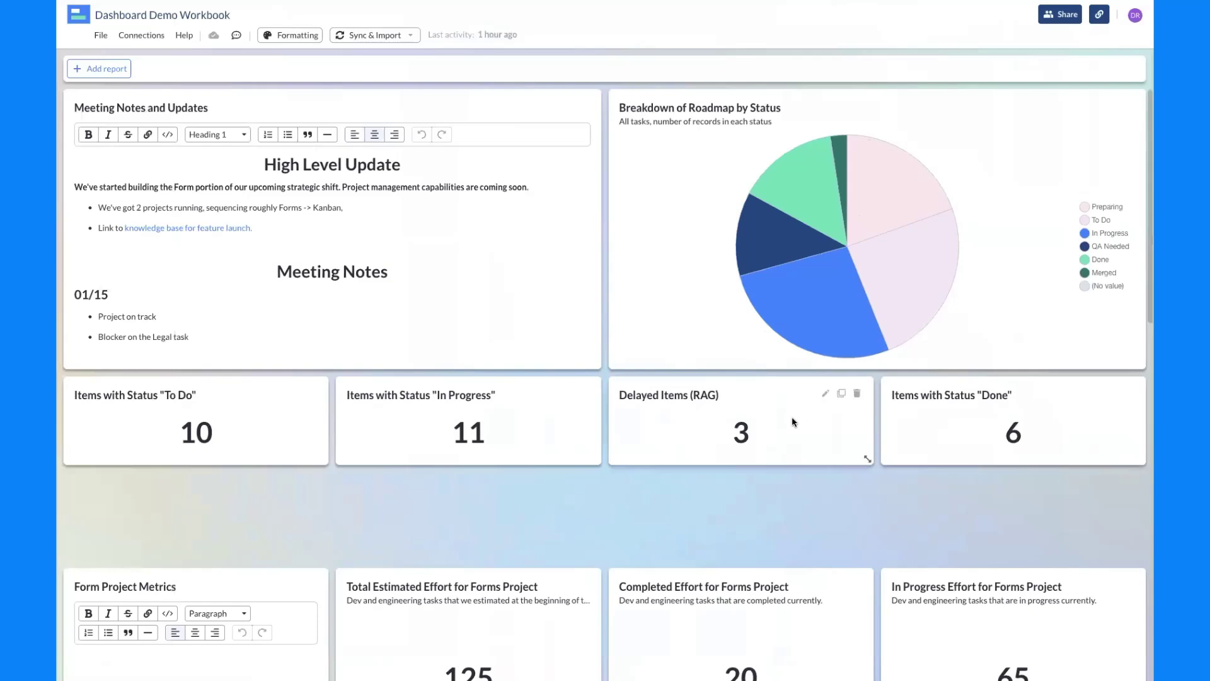
{"action": "scroll", "coordinate": [788, 423], "scroll_direction": "down", "scroll_amount": 1}
{"action": "scroll", "coordinate": [789, 423], "scroll_direction": "up", "scroll_amount": 1}
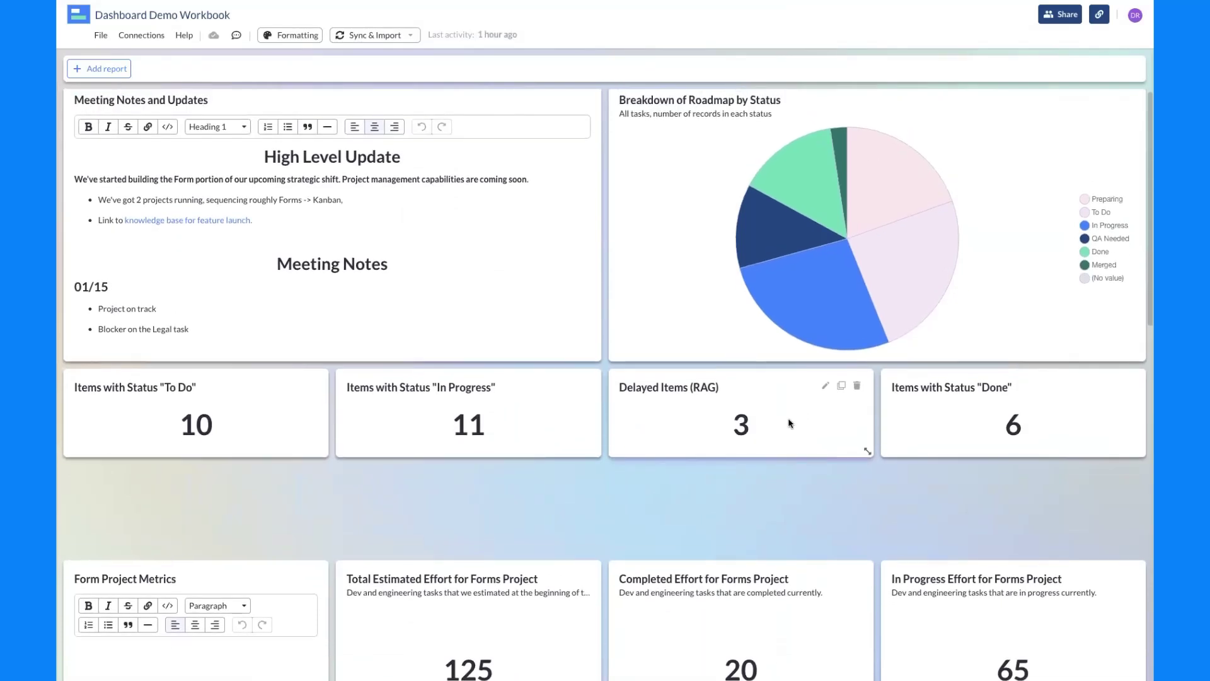
Examine the Forms and Kanban project sections of the dashboard, comparing their effort numbers and story point charts.
{"action": "scroll", "coordinate": [789, 423], "scroll_direction": "down", "scroll_amount": 5}
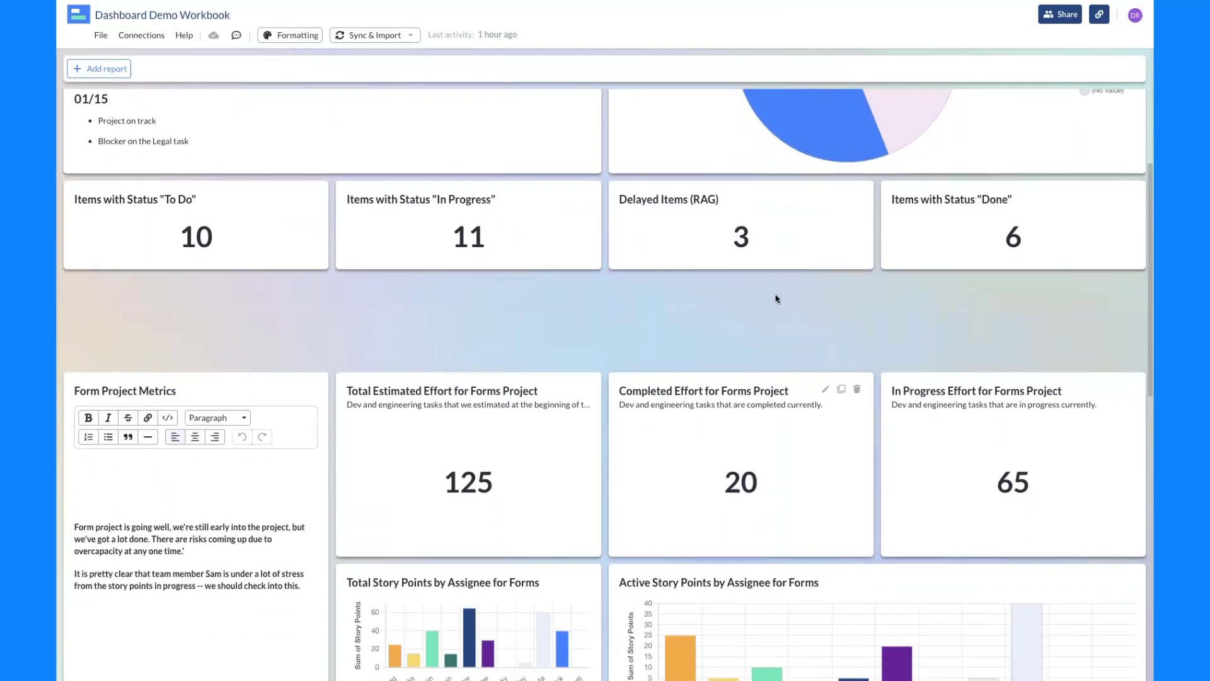
{"action": "scroll", "coordinate": [774, 436], "scroll_direction": "down", "scroll_amount": 6}
{"action": "scroll", "coordinate": [570, 433], "scroll_direction": "down", "scroll_amount": 1}
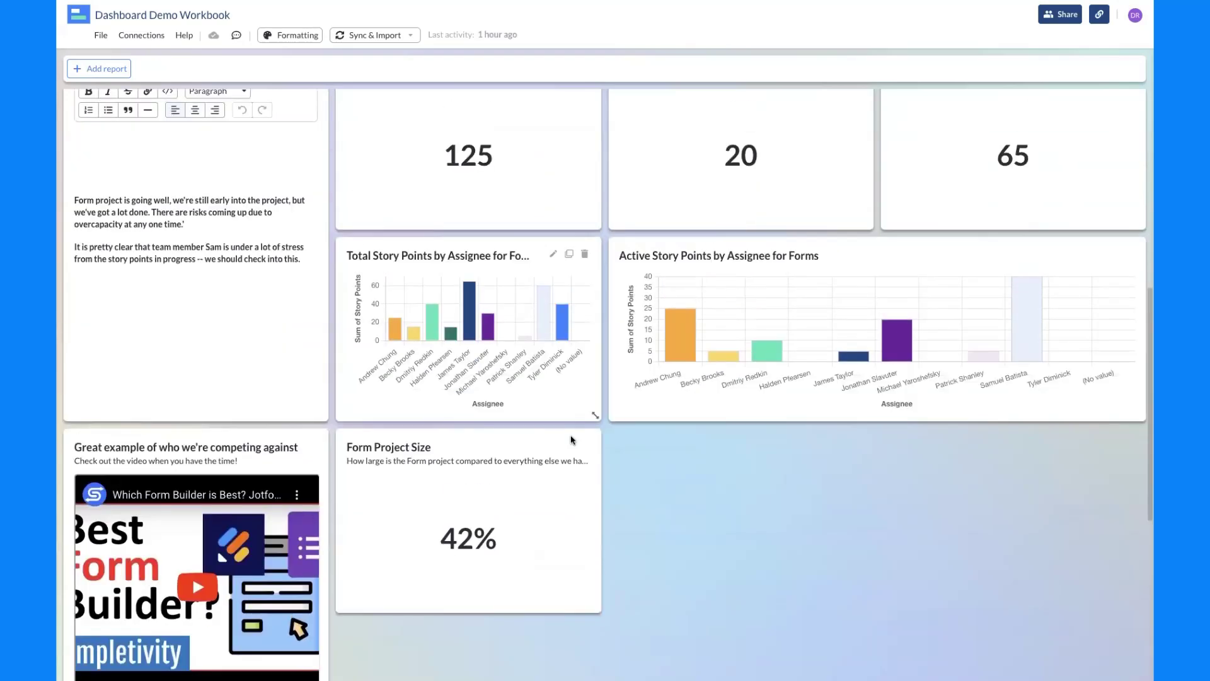
{"action": "scroll", "coordinate": [572, 440], "scroll_direction": "up", "scroll_amount": 5}
{"action": "scroll", "coordinate": [572, 439], "scroll_direction": "down", "scroll_amount": 2}
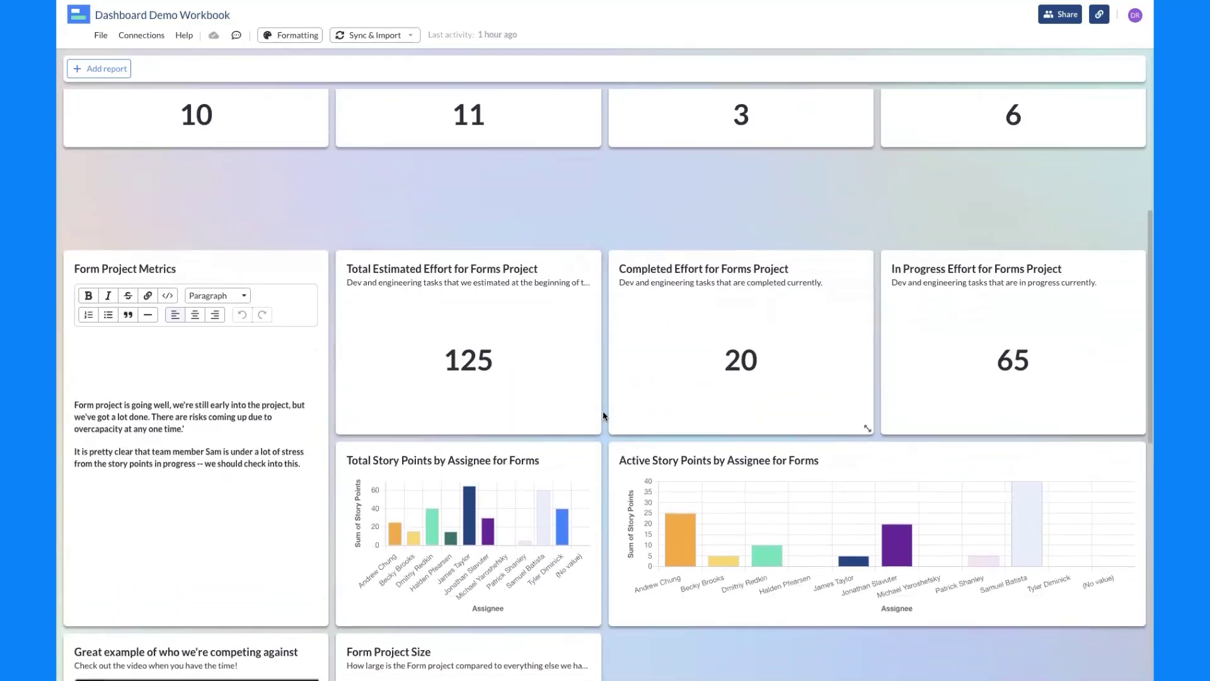
{"action": "scroll", "coordinate": [602, 413], "scroll_direction": "down", "scroll_amount": 5}
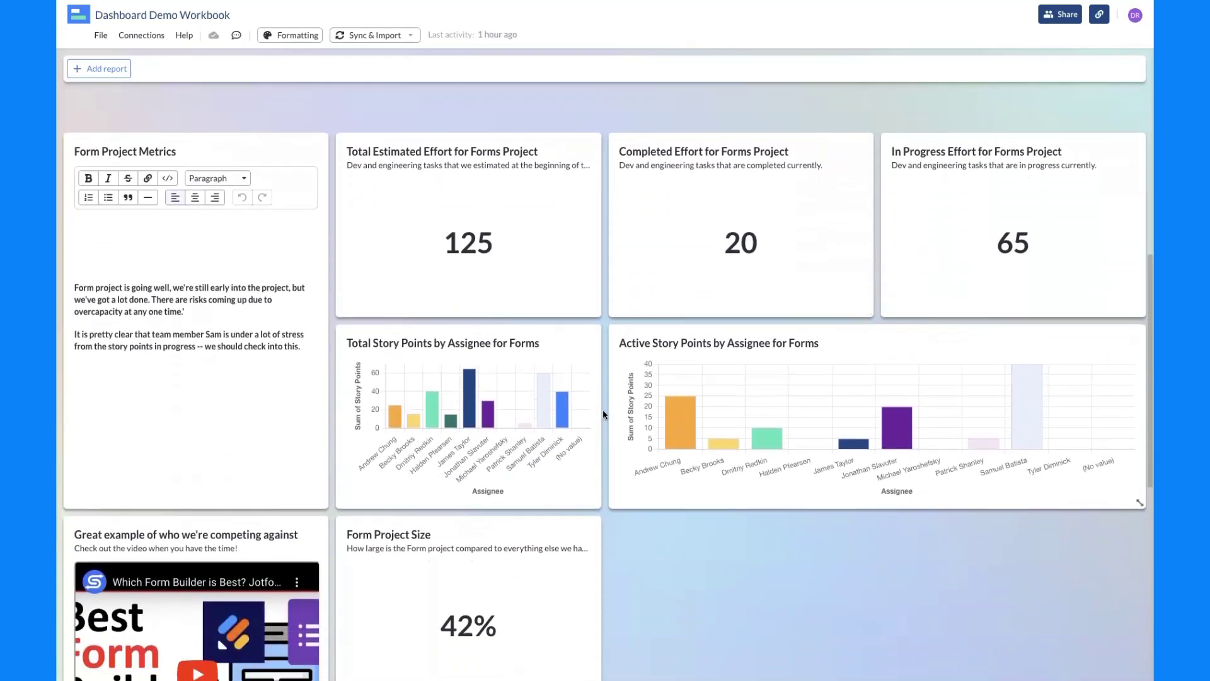
{"action": "scroll", "coordinate": [598, 307], "scroll_direction": "up", "scroll_amount": 2}
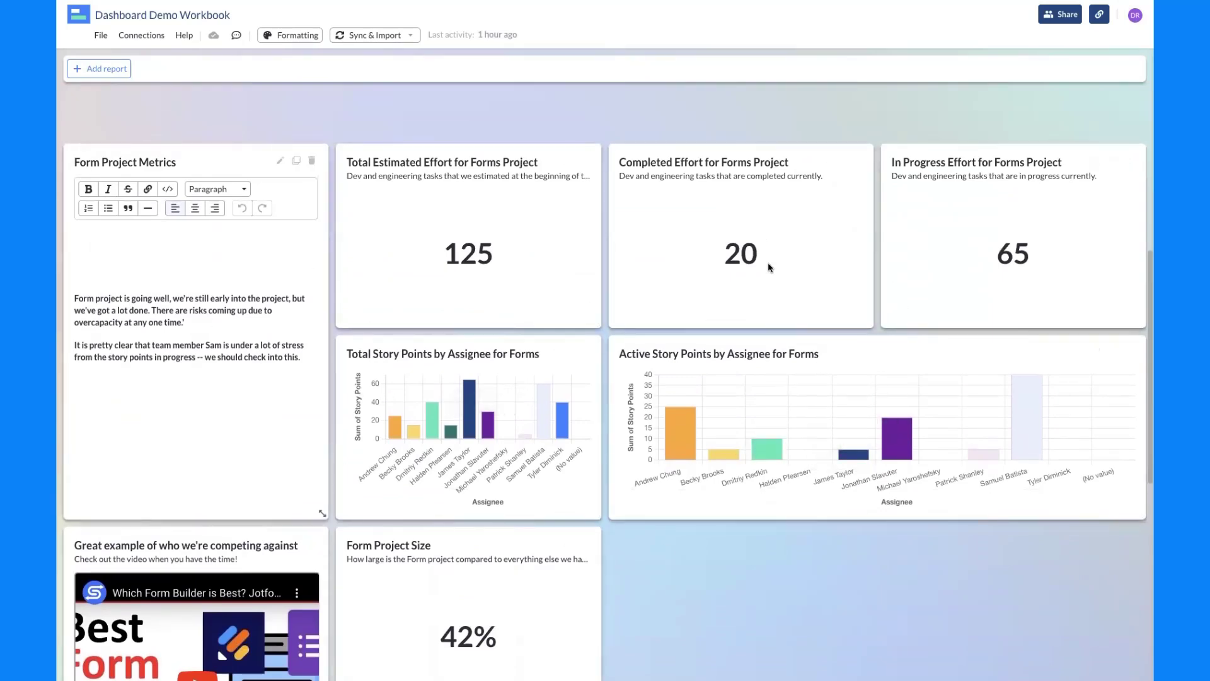
{"action": "scroll", "coordinate": [797, 269], "scroll_direction": "down", "scroll_amount": 9}
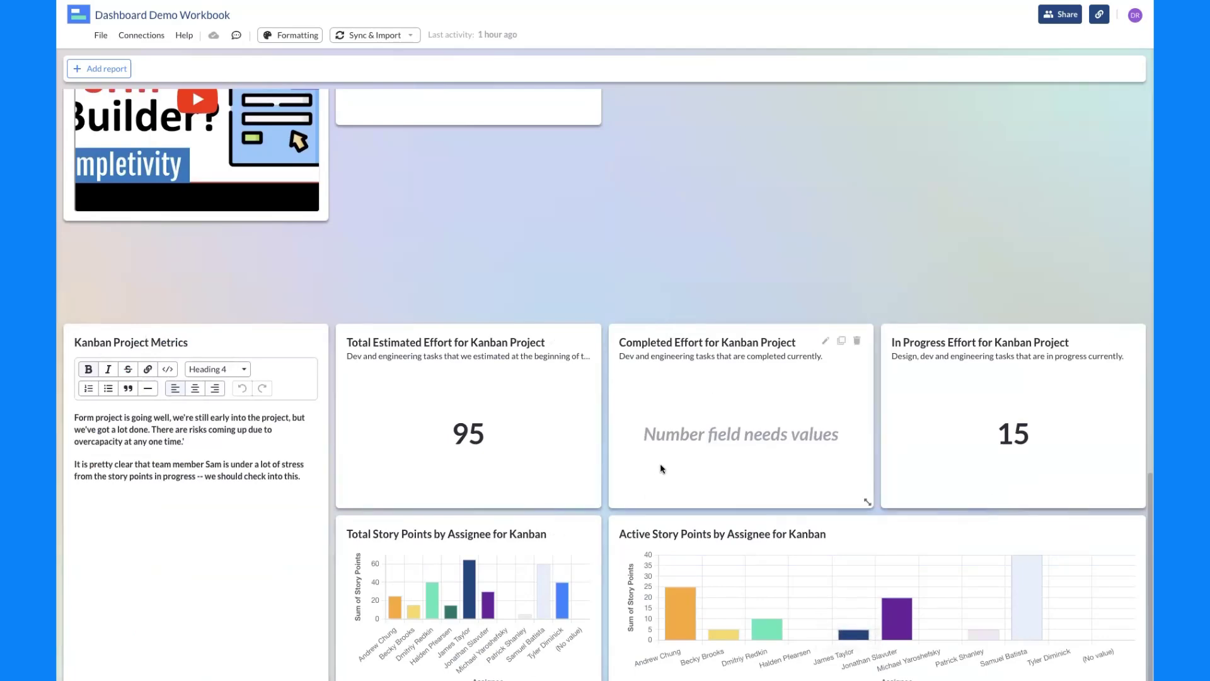
{"action": "scroll", "coordinate": [662, 469], "scroll_direction": "up", "scroll_amount": 5}
{"action": "scroll", "coordinate": [661, 468], "scroll_direction": "up", "scroll_amount": 4}
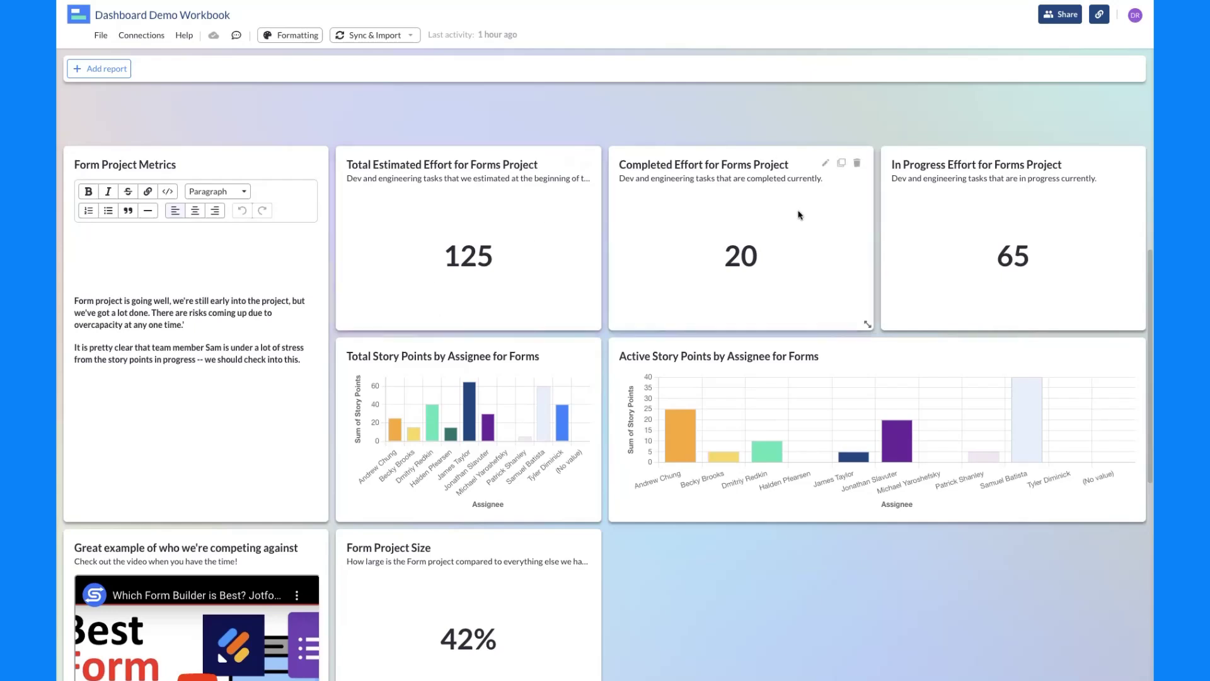
Review the filters of the Completed Effort for Forms Project report, including its Hierarchy choices, and return to the dashboard.
{"action": "left_click", "coordinate": [825, 166]}
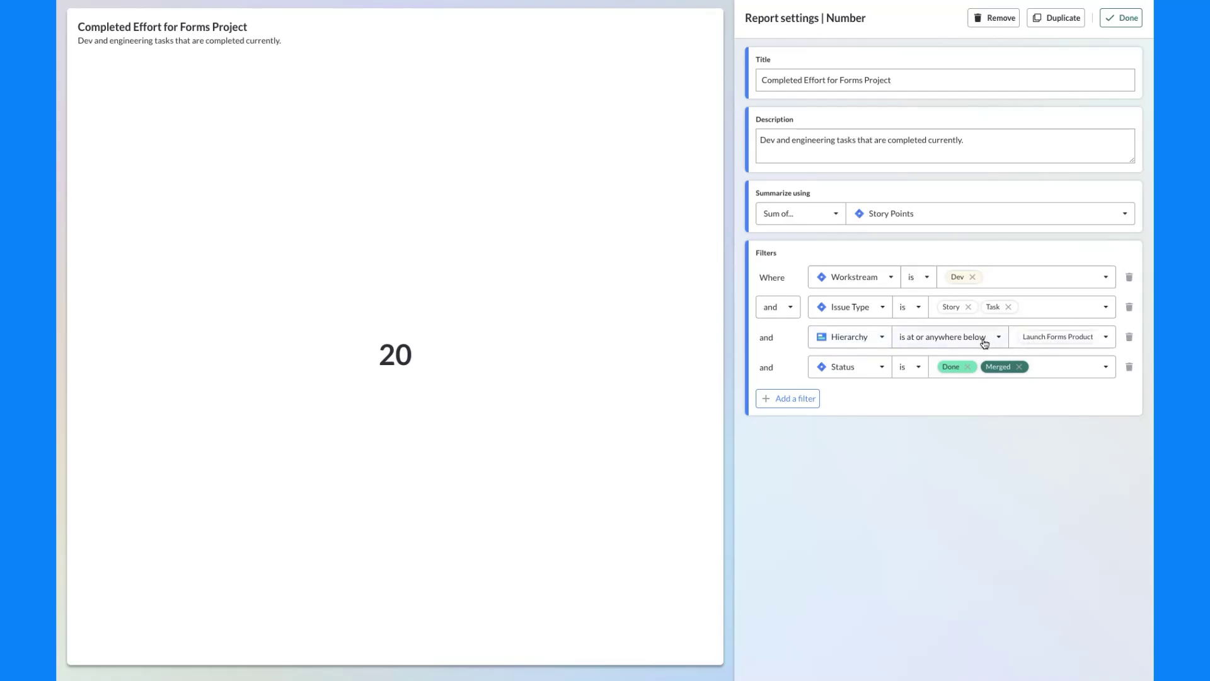
{"action": "left_click", "coordinate": [1058, 341]}
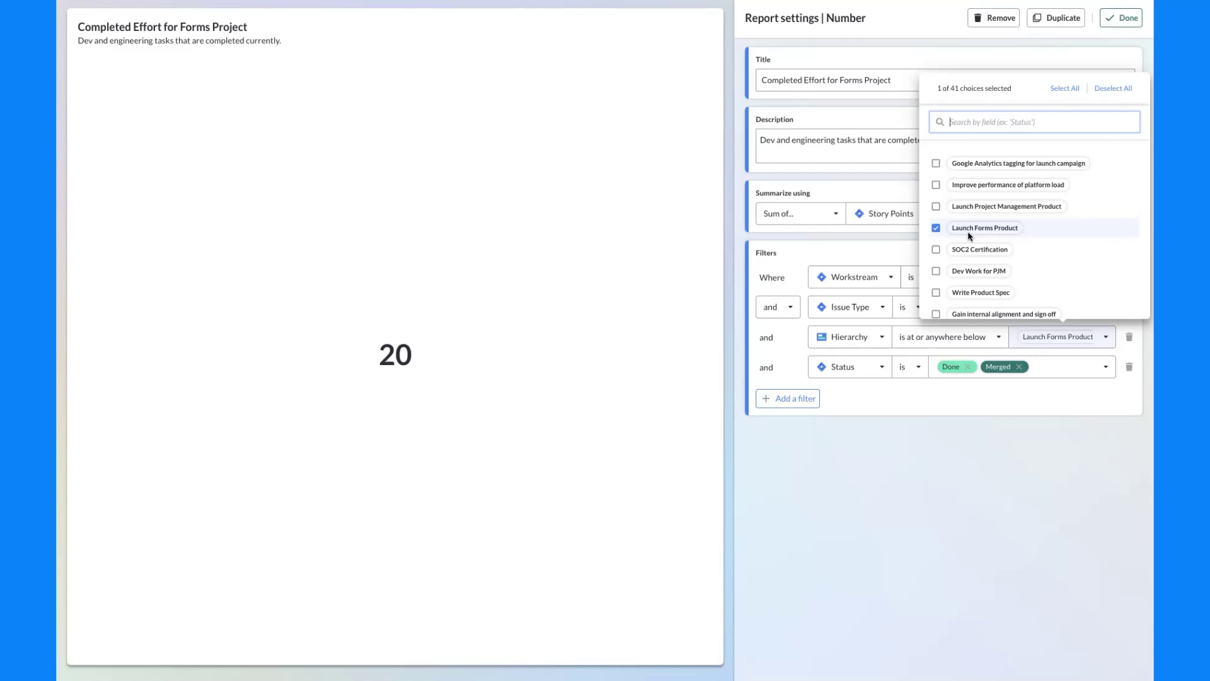
{"action": "scroll", "coordinate": [1002, 182], "scroll_direction": "down", "scroll_amount": 2}
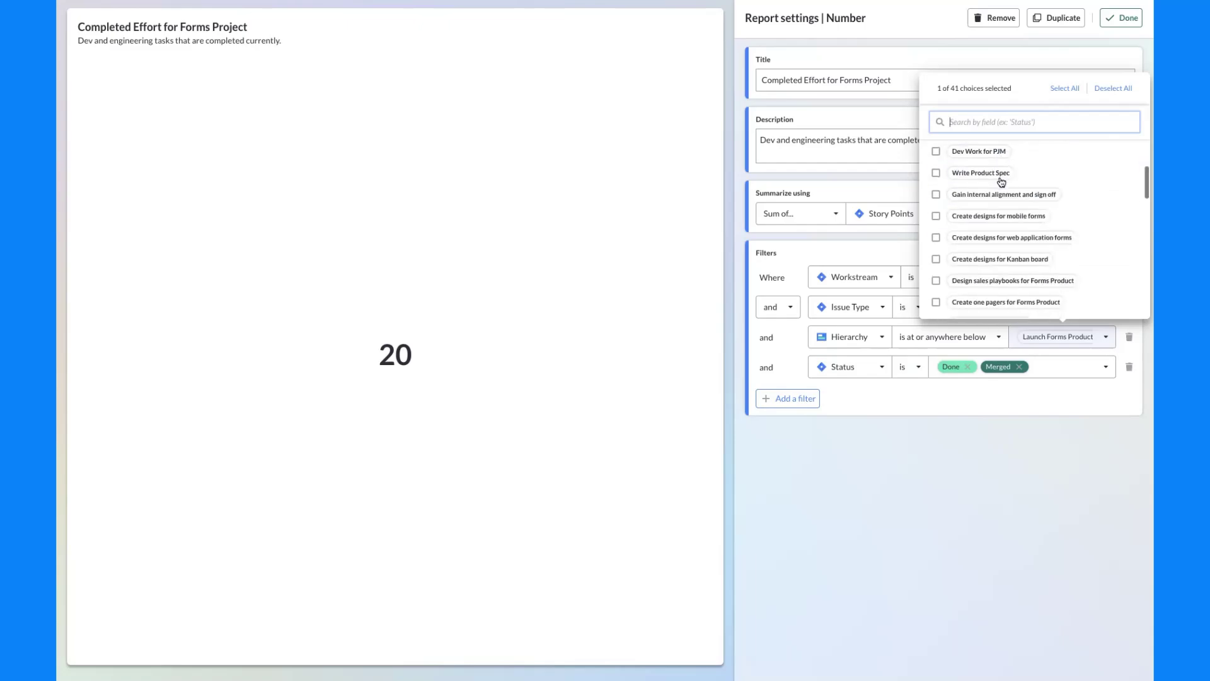
{"action": "scroll", "coordinate": [1002, 182], "scroll_direction": "up", "scroll_amount": 2}
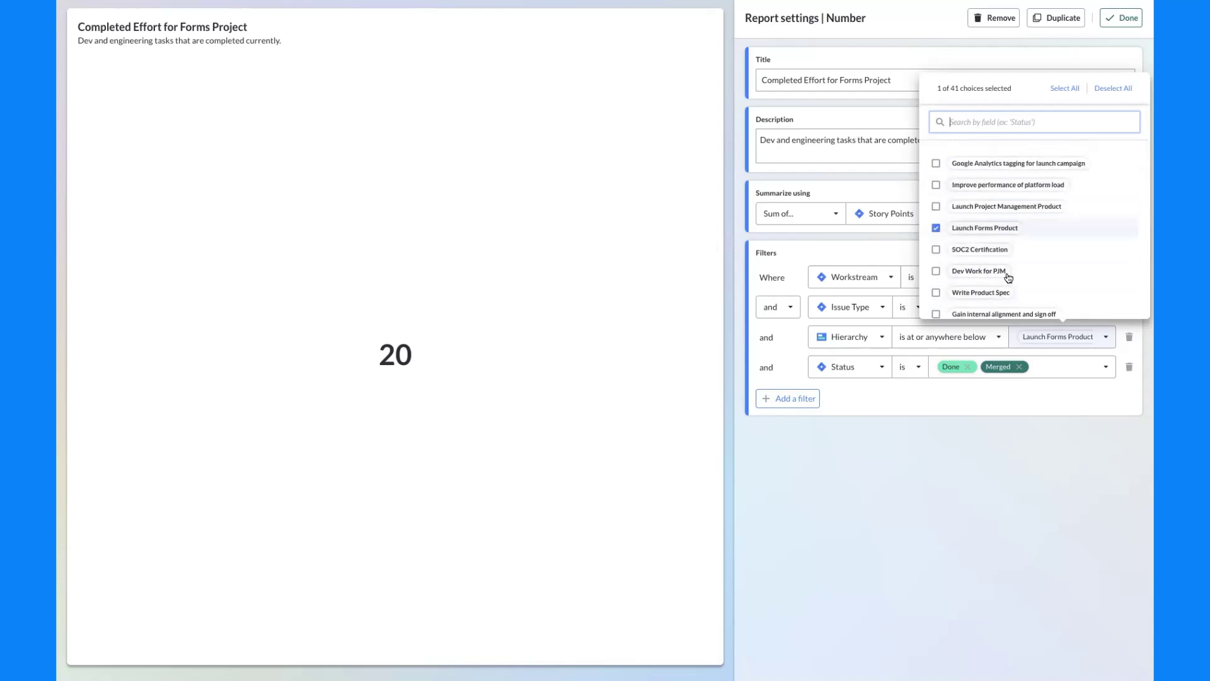
{"action": "left_click", "coordinate": [1008, 434]}
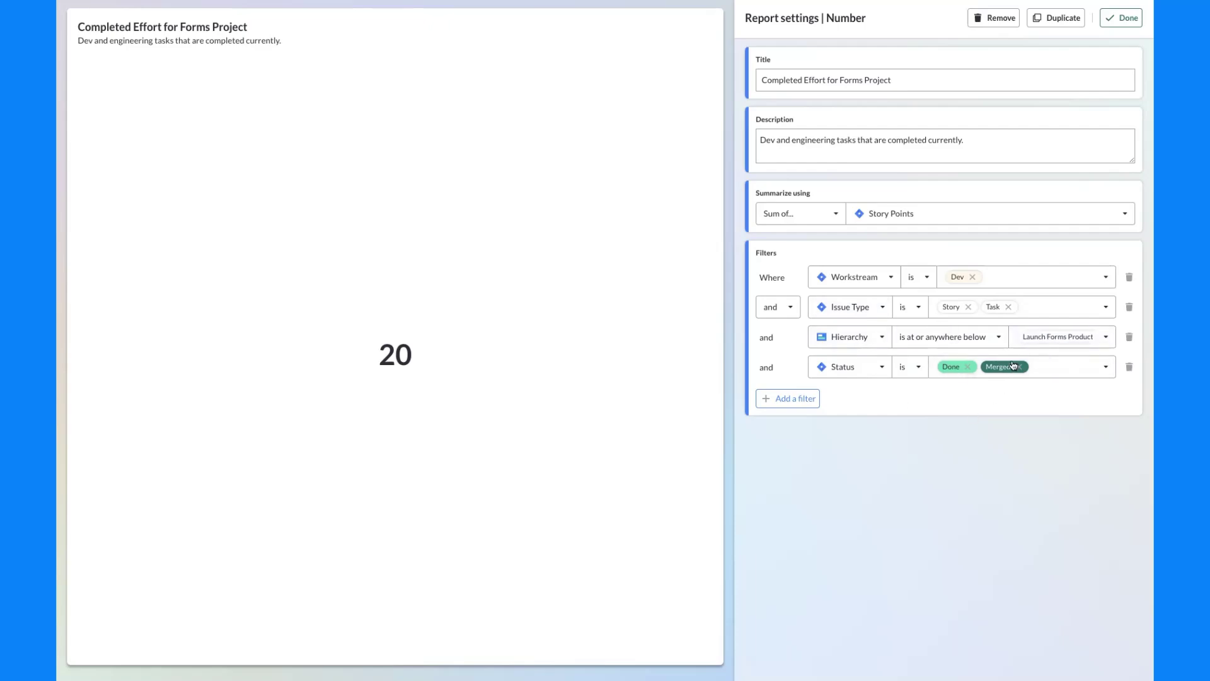
{"action": "left_click", "coordinate": [1121, 18]}
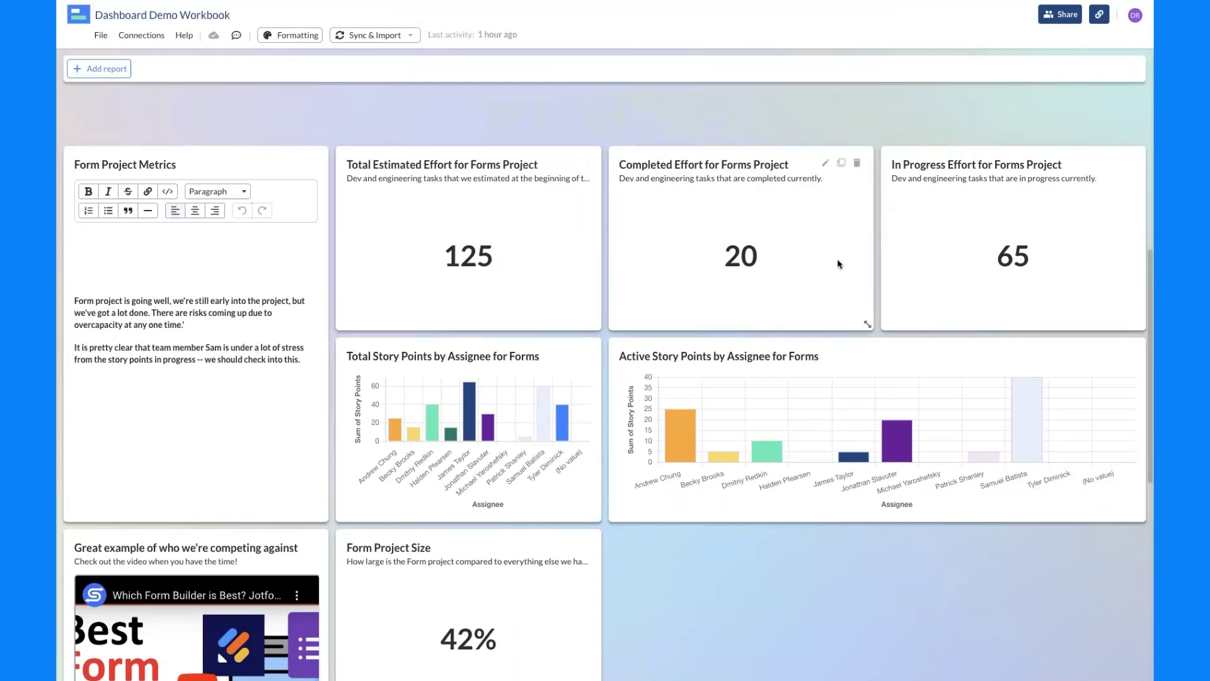
Inspect the axis and filter settings of the Active Story Points by Assignee for Forms chart, and return to the dashboard.
{"action": "scroll", "coordinate": [555, 333], "scroll_direction": "down", "scroll_amount": 2}
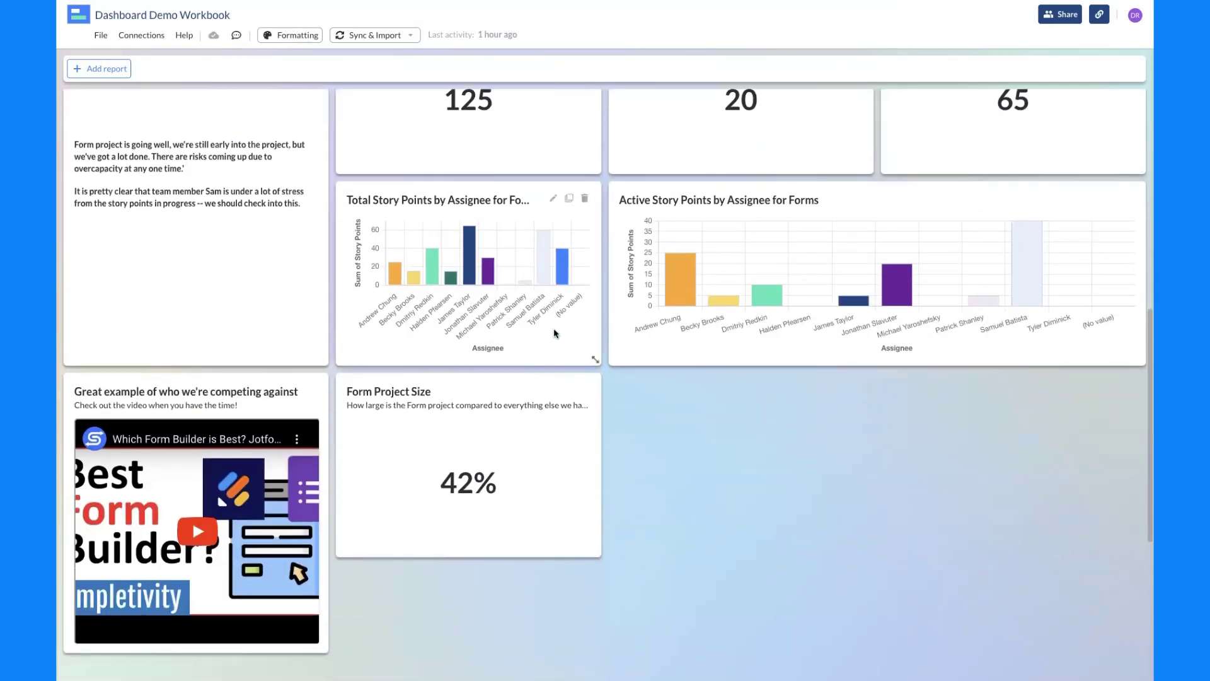
{"action": "mouse_move", "coordinate": [534, 324]}
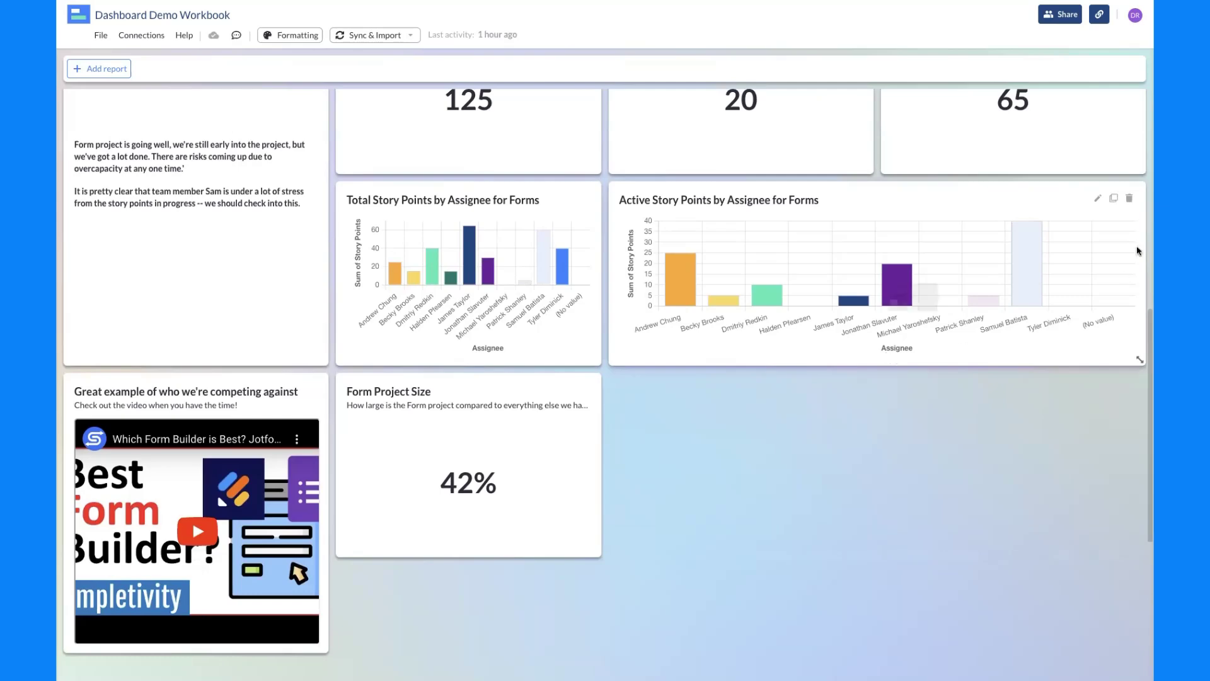
{"action": "left_click", "coordinate": [1097, 198]}
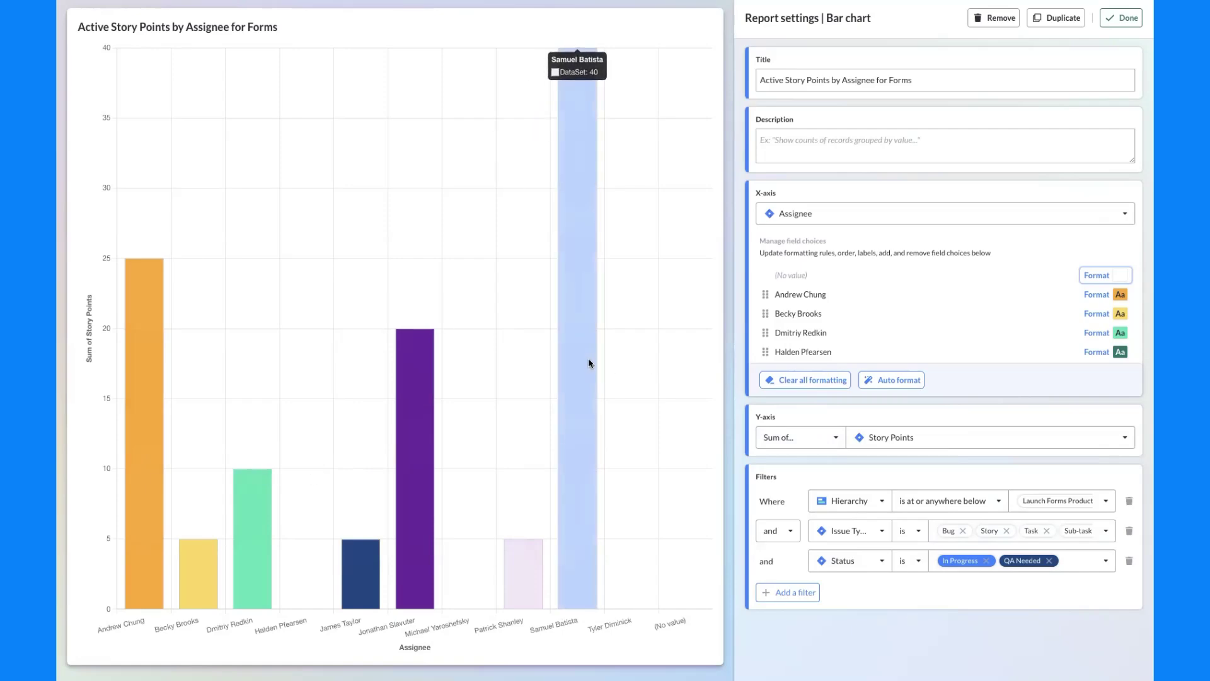
{"action": "left_click", "coordinate": [1121, 18]}
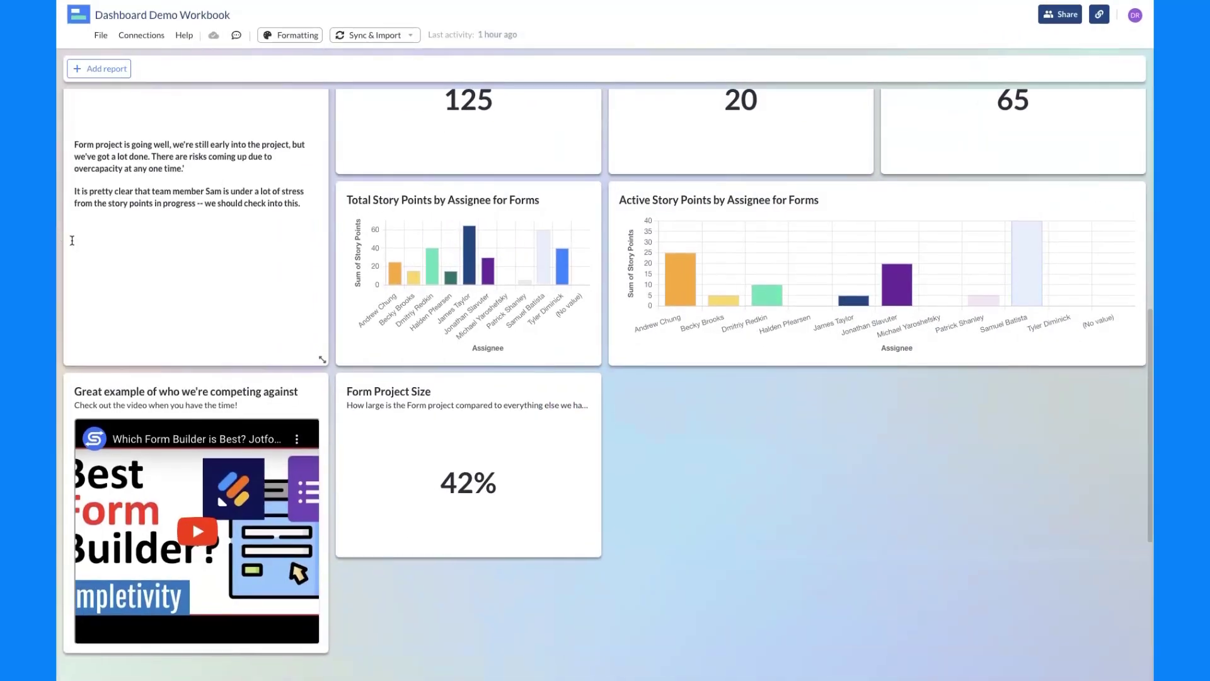
Examine the Form Project Metrics notes, the embedded video, the Form Project Size report and the Kanban project section.
{"action": "scroll", "coordinate": [193, 243], "scroll_direction": "up", "scroll_amount": 2}
{"action": "left_click", "coordinate": [193, 243]}
{"action": "left_click_drag", "start_coordinate": [89, 290], "coordinate": [196, 303]}
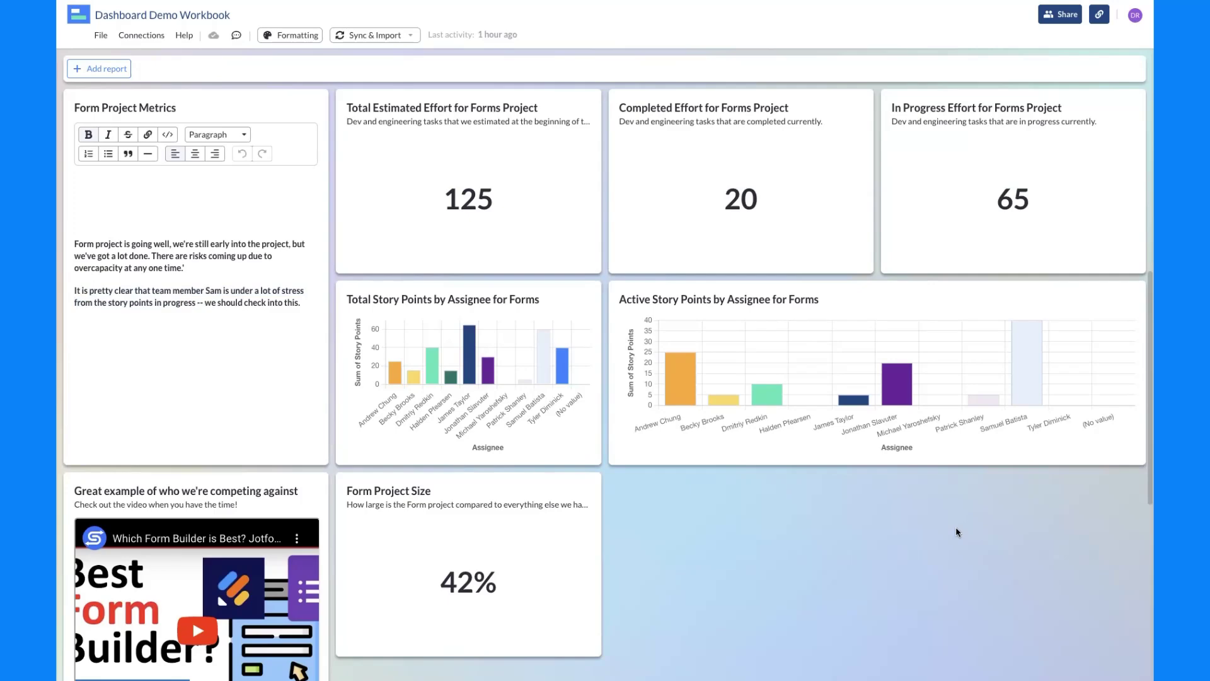
{"action": "scroll", "coordinate": [957, 533], "scroll_direction": "down", "scroll_amount": 3}
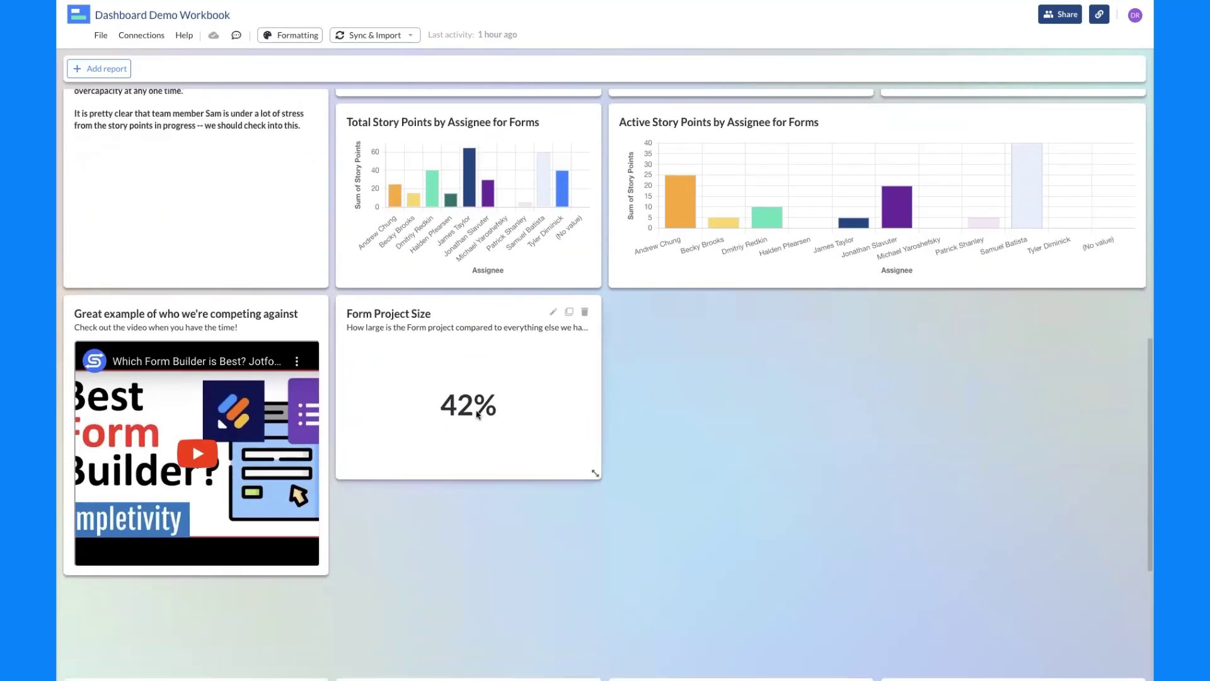
{"action": "scroll", "coordinate": [616, 381], "scroll_direction": "down", "scroll_amount": 2}
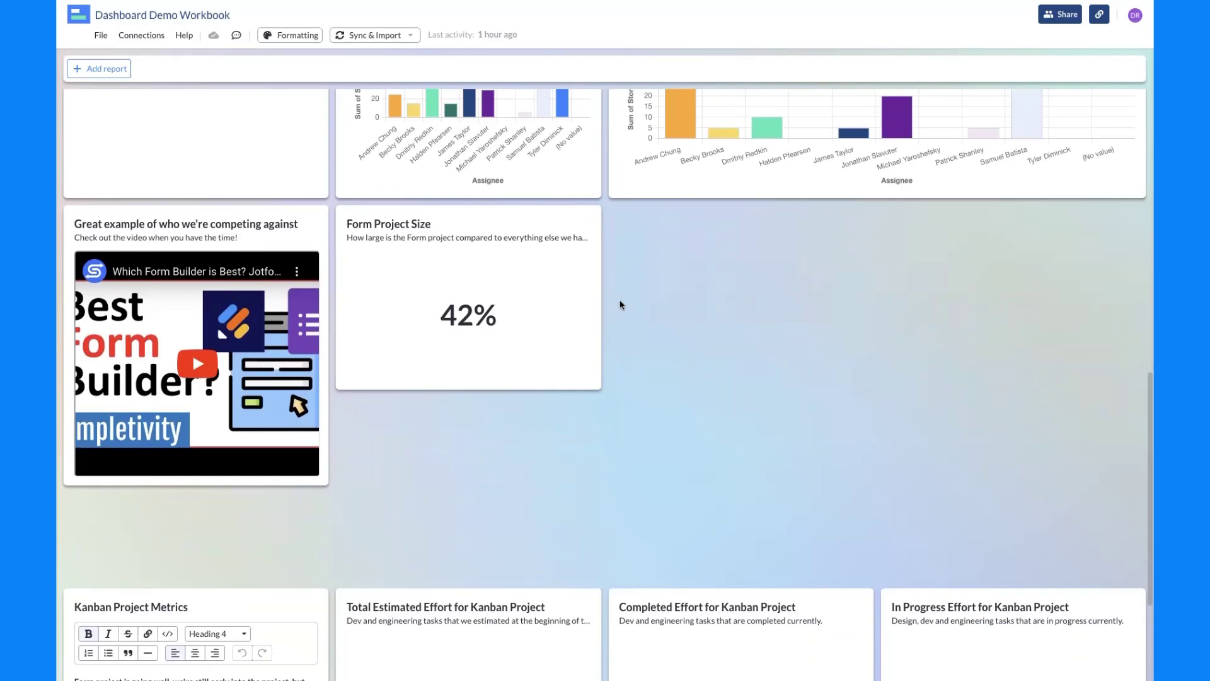
{"action": "scroll", "coordinate": [621, 304], "scroll_direction": "down", "scroll_amount": 5}
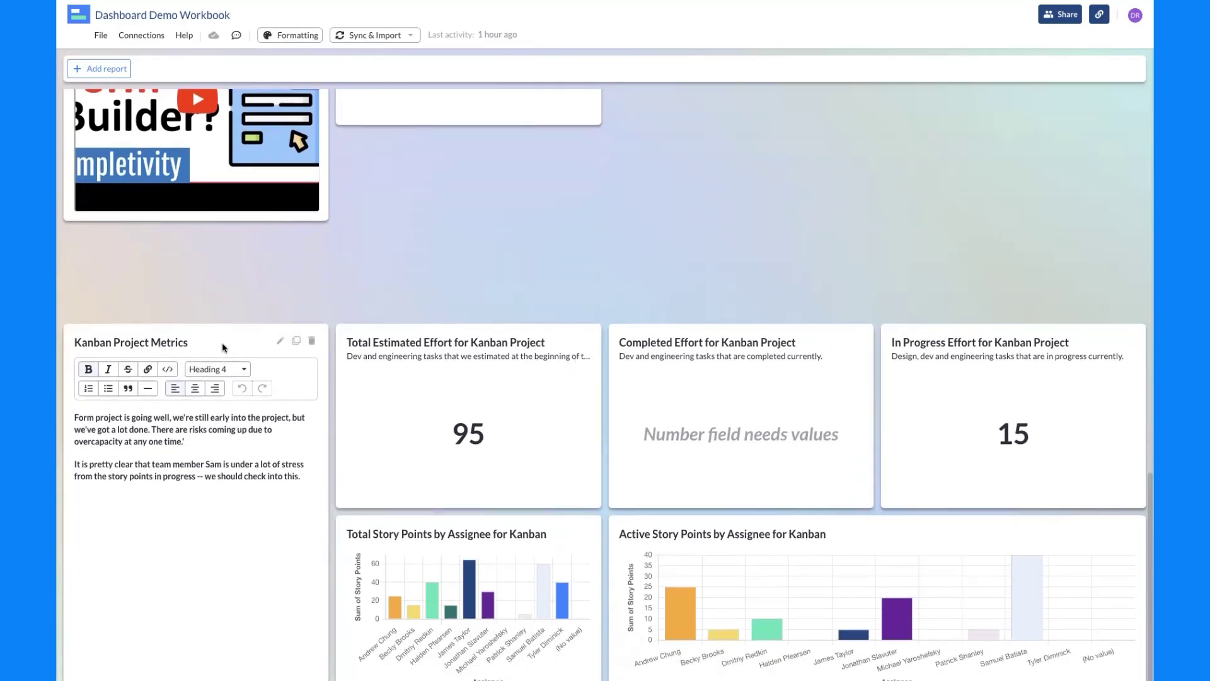
{"action": "scroll", "coordinate": [587, 383], "scroll_direction": "up", "scroll_amount": 5}
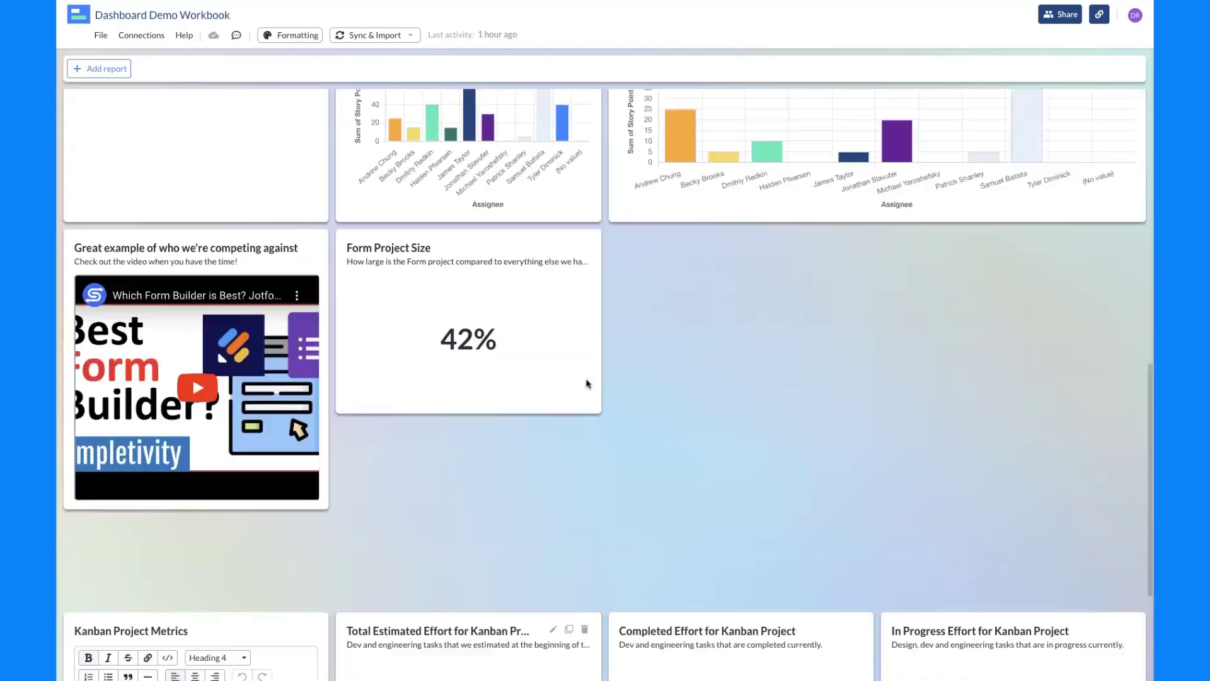
{"action": "scroll", "coordinate": [586, 383], "scroll_direction": "up", "scroll_amount": 4}
{"action": "scroll", "coordinate": [657, 567], "scroll_direction": "down", "scroll_amount": 10}
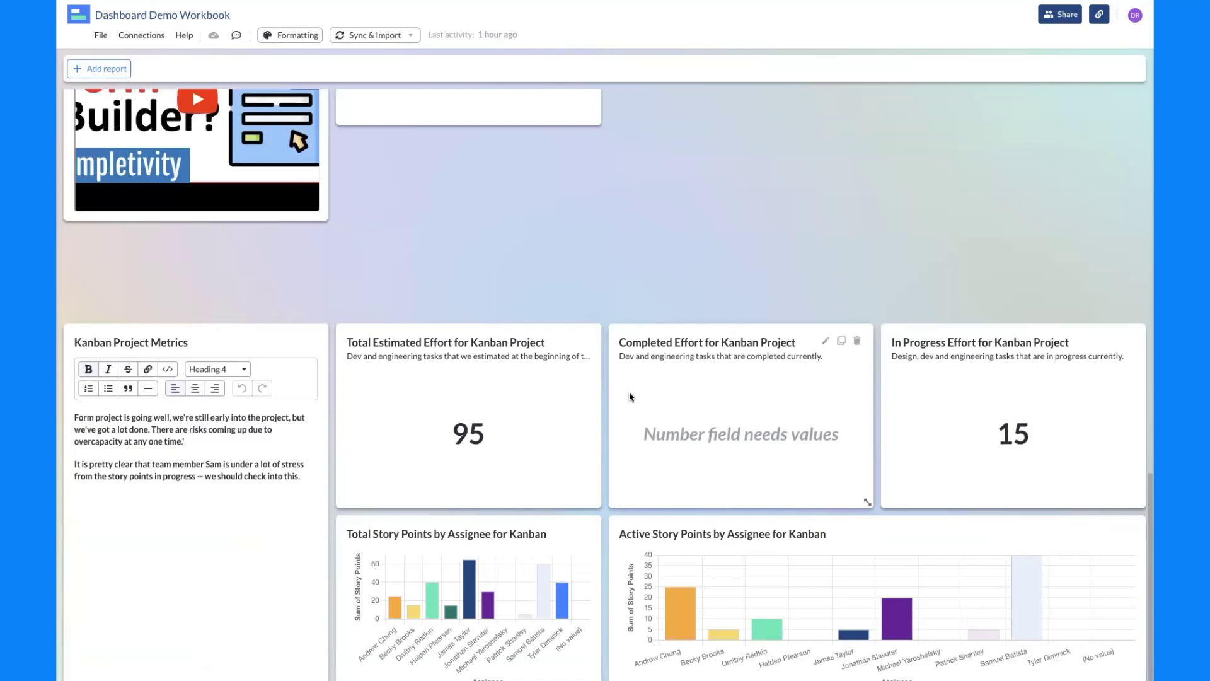
{"action": "scroll", "coordinate": [631, 397], "scroll_direction": "up", "scroll_amount": 8}
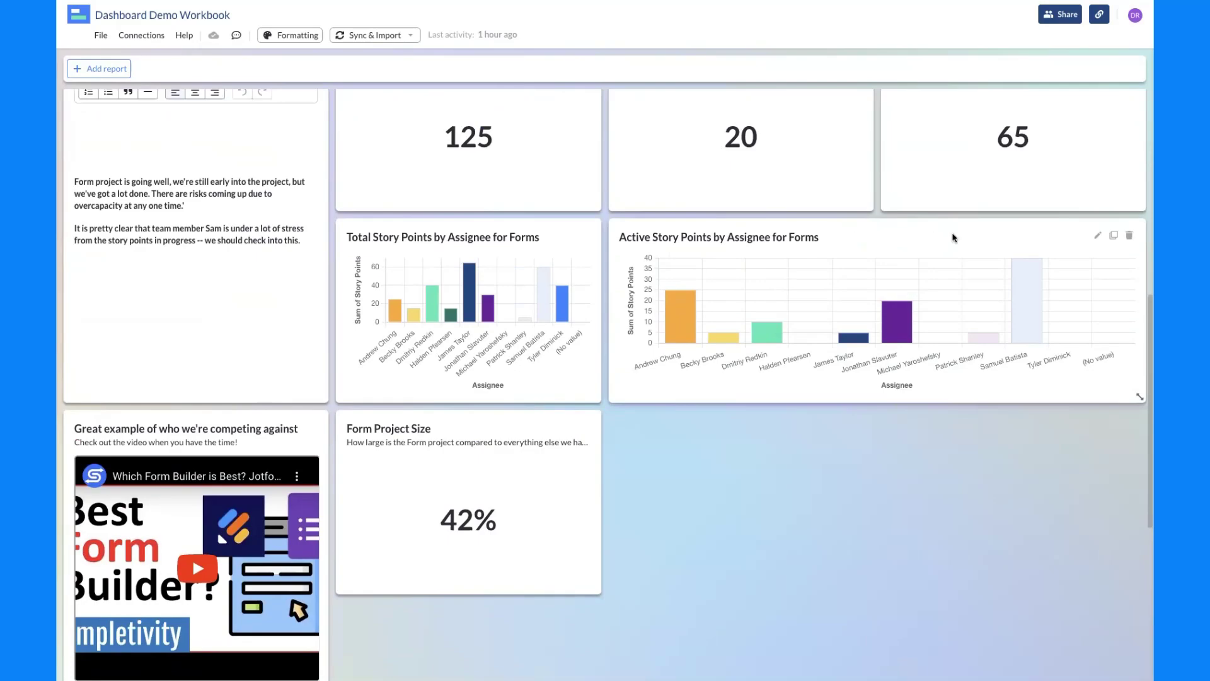
Duplicate the Active Story Points by Assignee for Forms chart and set the copy's Hierarchy filter to only Launch Project Management Product.
{"action": "left_click", "coordinate": [1114, 235]}
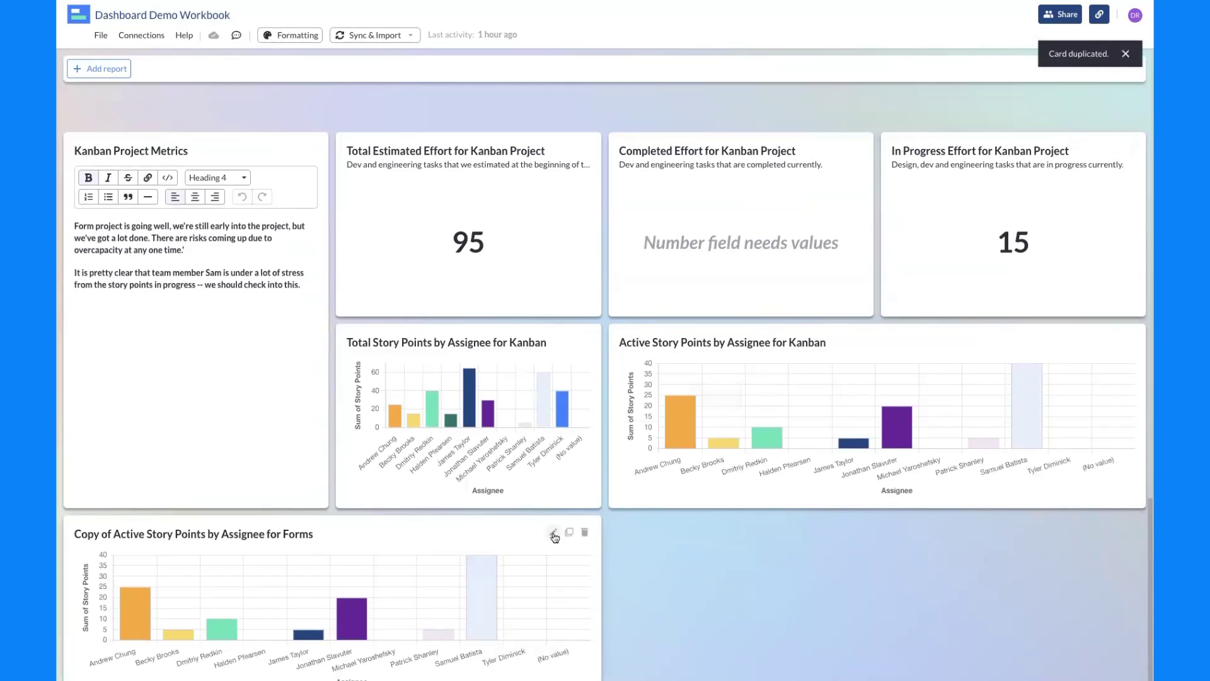
{"action": "left_click", "coordinate": [554, 536]}
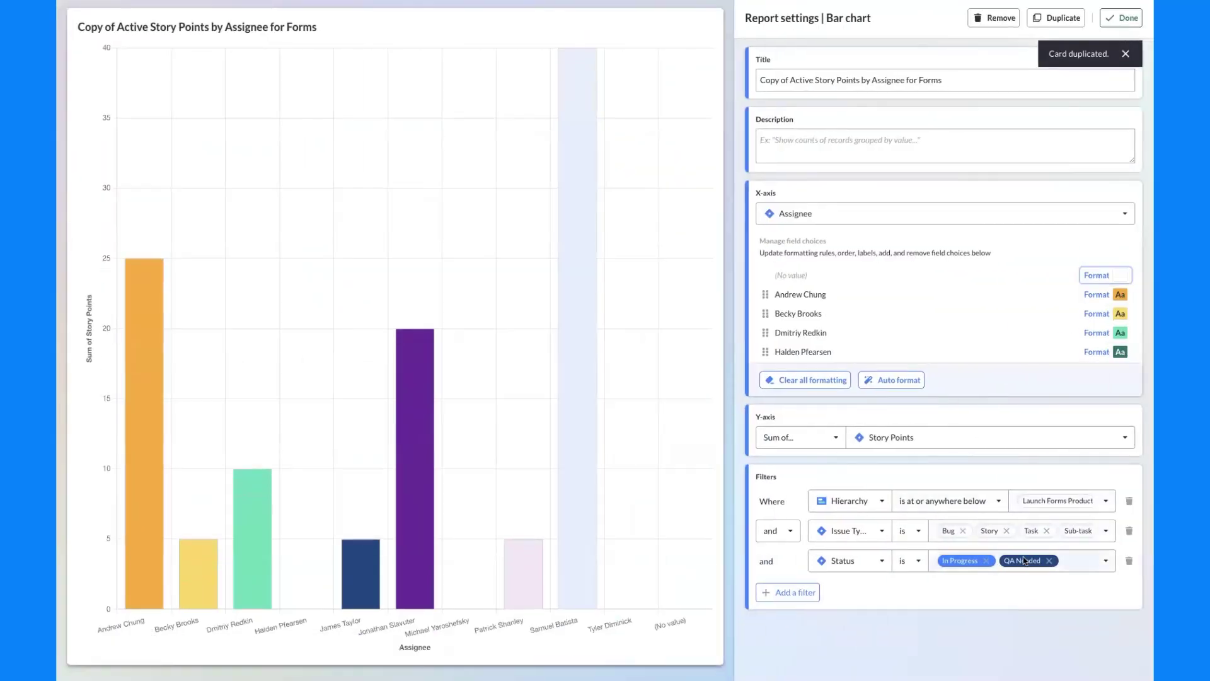
{"action": "left_click", "coordinate": [1061, 499]}
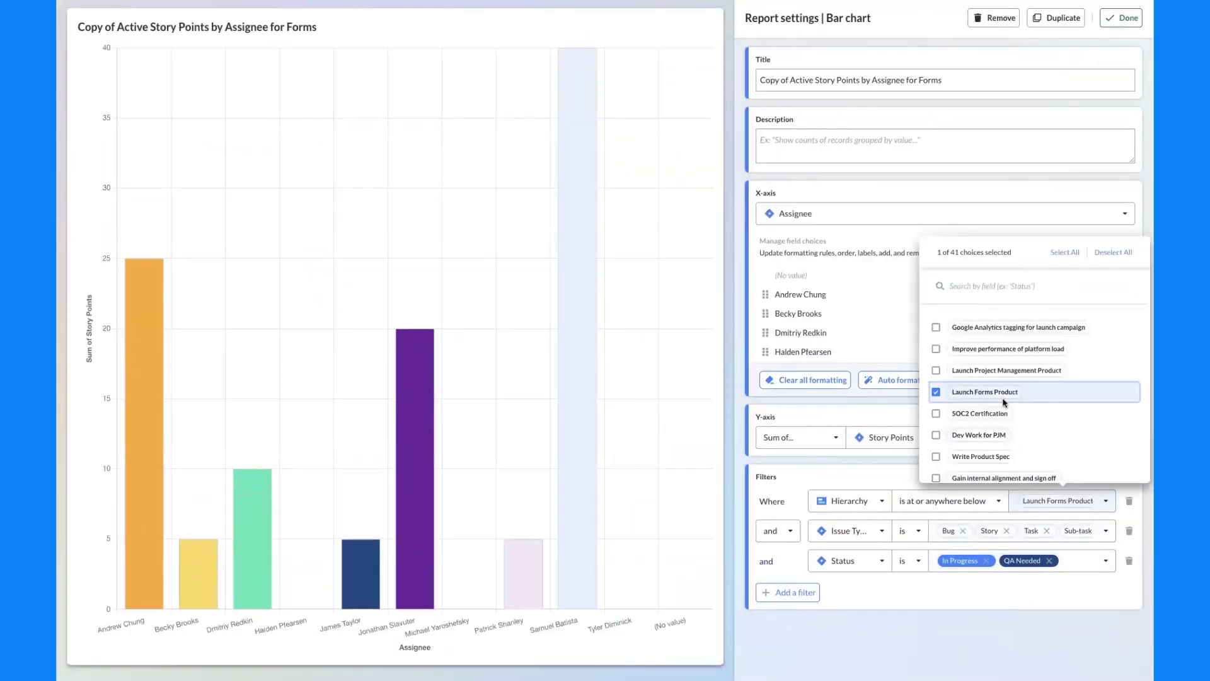
{"action": "left_click", "coordinate": [1012, 391]}
{"action": "left_click", "coordinate": [1012, 371]}
{"action": "left_click", "coordinate": [978, 658]}
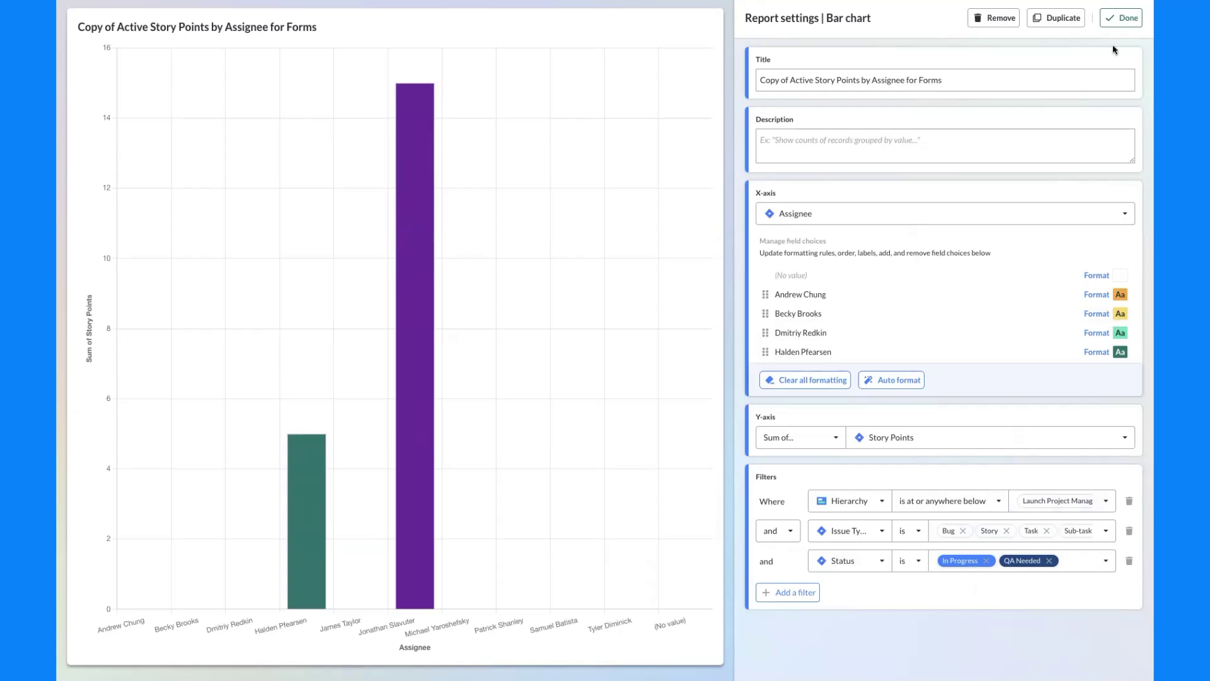
Finish editing the copied Active Story Points by Assignee for Forms chart and return to the top of the dashboard.
{"action": "left_click", "coordinate": [1121, 17]}
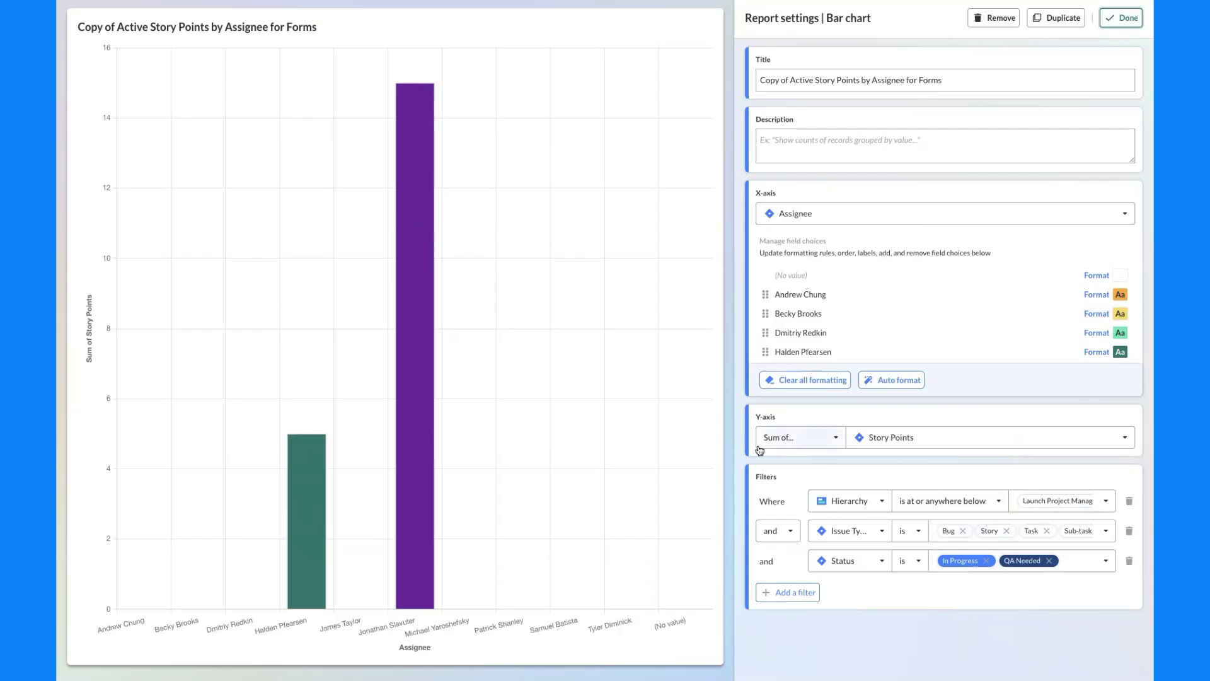
{"action": "left_click", "coordinate": [1121, 18]}
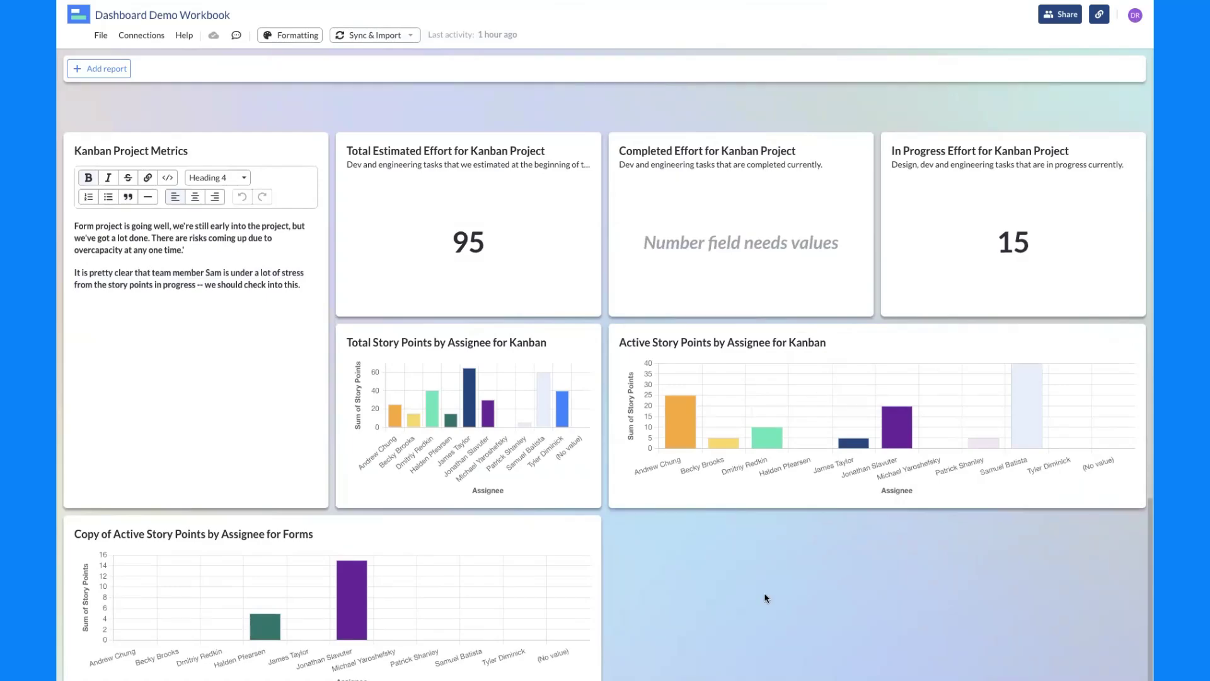
{"action": "scroll", "coordinate": [764, 597], "scroll_direction": "up", "scroll_amount": 15}
{"action": "scroll", "coordinate": [743, 413], "scroll_direction": "up", "scroll_amount": 1}
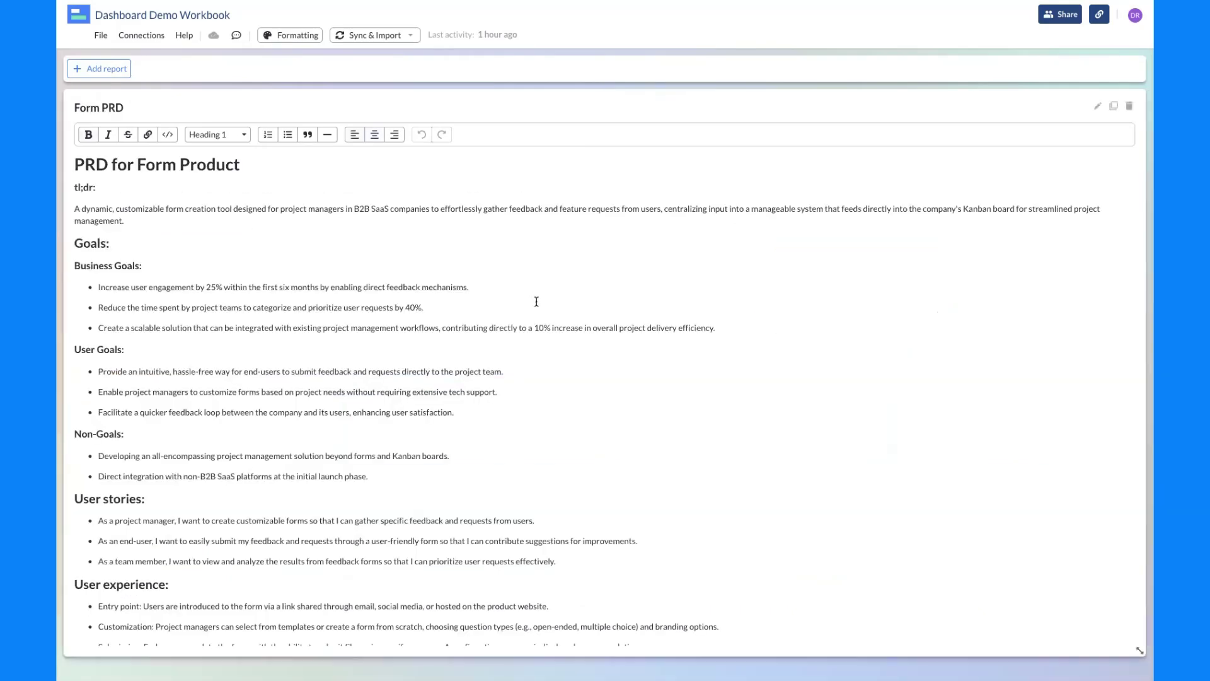
Examine the Form PRD document, the workstream timeline colored by RAG, and the Sprint Planning and Grooming notes.
{"action": "scroll", "coordinate": [542, 315], "scroll_direction": "down", "scroll_amount": 10}
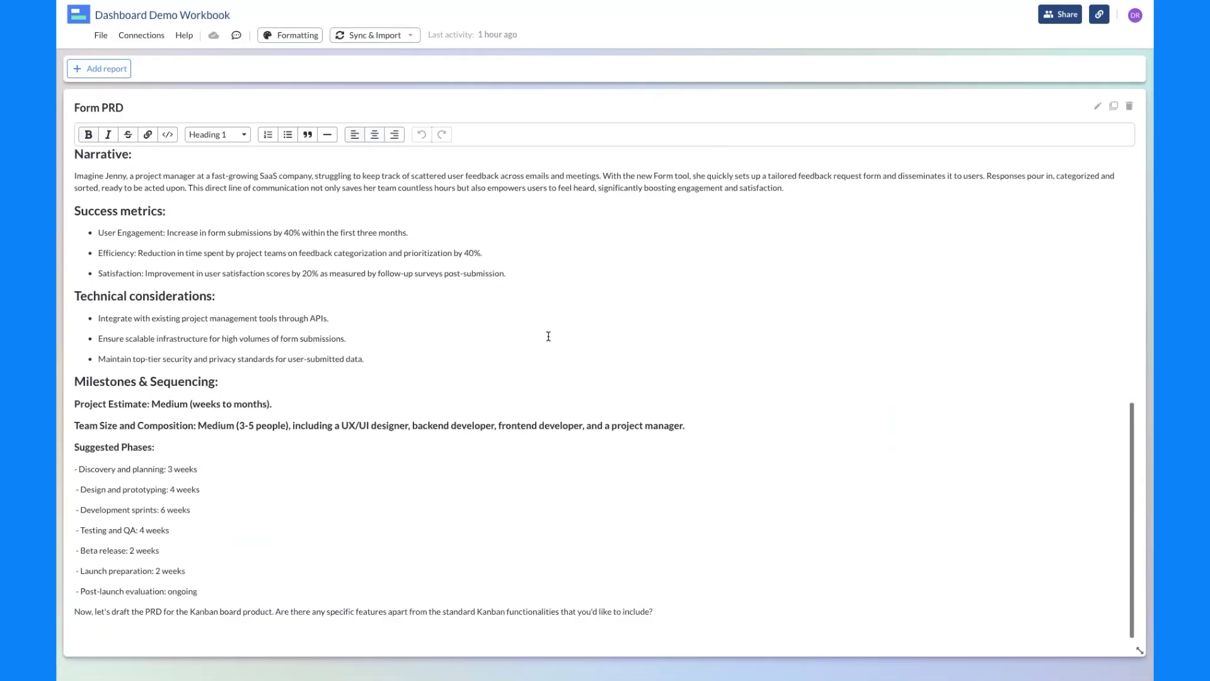
{"action": "scroll", "coordinate": [495, 263], "scroll_direction": "up", "scroll_amount": 15}
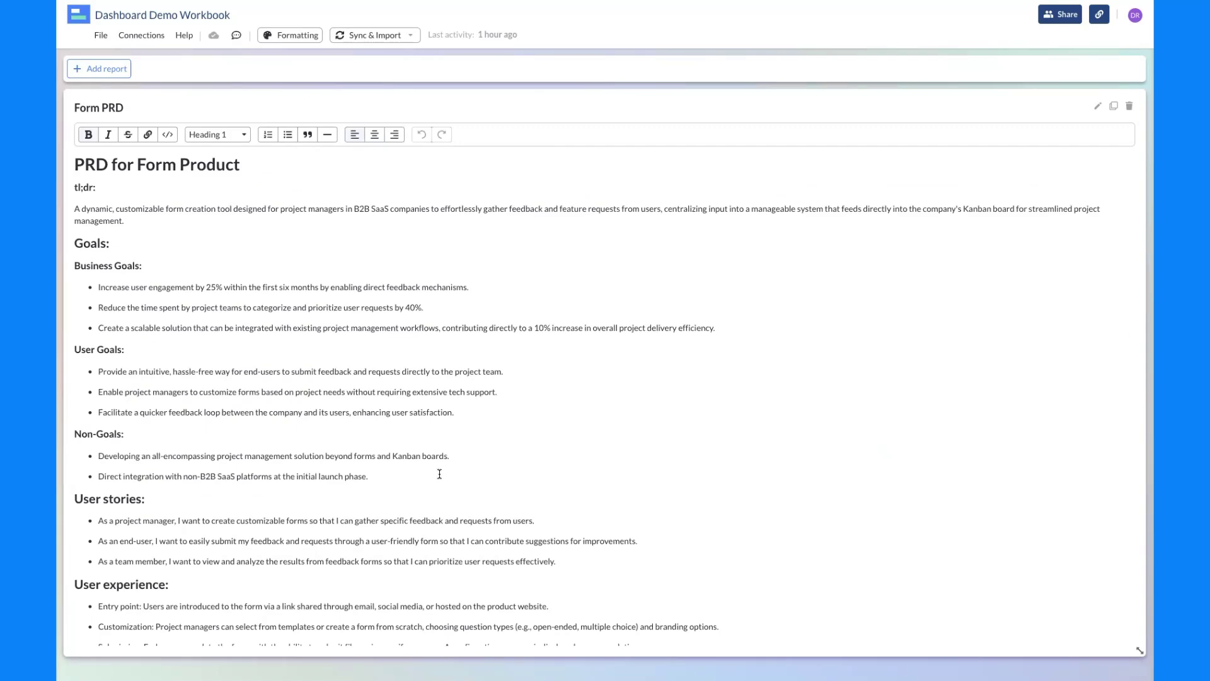
{"action": "scroll", "coordinate": [439, 474], "scroll_direction": "down", "scroll_amount": 15}
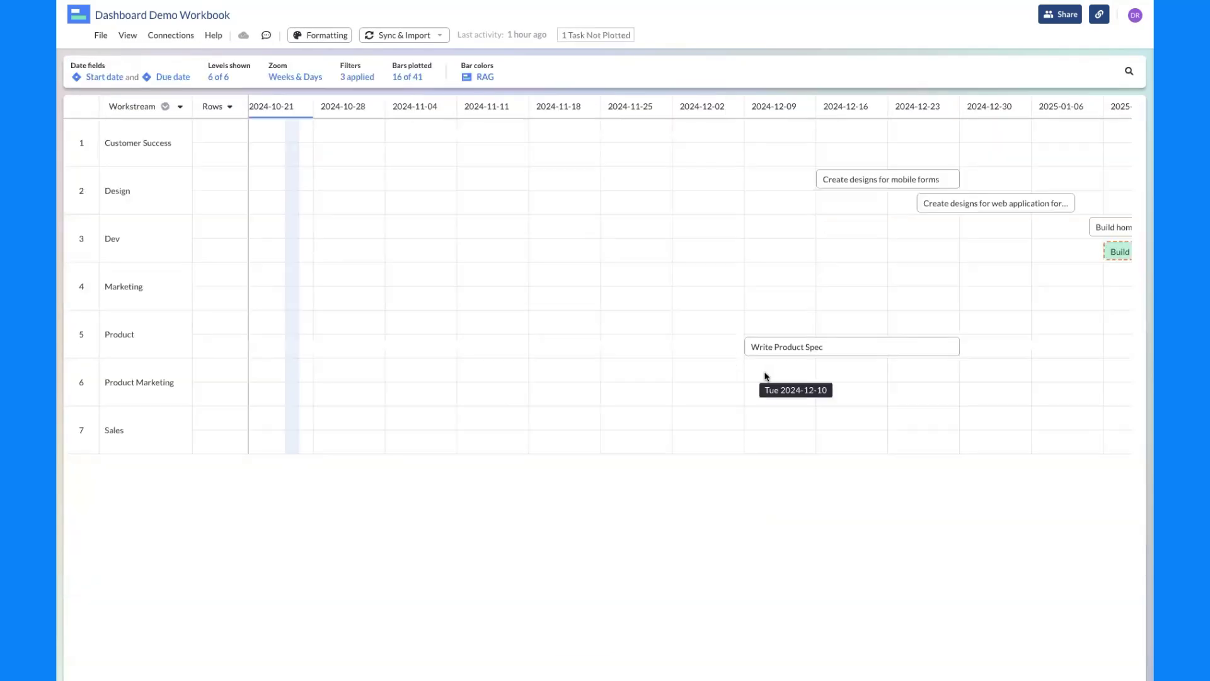
{"action": "scroll", "coordinate": [689, 376], "scroll_direction": "right", "scroll_amount": 10}
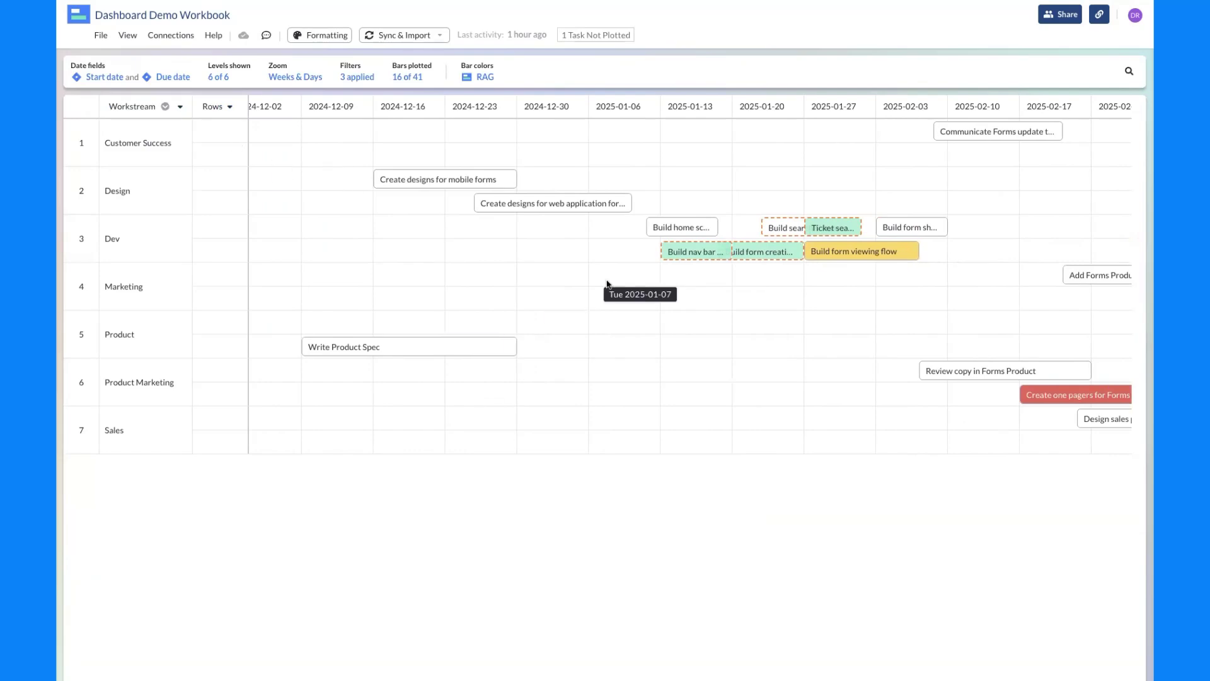
{"action": "scroll", "coordinate": [623, 285], "scroll_direction": "right", "scroll_amount": 5}
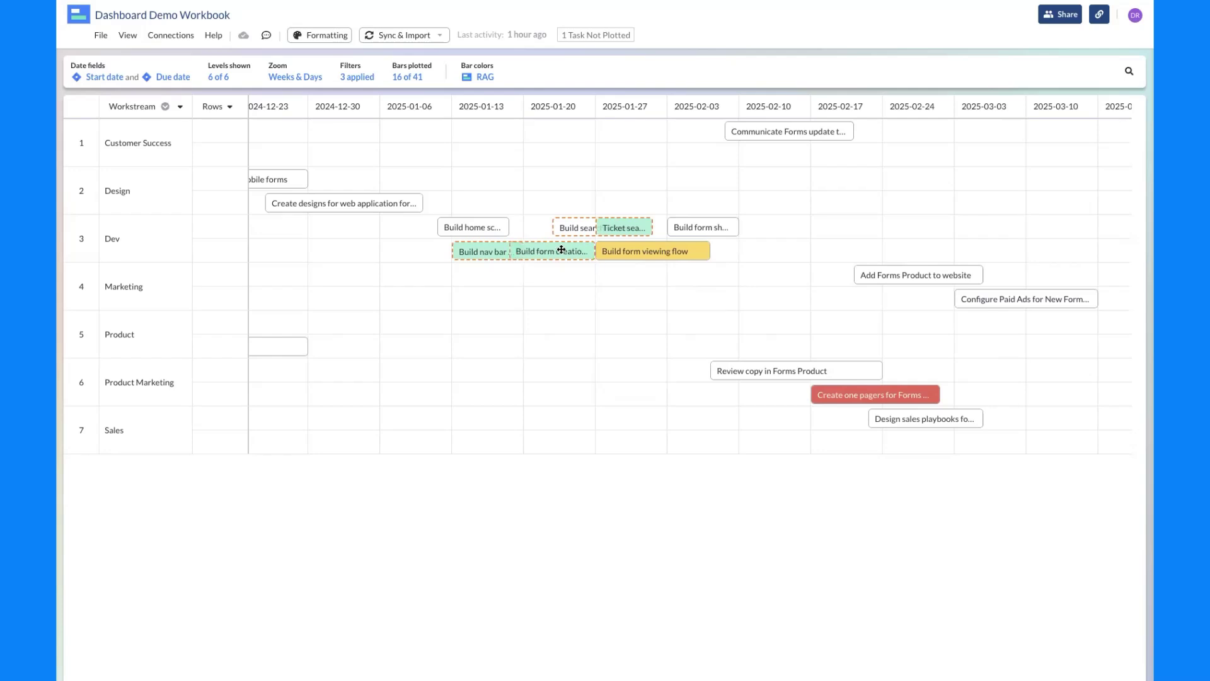
{"action": "scroll", "coordinate": [662, 306], "scroll_direction": "right", "scroll_amount": 5}
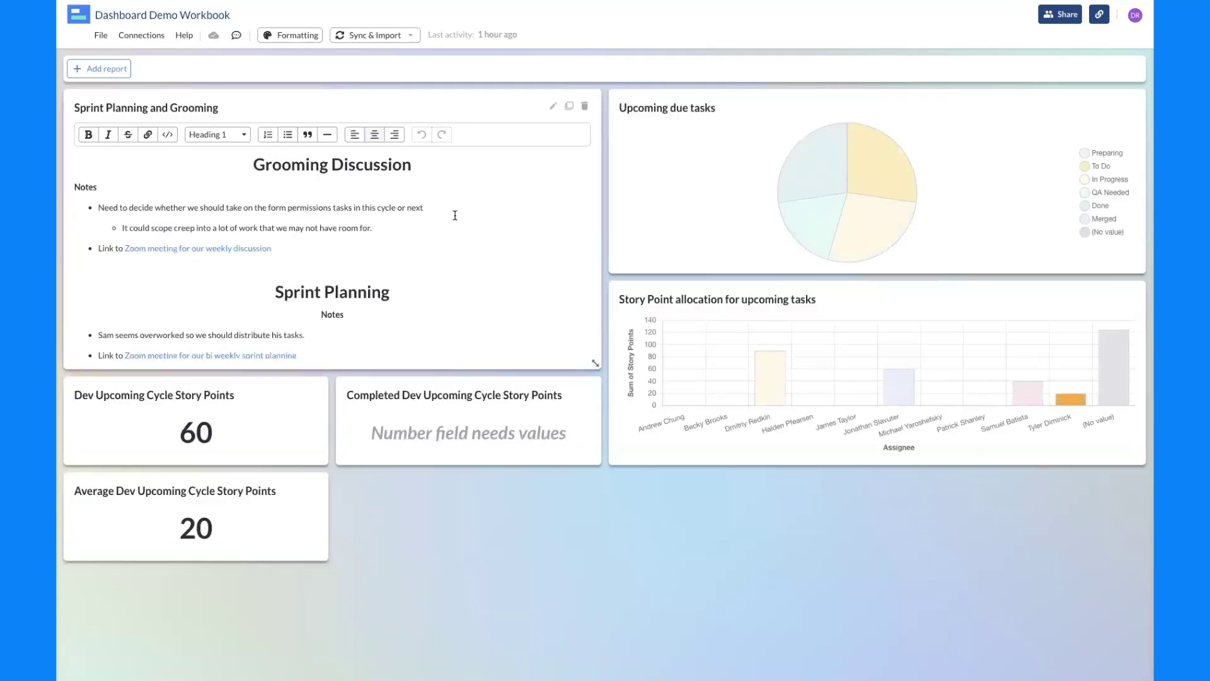
{"action": "scroll", "coordinate": [455, 213], "scroll_direction": "down", "scroll_amount": 1}
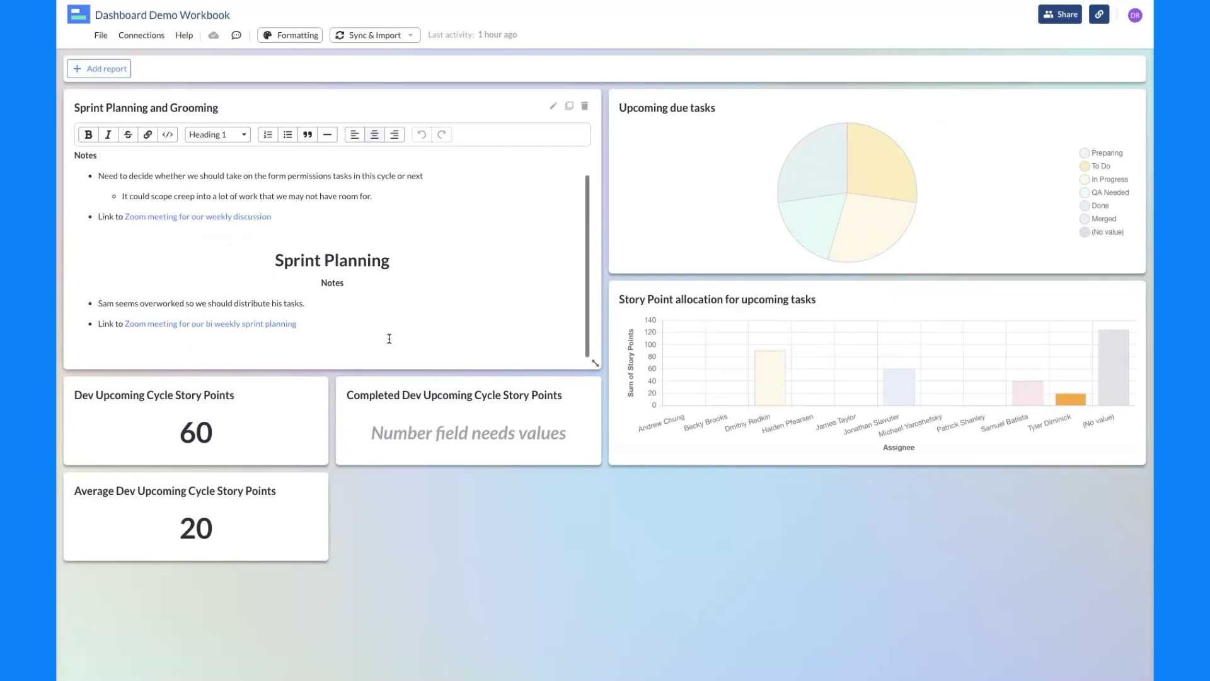
{"action": "scroll", "coordinate": [389, 338], "scroll_direction": "up", "scroll_amount": 1}
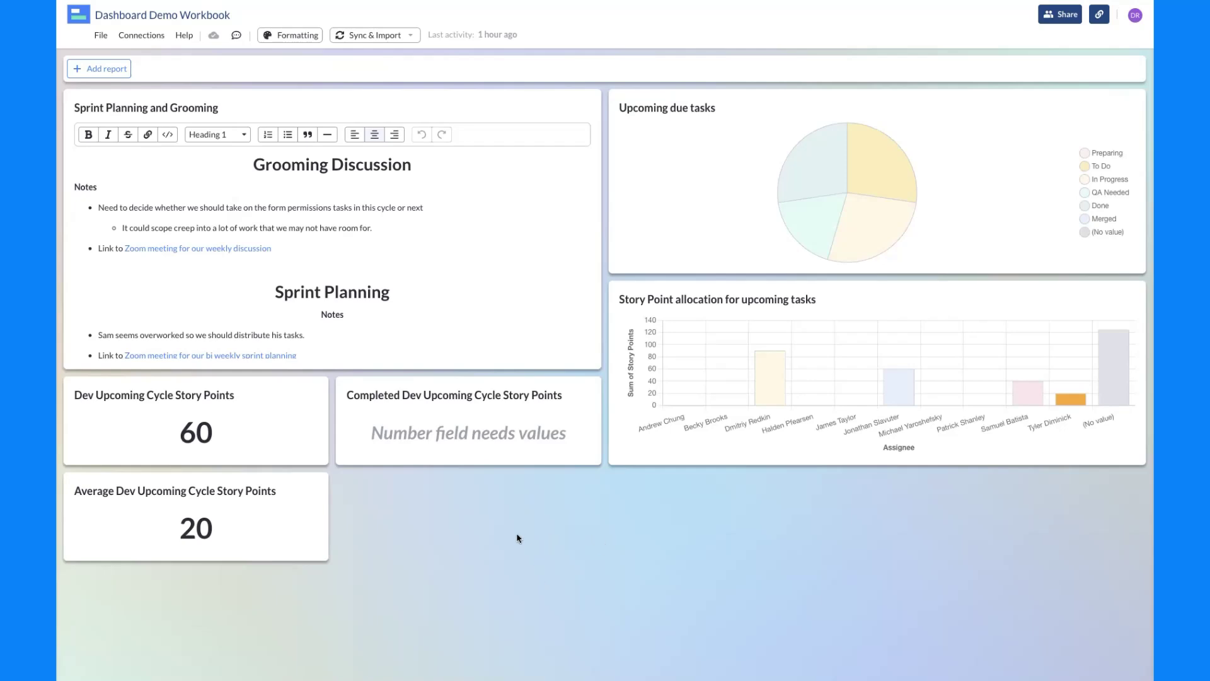
Inspect the Due date filter's period and time unit choices in the Dev Upcoming Cycle Story Points report, and return to the dashboard.
{"action": "mouse_move", "coordinate": [259, 441]}
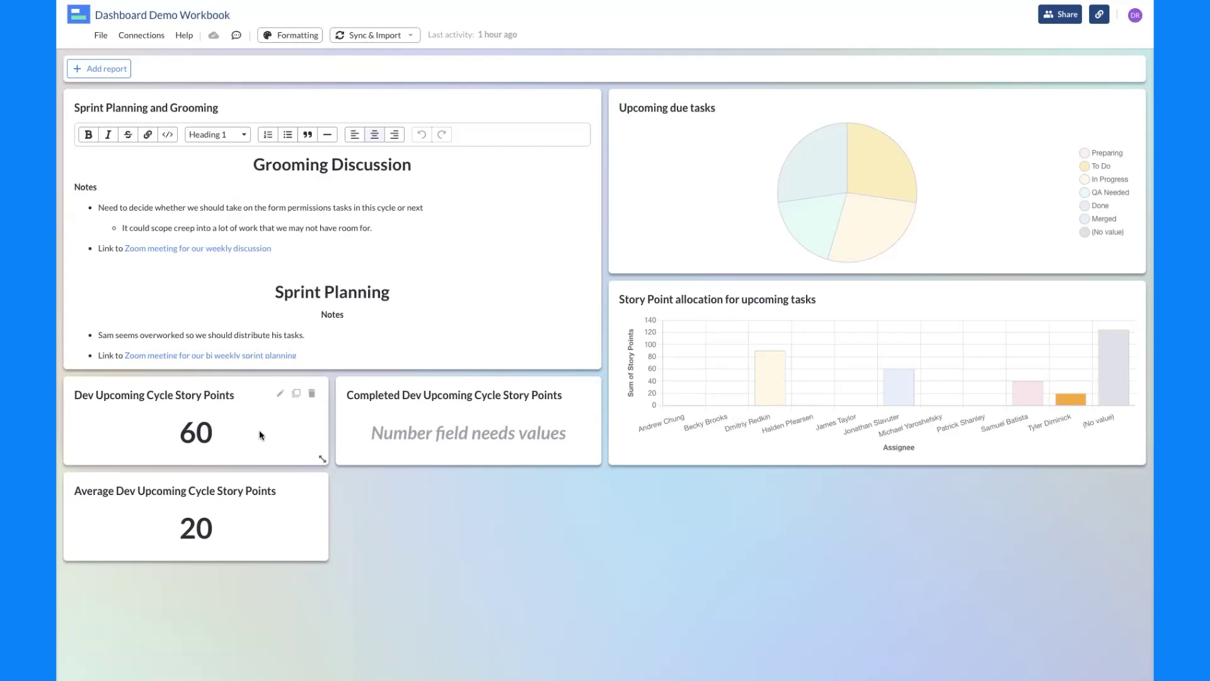
{"action": "left_click", "coordinate": [280, 394]}
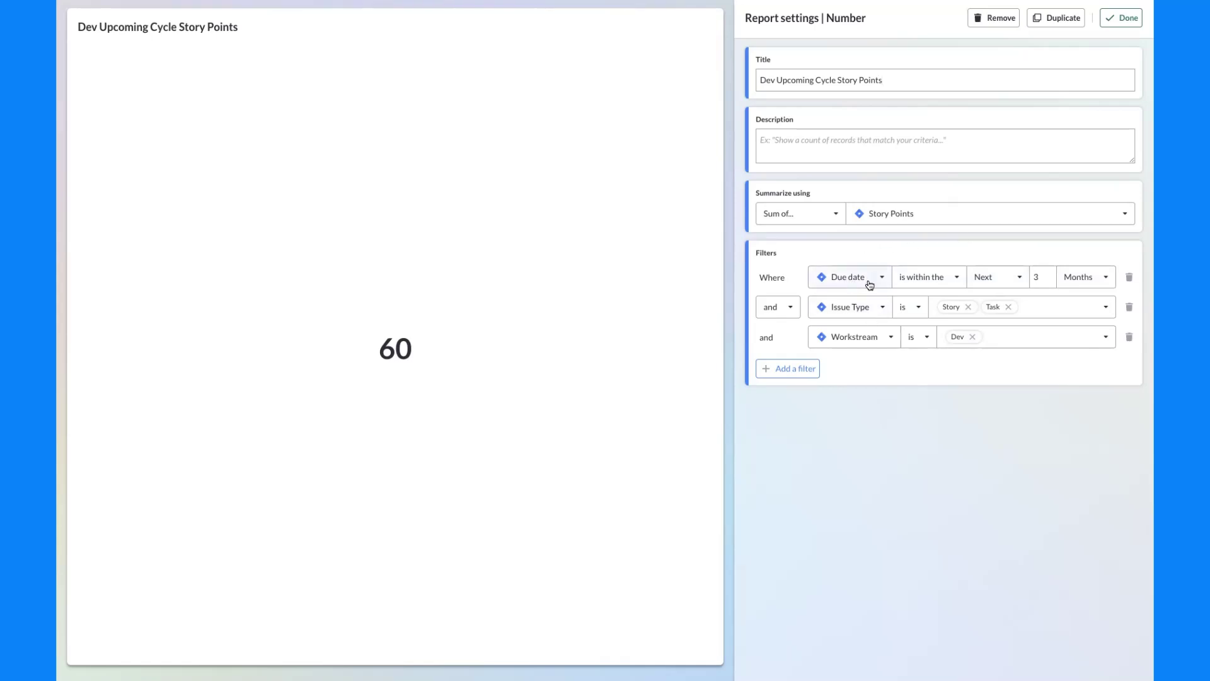
{"action": "left_click", "coordinate": [1007, 278]}
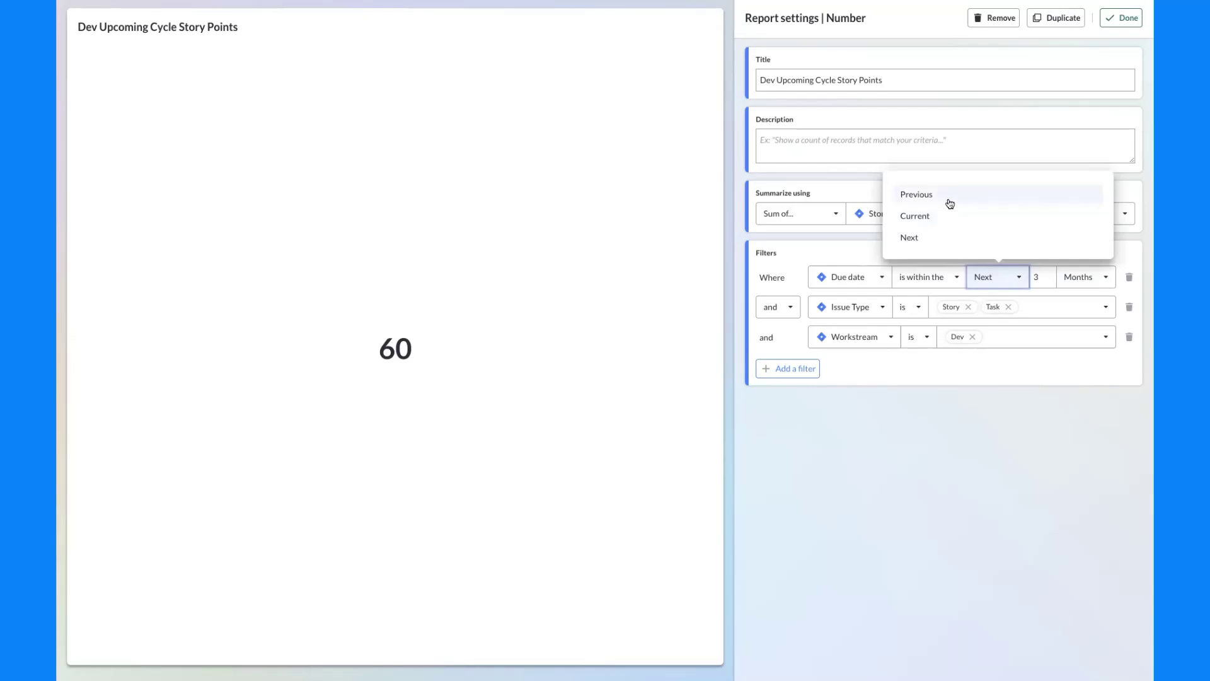
{"action": "left_click", "coordinate": [845, 243]}
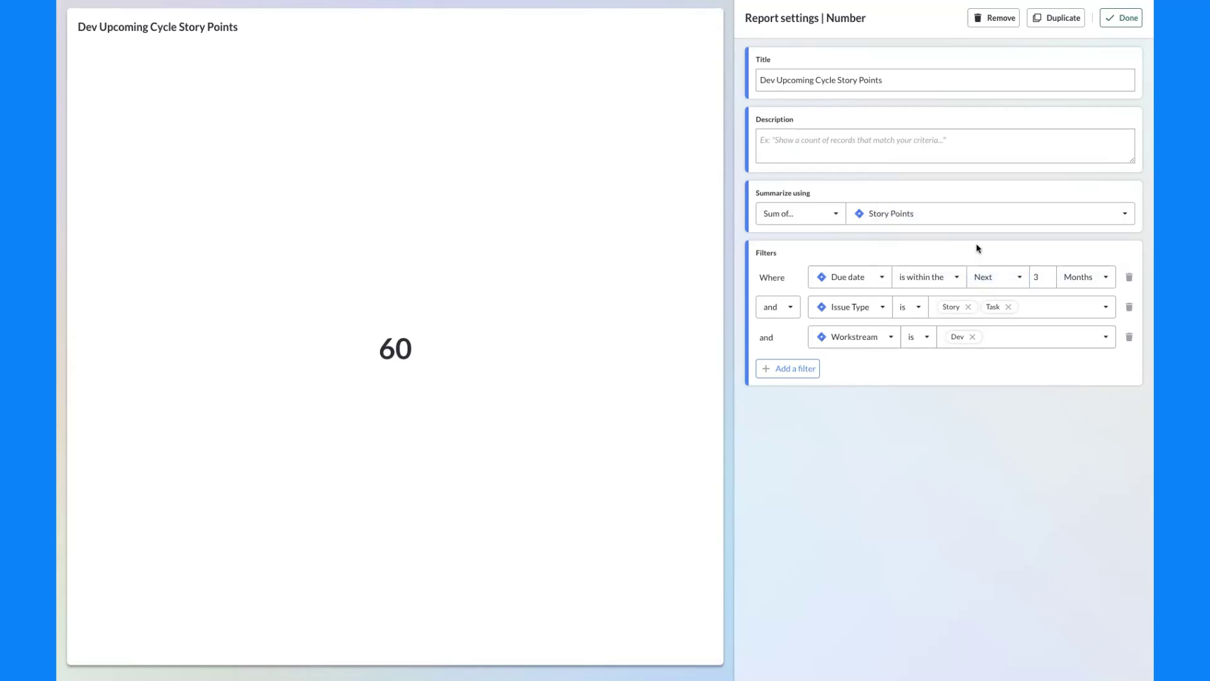
{"action": "left_click", "coordinate": [1089, 279]}
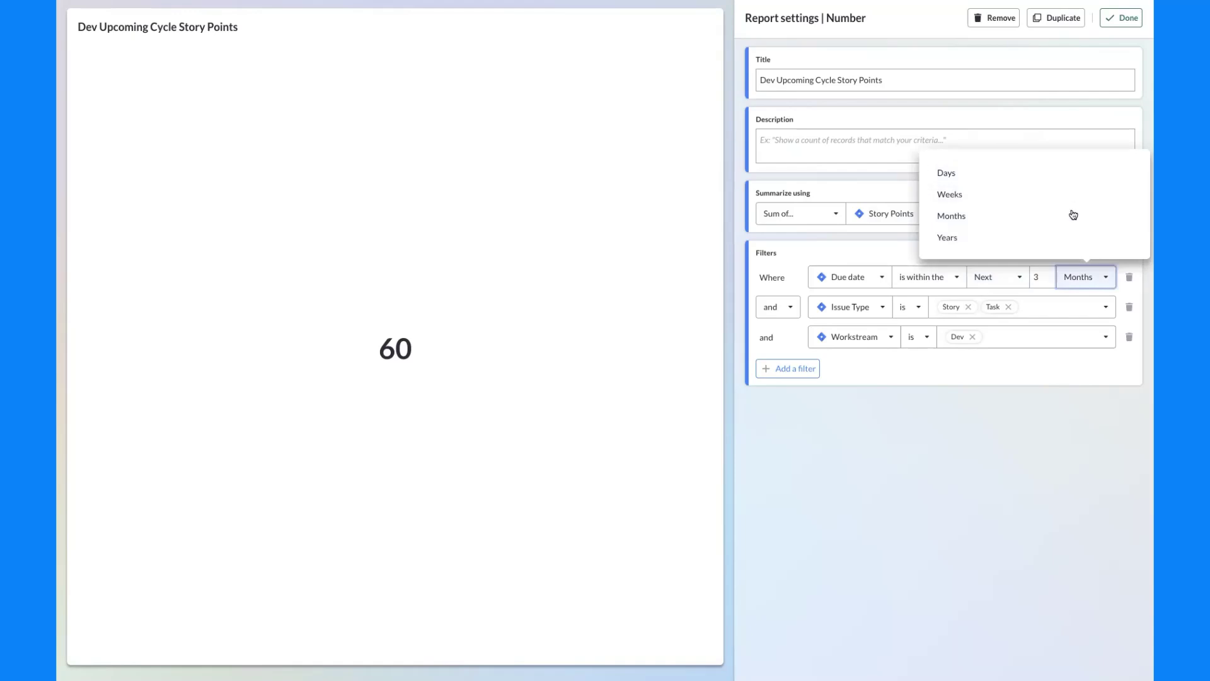
{"action": "left_click", "coordinate": [899, 247]}
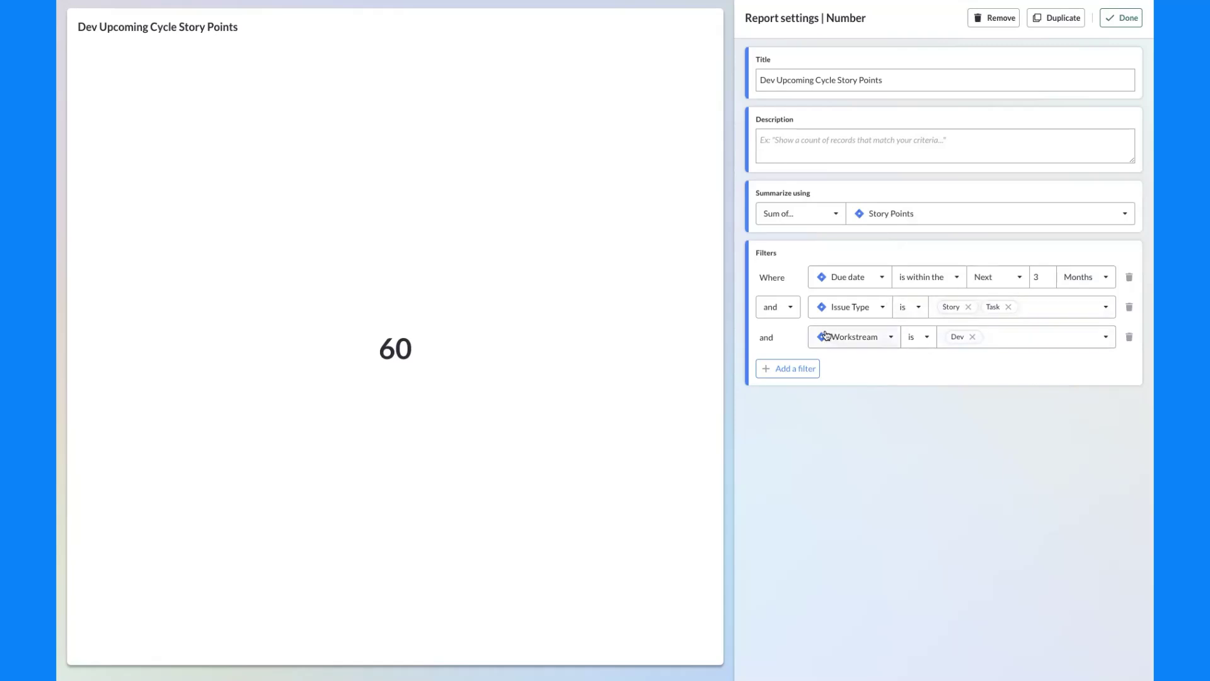
{"action": "left_click", "coordinate": [1132, 27]}
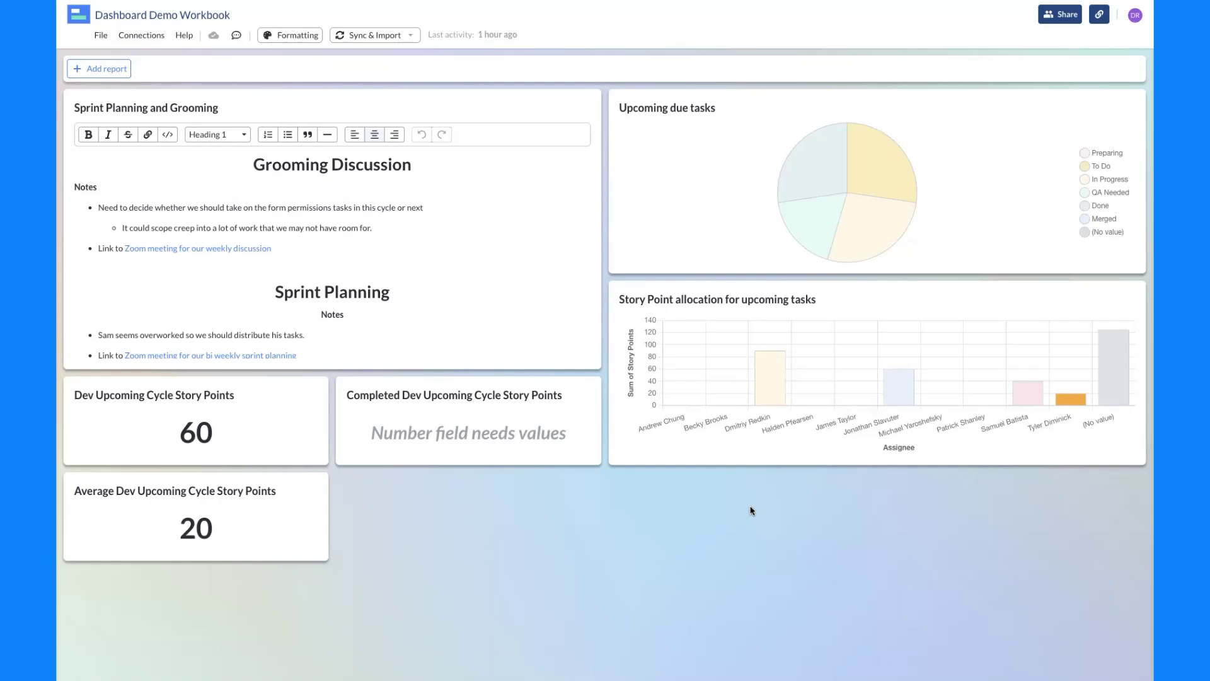
Review the access levels available for a collaborator in the Workbook Access settings without changing them.
{"action": "left_click", "coordinate": [1051, 17]}
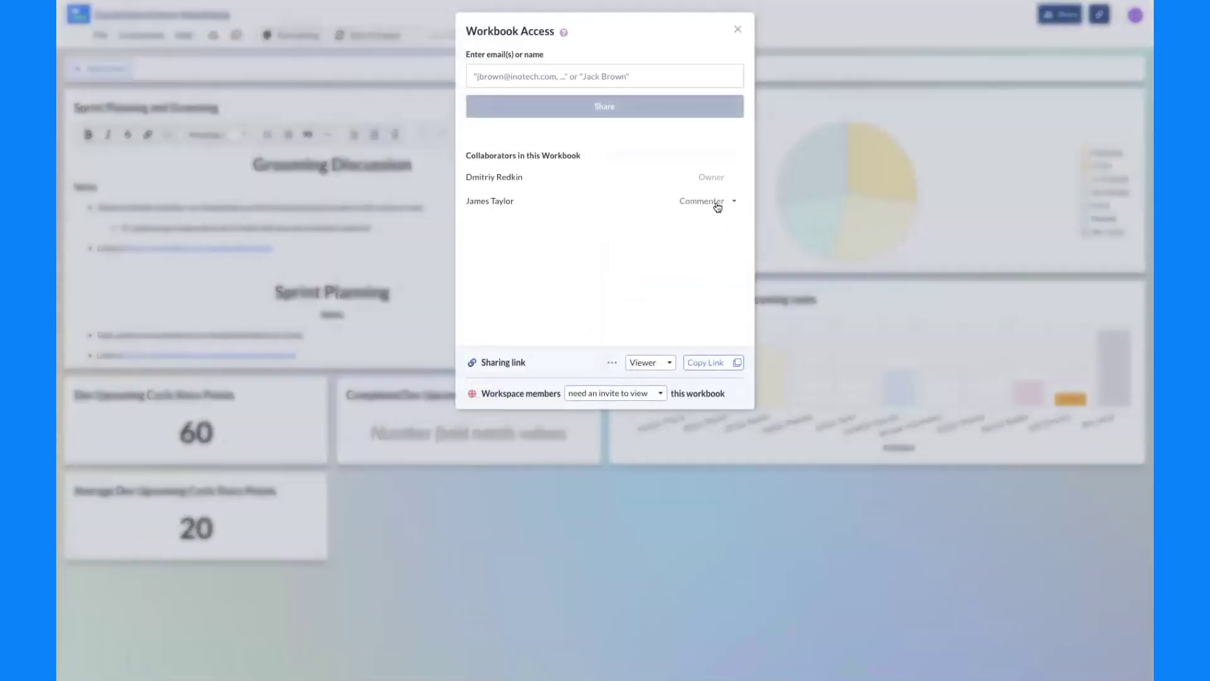
{"action": "left_click", "coordinate": [713, 202]}
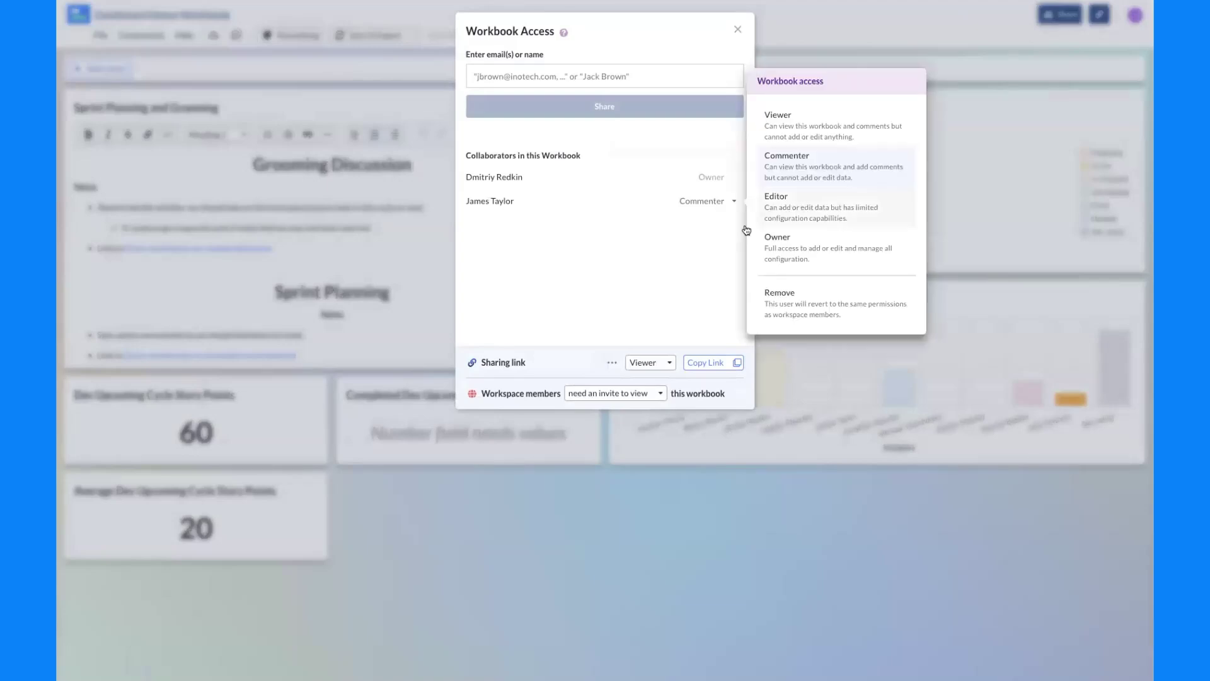
{"action": "left_click", "coordinate": [724, 238]}
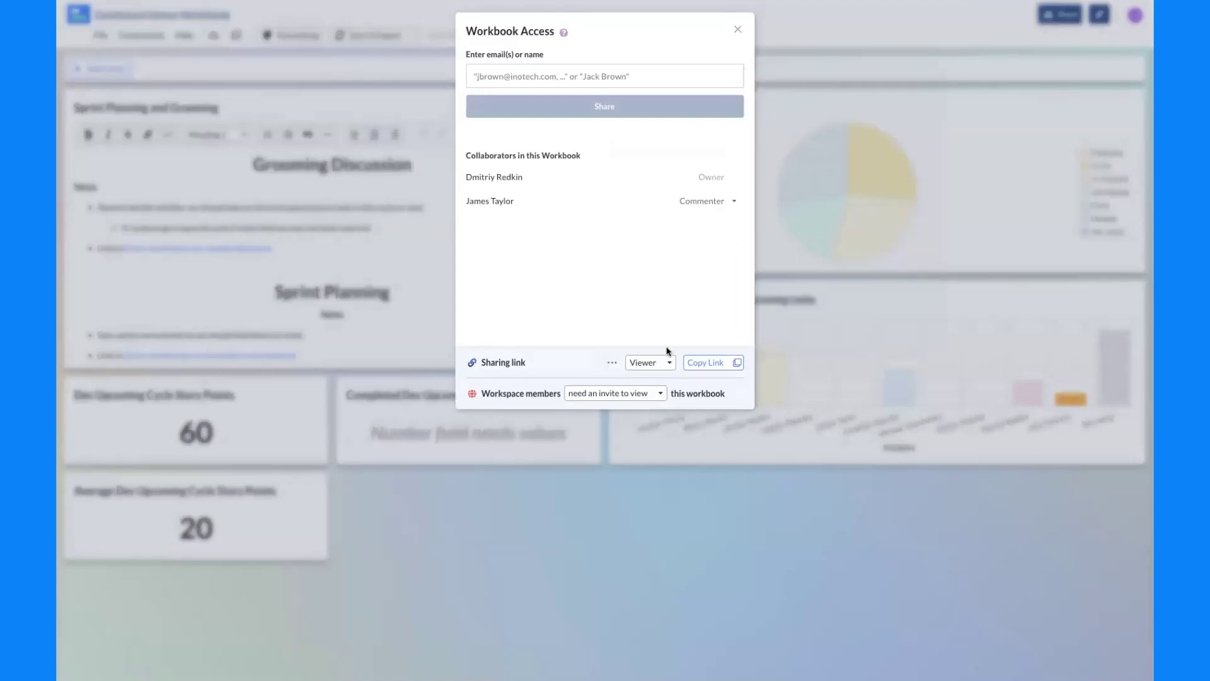
{"action": "left_click", "coordinate": [738, 35]}
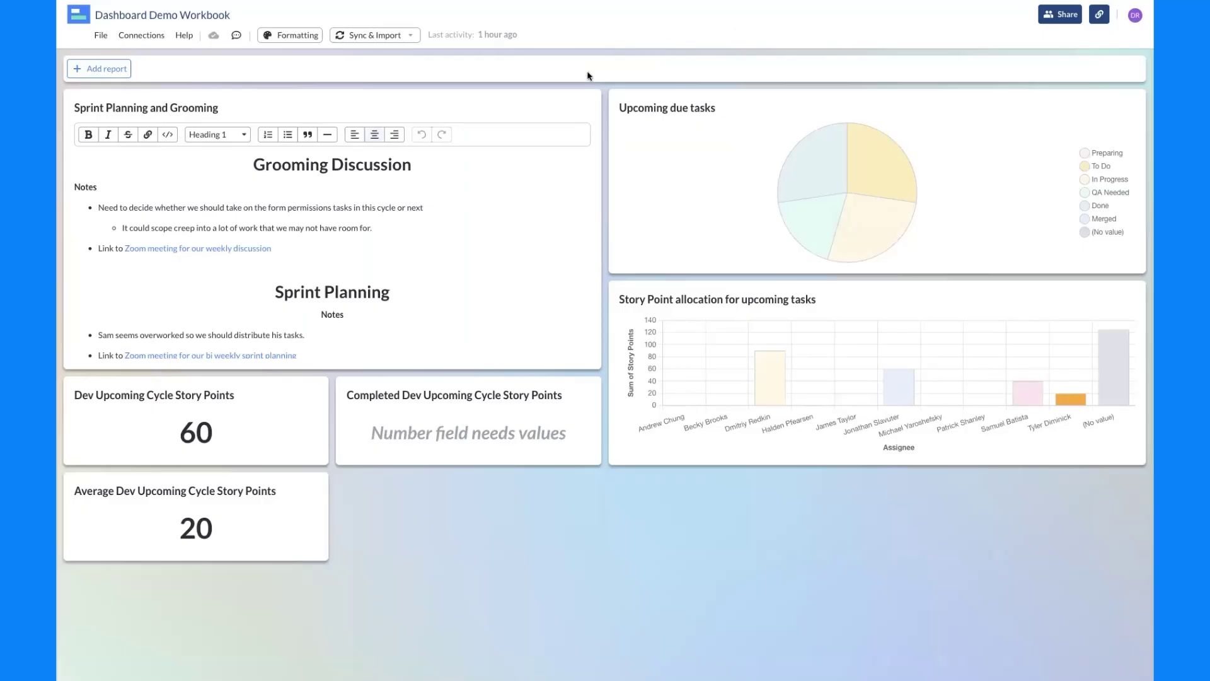
Start exporting the view, preview the dashboard as a viewer instead, and return without exporting.
{"action": "left_click", "coordinate": [102, 37]}
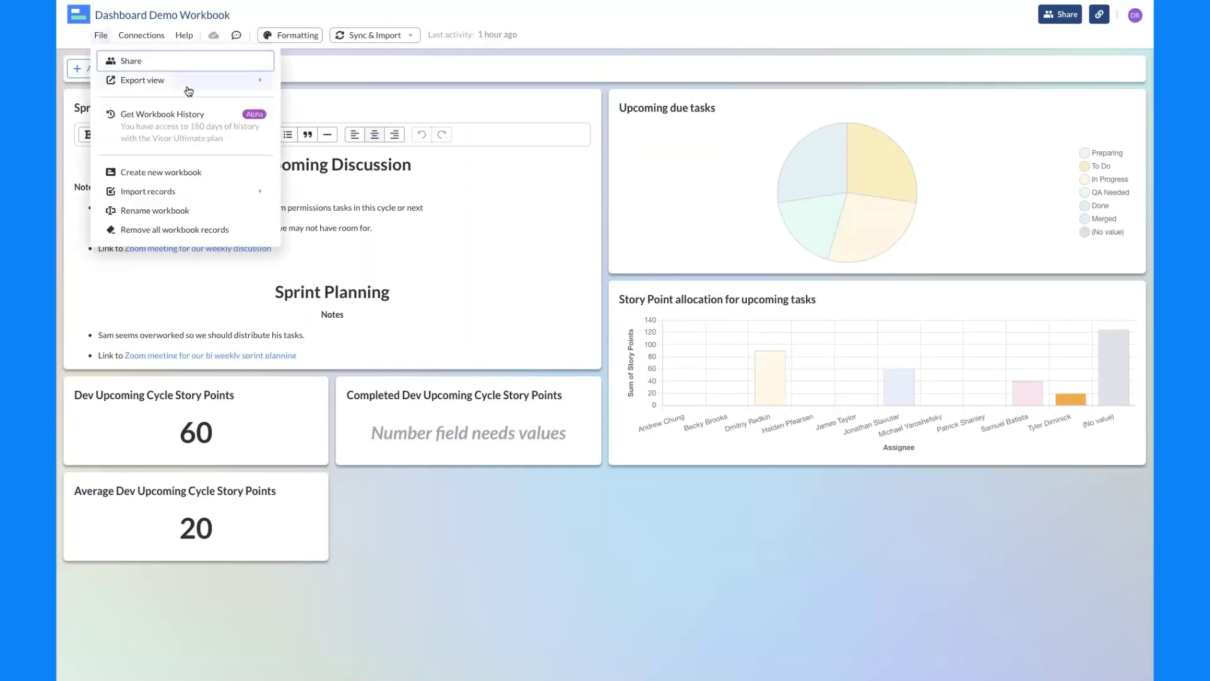
{"action": "mouse_move", "coordinate": [186, 89]}
{"action": "left_click", "coordinate": [319, 101]}
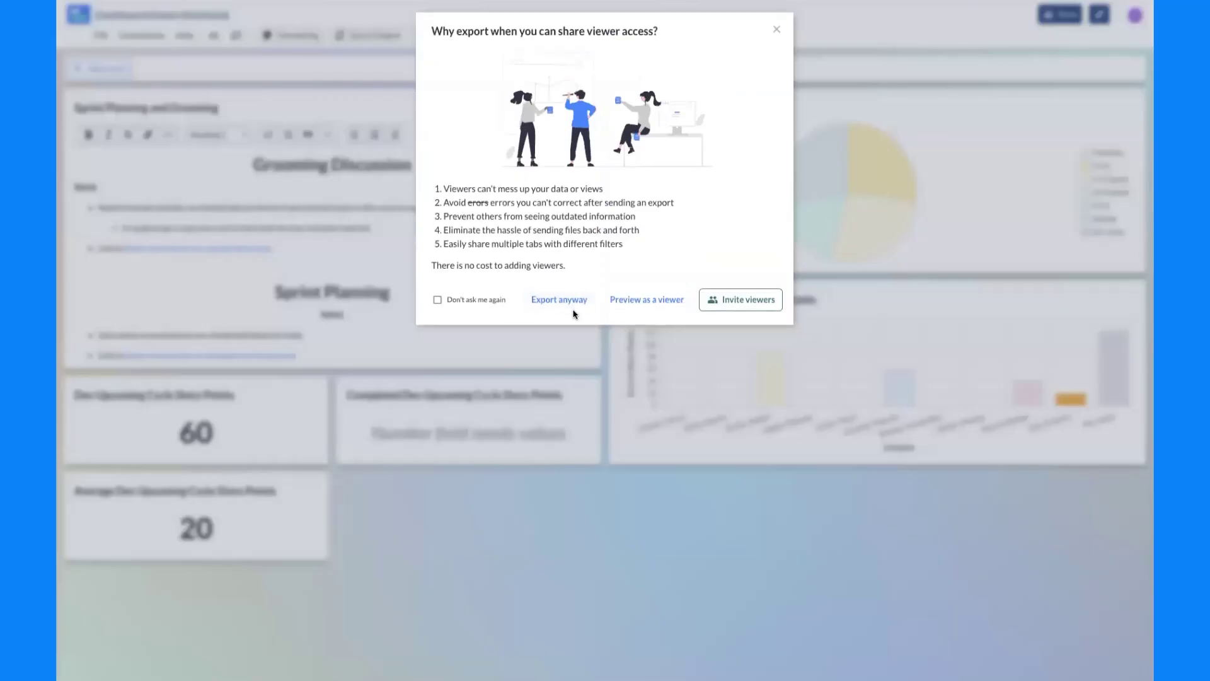
{"action": "left_click", "coordinate": [649, 306]}
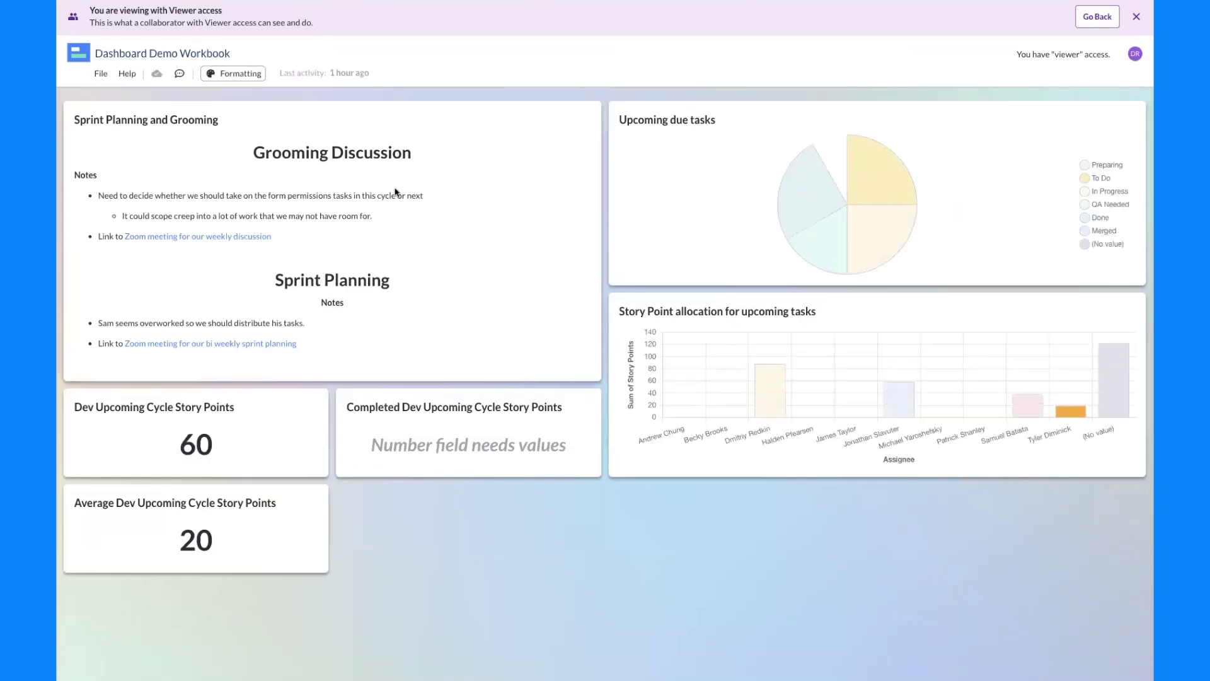
{"action": "mouse_move", "coordinate": [814, 183]}
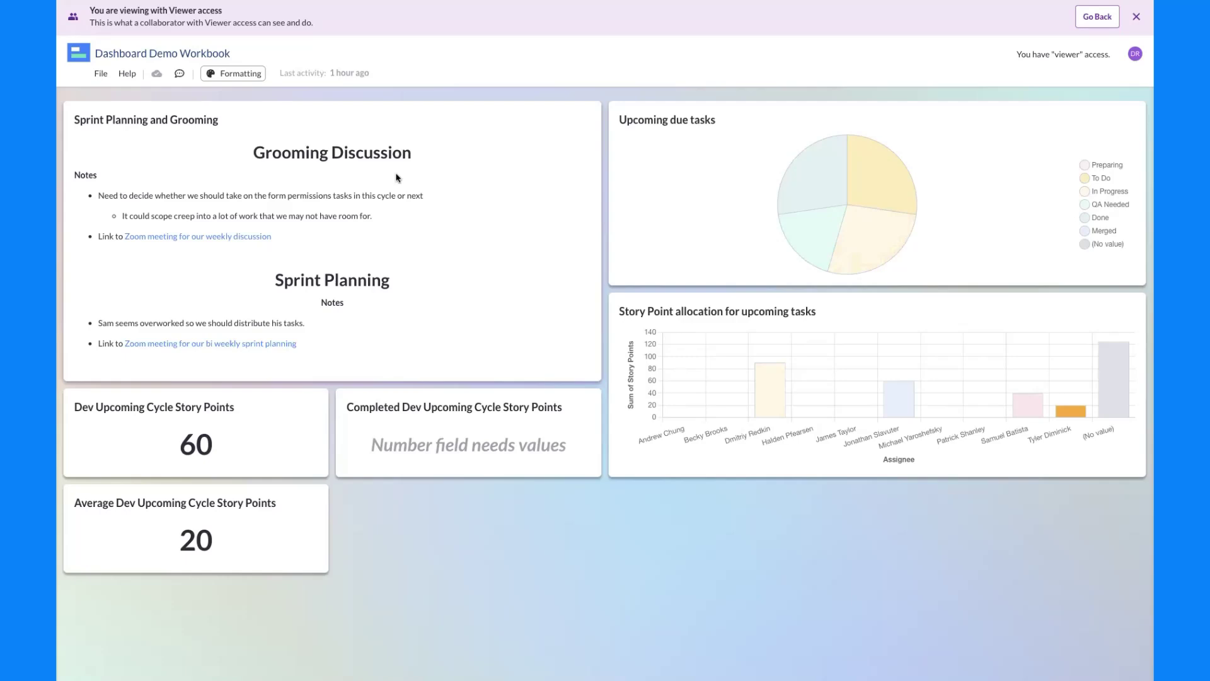
{"action": "scroll", "coordinate": [377, 244], "scroll_direction": "down", "scroll_amount": 1}
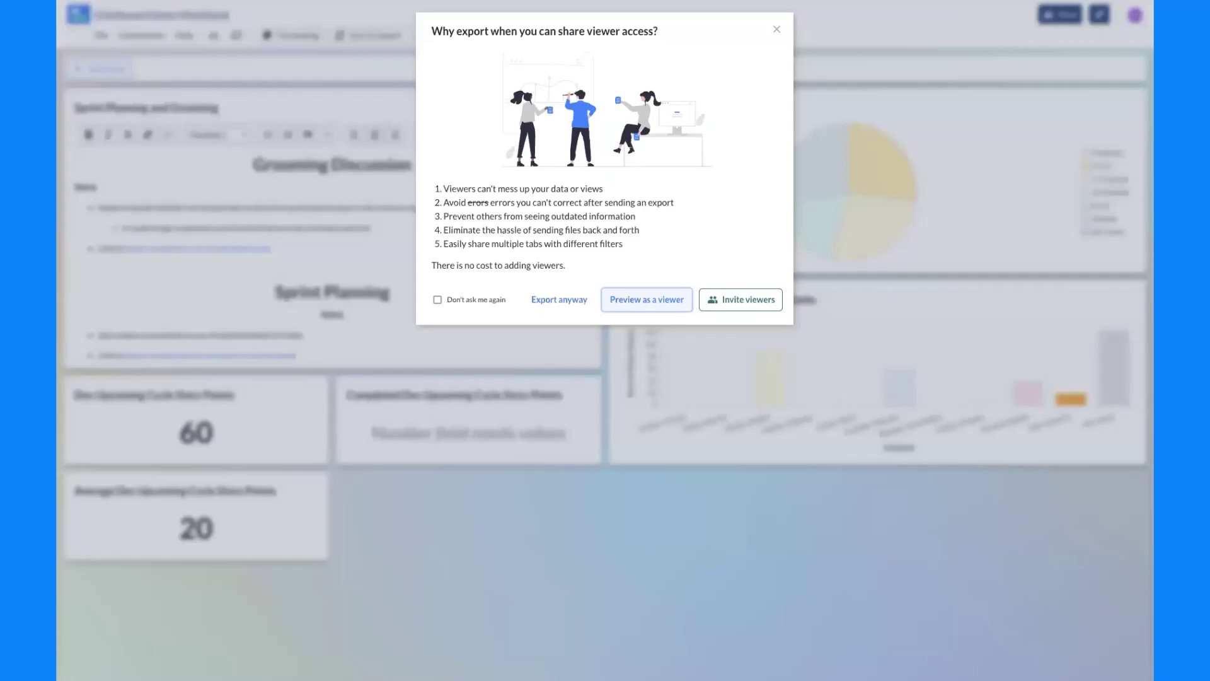
{"action": "left_click", "coordinate": [778, 29]}
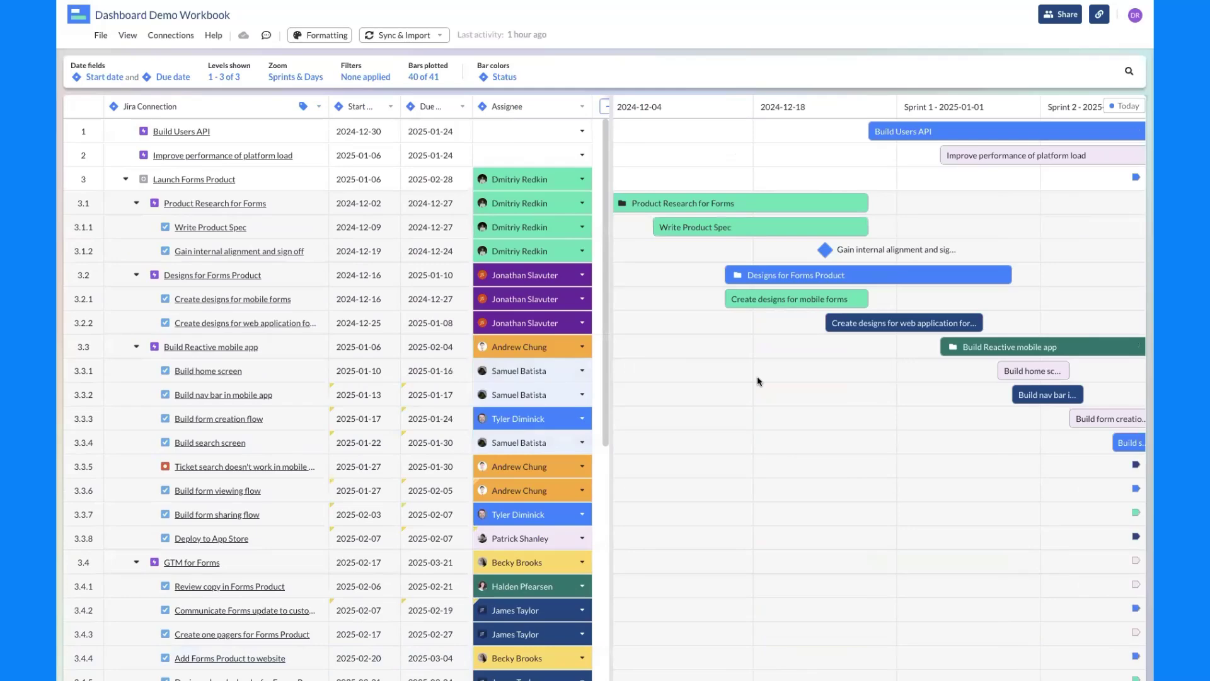
Look over the Jira timeline, the workstream timeline filtered by Display As, and the main dashboard's Forms project reports.
{"action": "scroll", "coordinate": [759, 381], "scroll_direction": "right", "scroll_amount": 3}
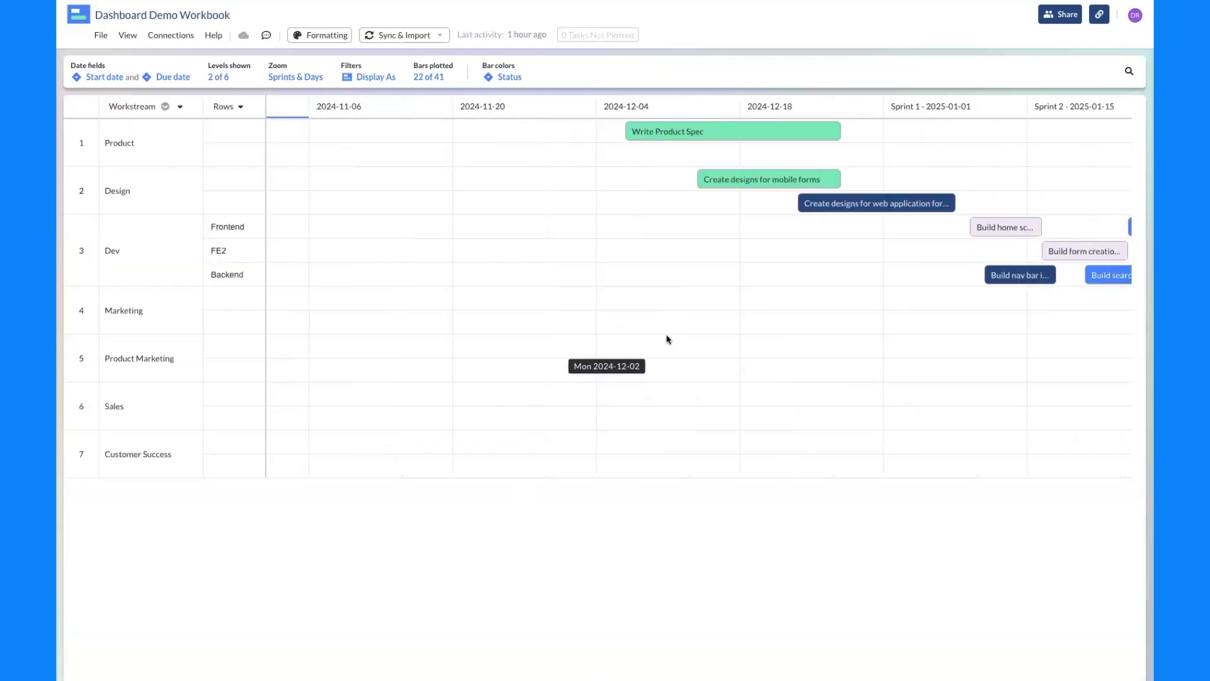
{"action": "scroll", "coordinate": [667, 339], "scroll_direction": "right", "scroll_amount": 8}
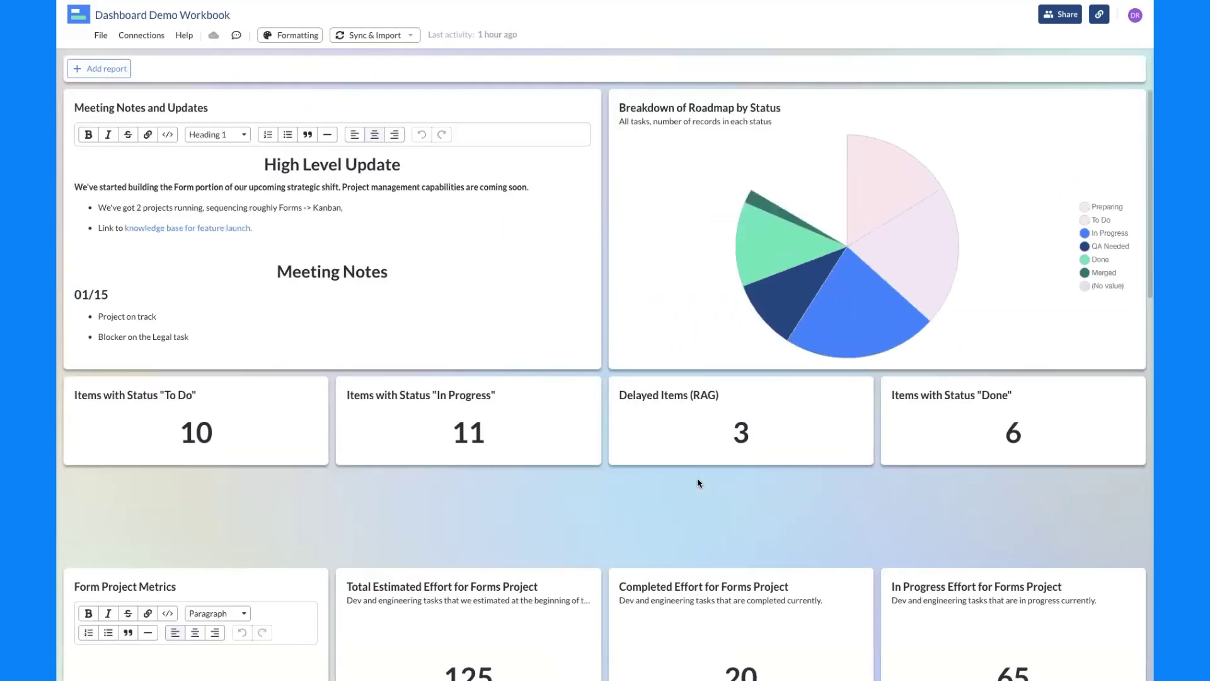
{"action": "scroll", "coordinate": [697, 479], "scroll_direction": "down", "scroll_amount": 3}
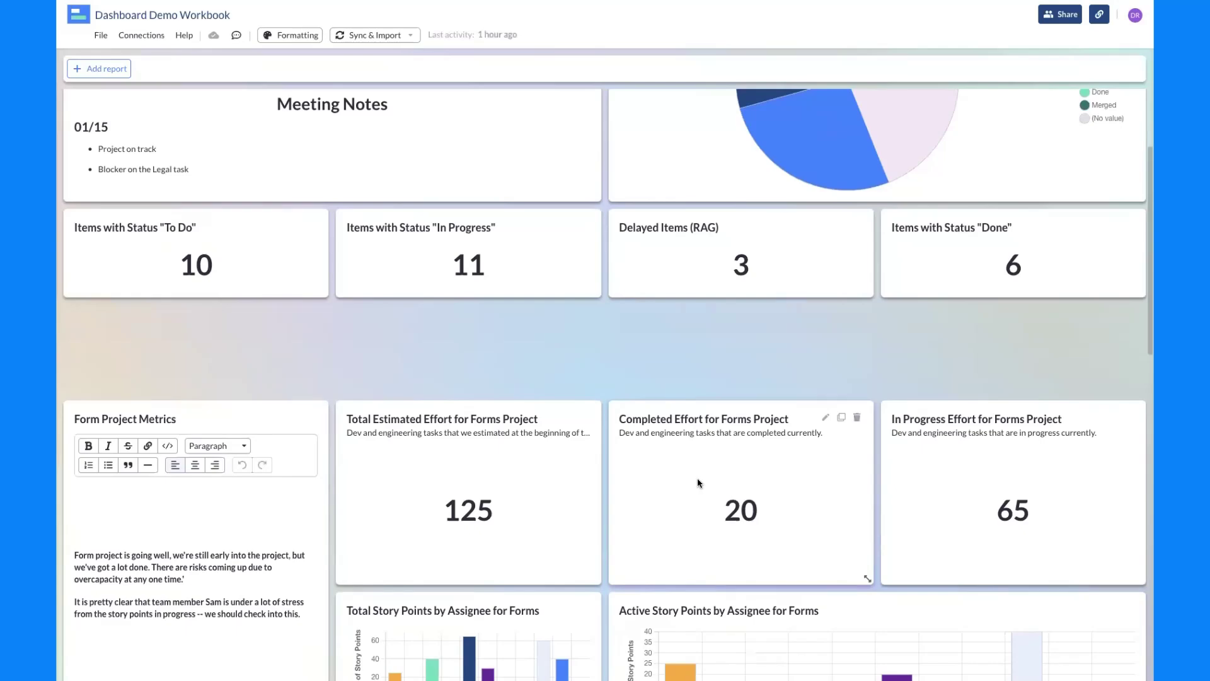
{"action": "scroll", "coordinate": [698, 483], "scroll_direction": "down", "scroll_amount": 6}
{"action": "scroll", "coordinate": [698, 483], "scroll_direction": "up", "scroll_amount": 1}
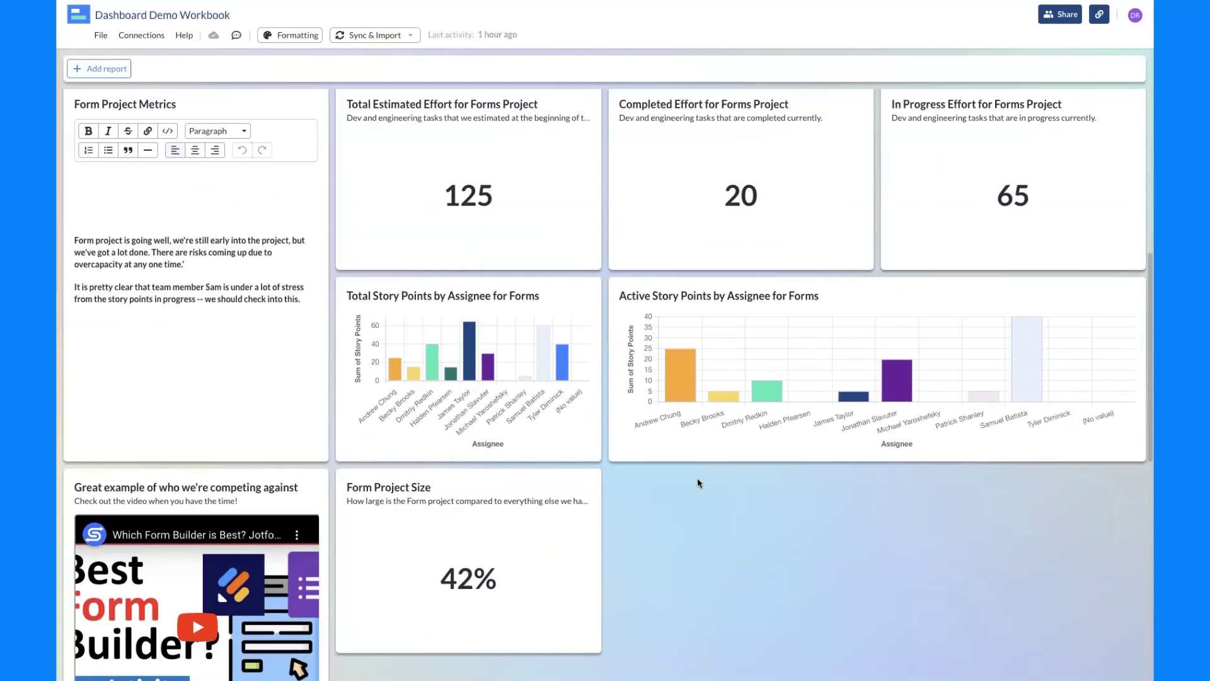
{"action": "scroll", "coordinate": [697, 478], "scroll_direction": "up", "scroll_amount": 1}
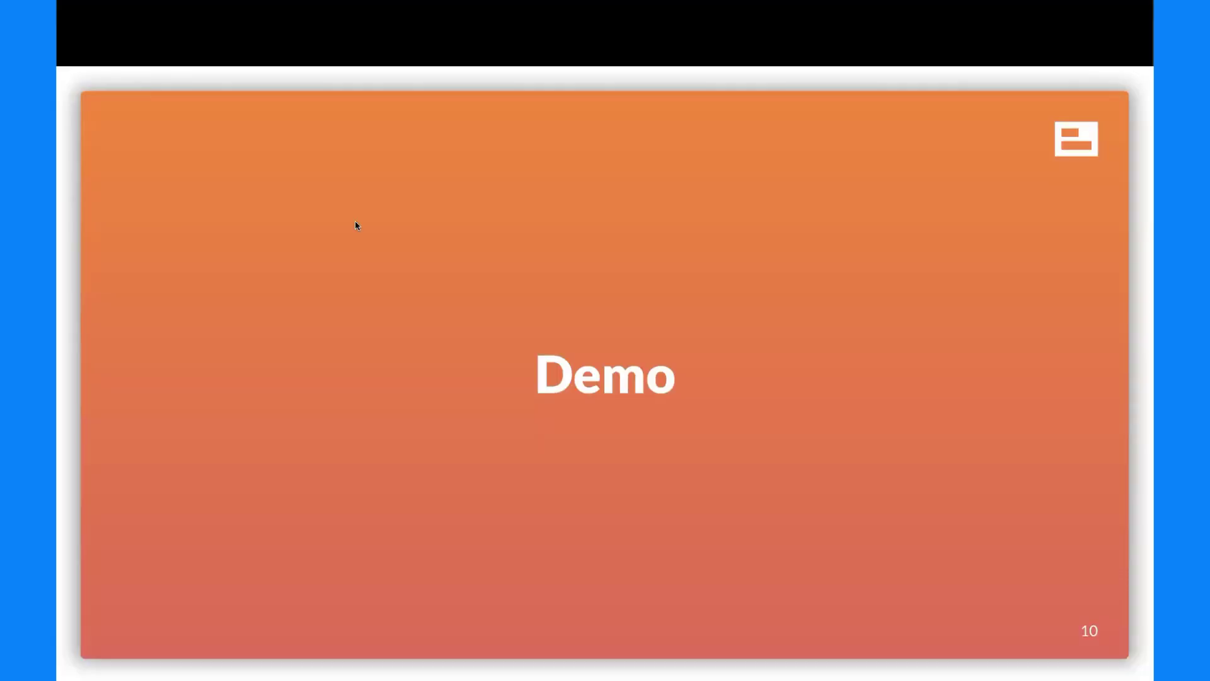
{"action": "key", "text": "Right"}
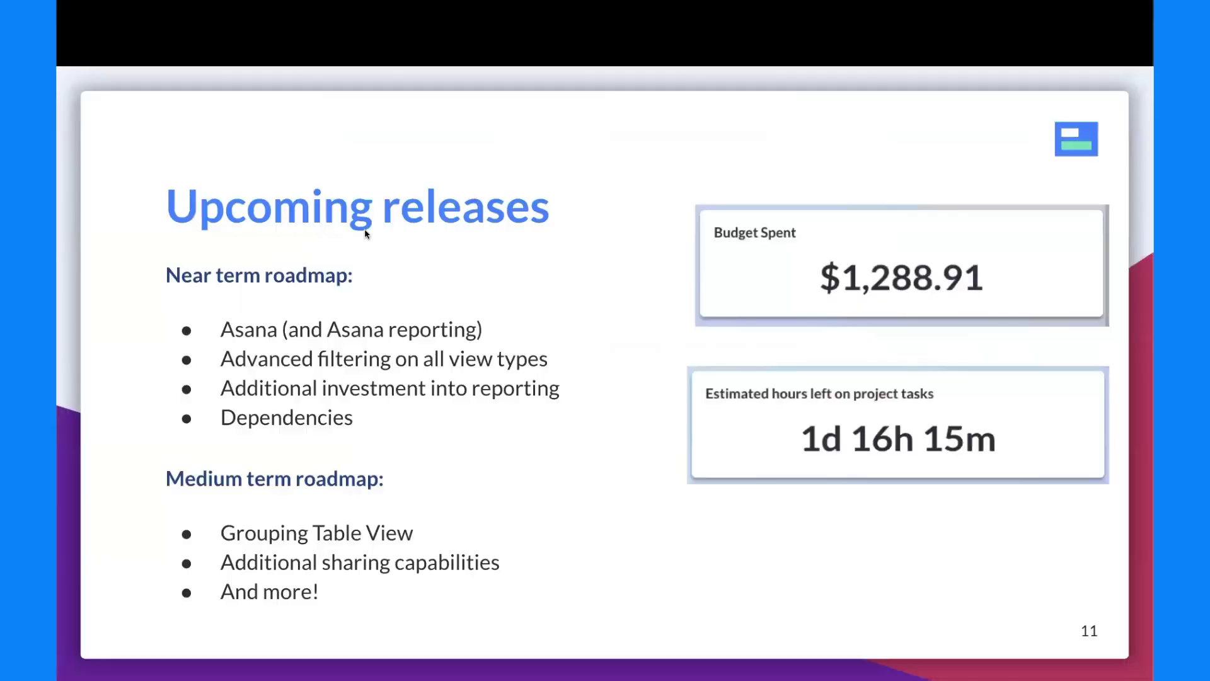
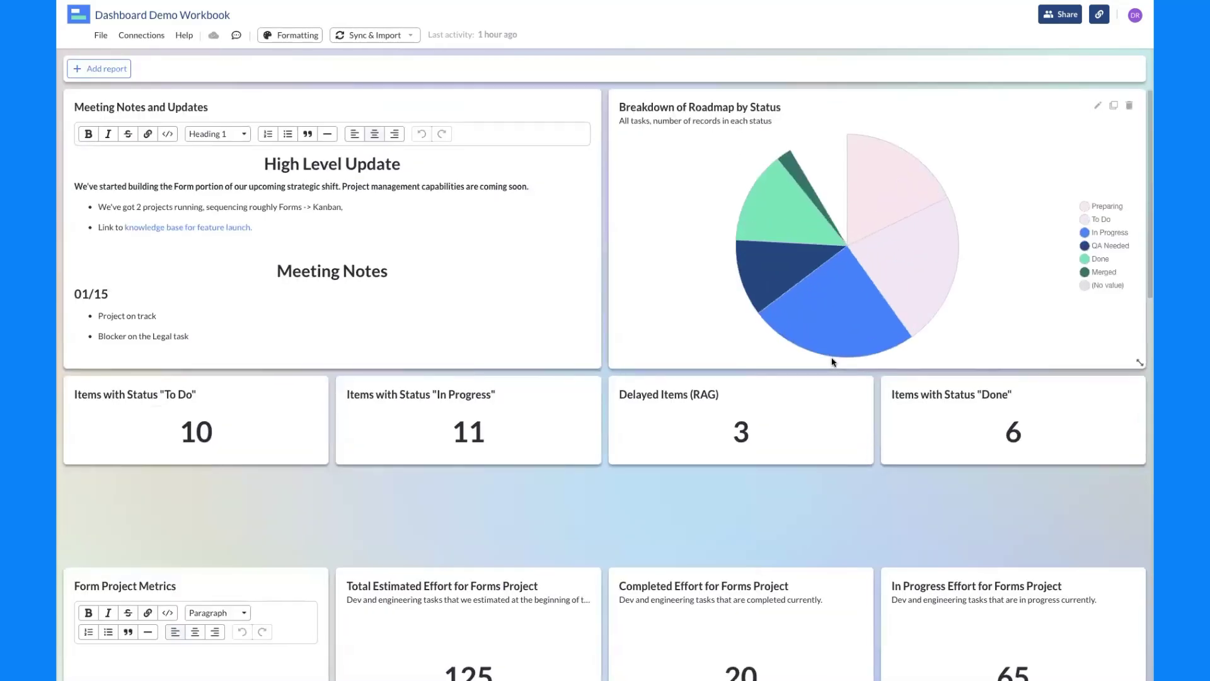
Review the Total Story Points by Assignee for Forms report settings, and look over the columns of the Jira table.
{"action": "scroll", "coordinate": [832, 362], "scroll_direction": "down", "scroll_amount": 5}
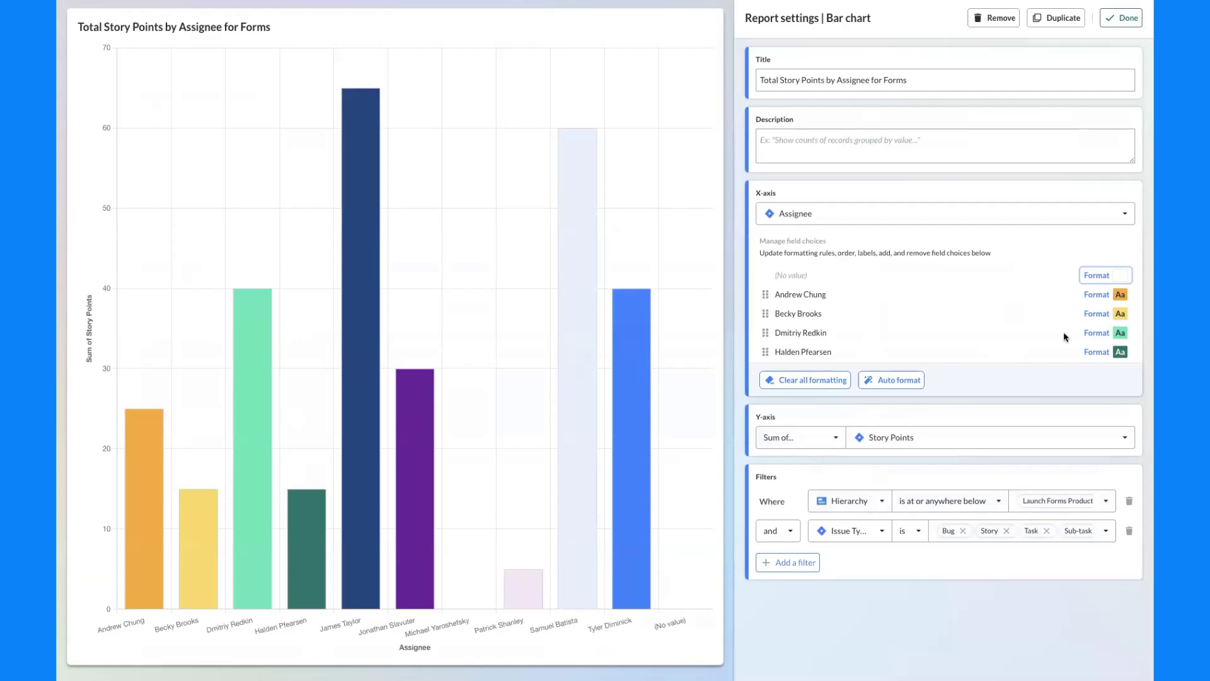
{"action": "left_click", "coordinate": [1121, 19]}
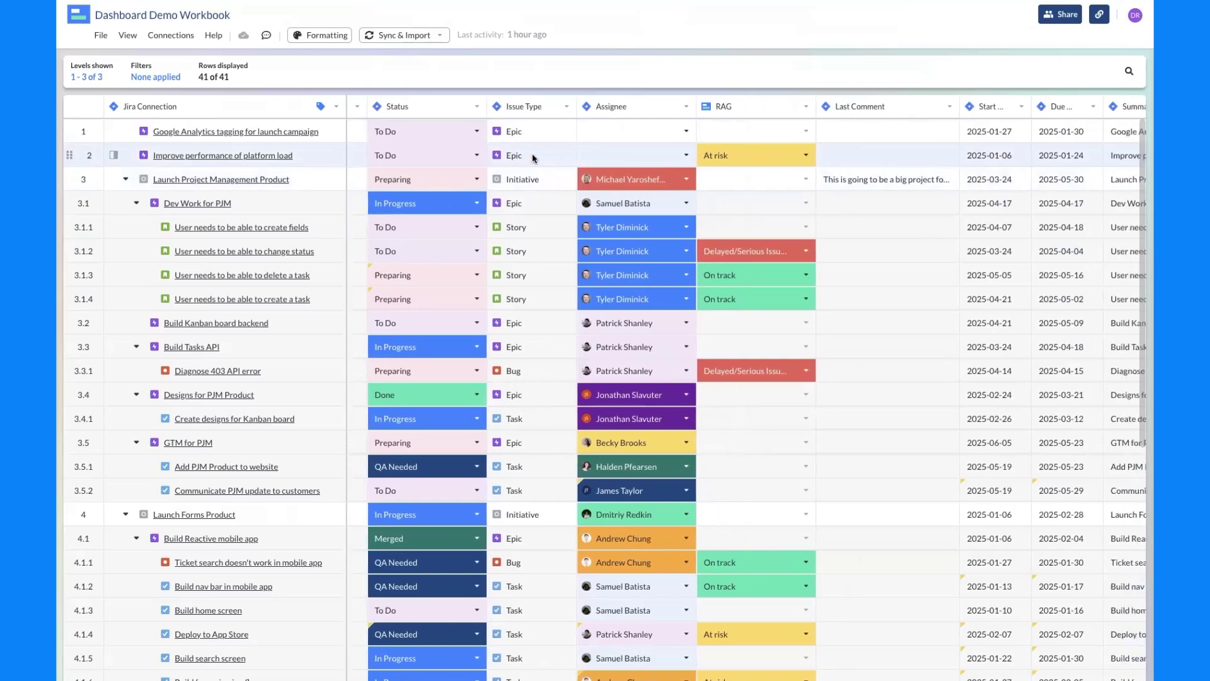
{"action": "scroll", "coordinate": [532, 158], "scroll_direction": "right", "scroll_amount": 10}
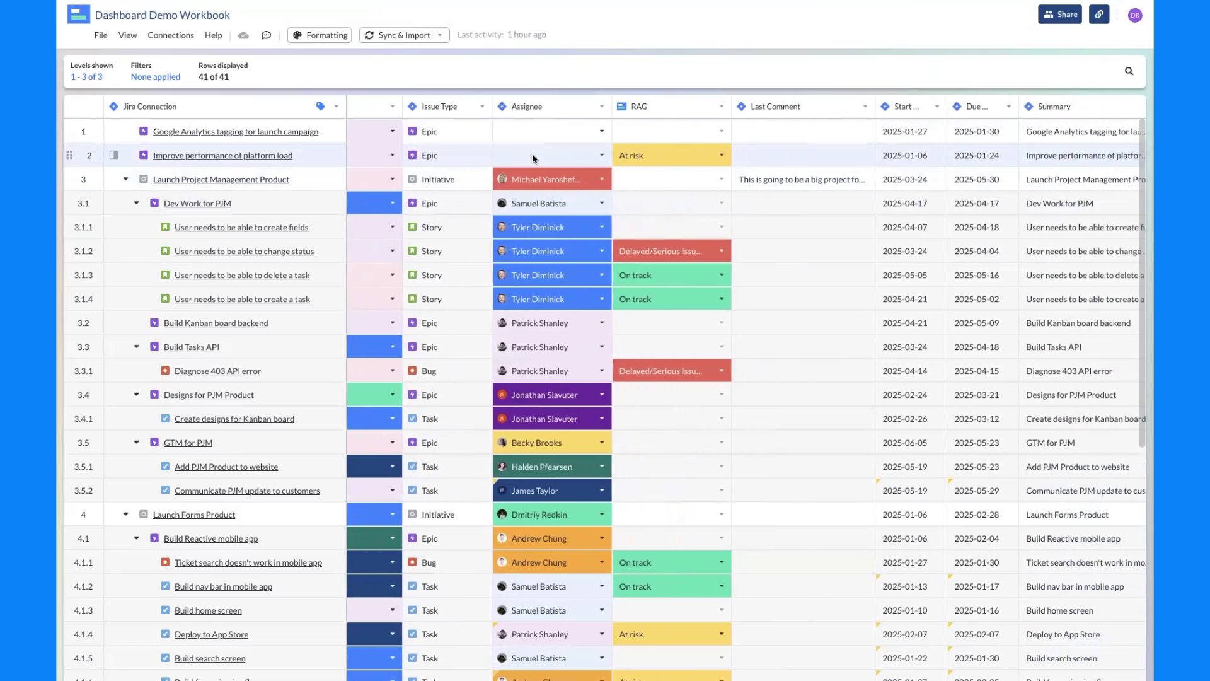
{"action": "scroll", "coordinate": [532, 157], "scroll_direction": "right", "scroll_amount": 10}
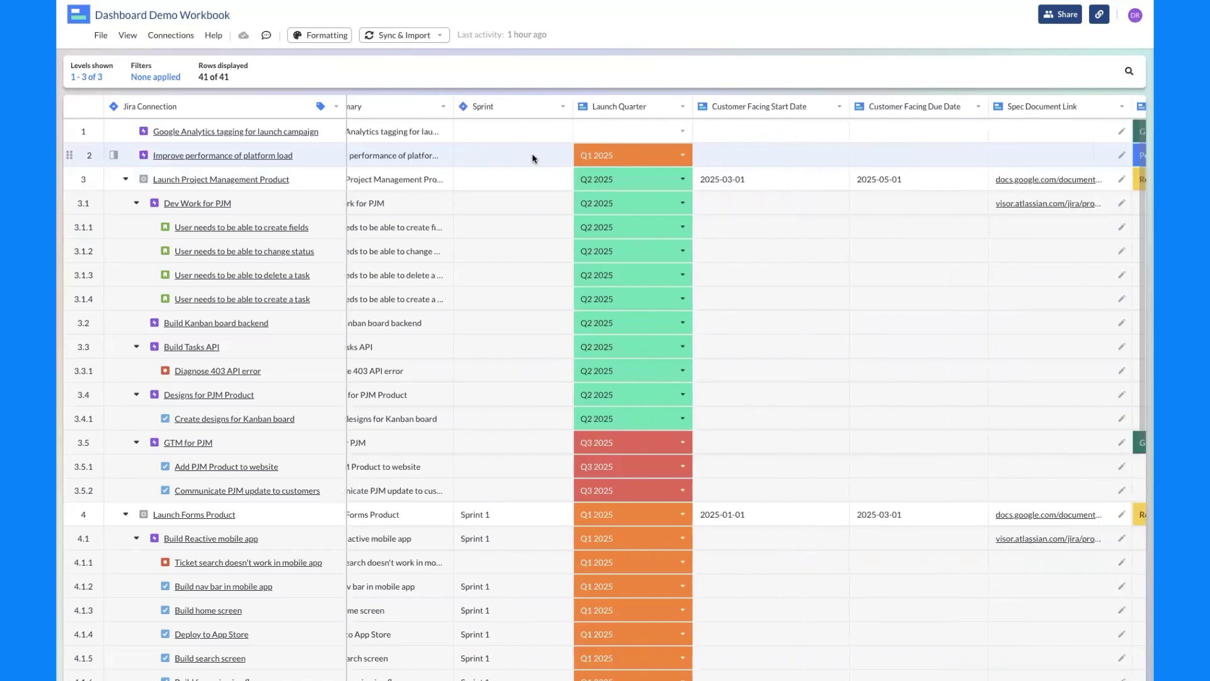
{"action": "scroll", "coordinate": [533, 158], "scroll_direction": "right", "scroll_amount": 5}
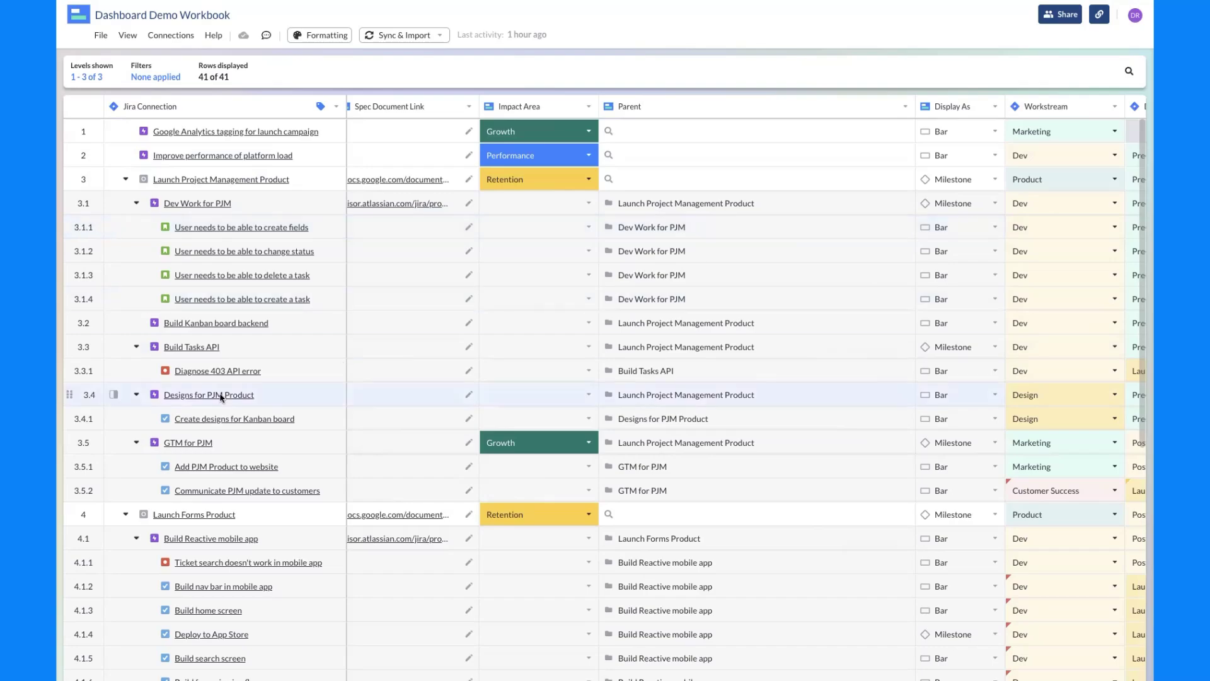
Add a new record at the end of the Jira table as a draft Jira issue named "Non-syncing record".
{"action": "scroll", "coordinate": [217, 395], "scroll_direction": "down", "scroll_amount": 8}
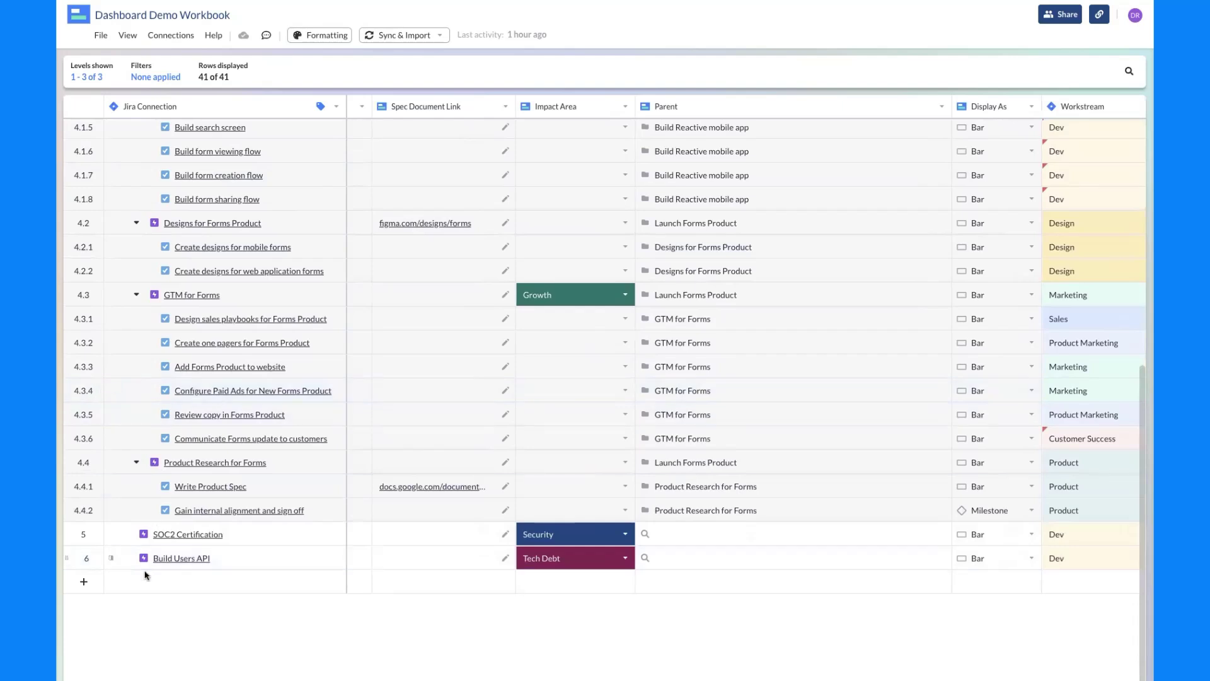
{"action": "left_click", "coordinate": [89, 584]}
{"action": "left_click", "coordinate": [217, 583]}
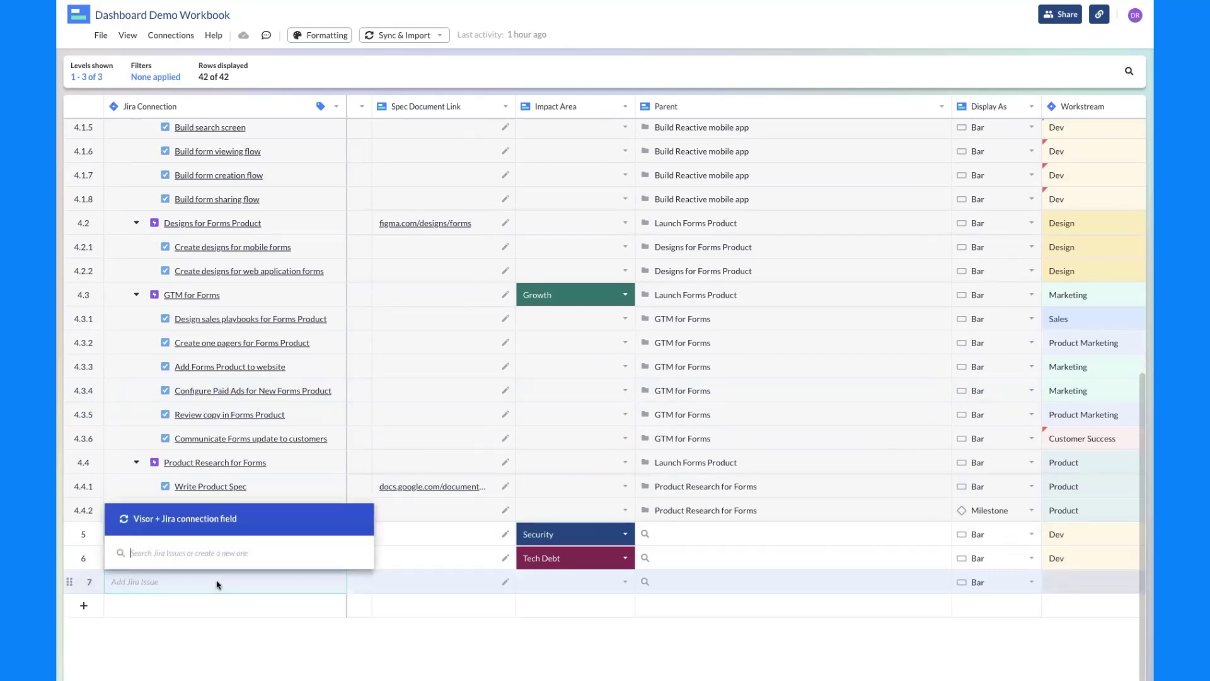
{"action": "type", "text": "Non-"}
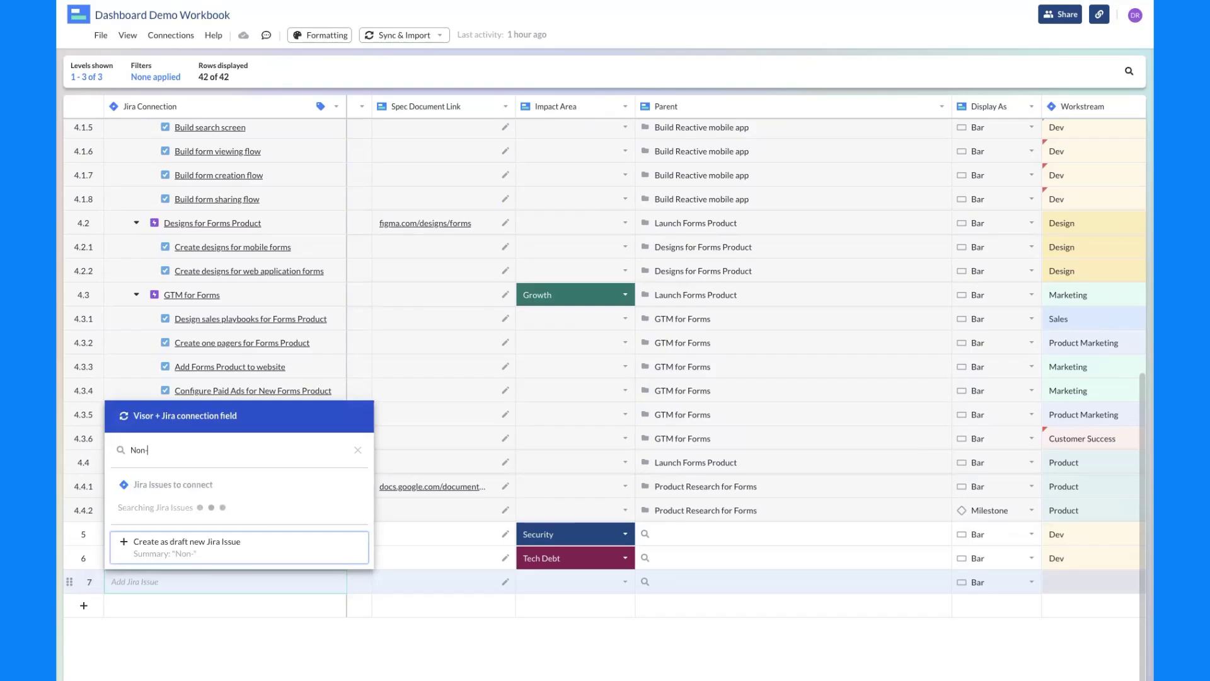
{"action": "type", "text": "syncing record"}
{"action": "key", "text": "Return"}
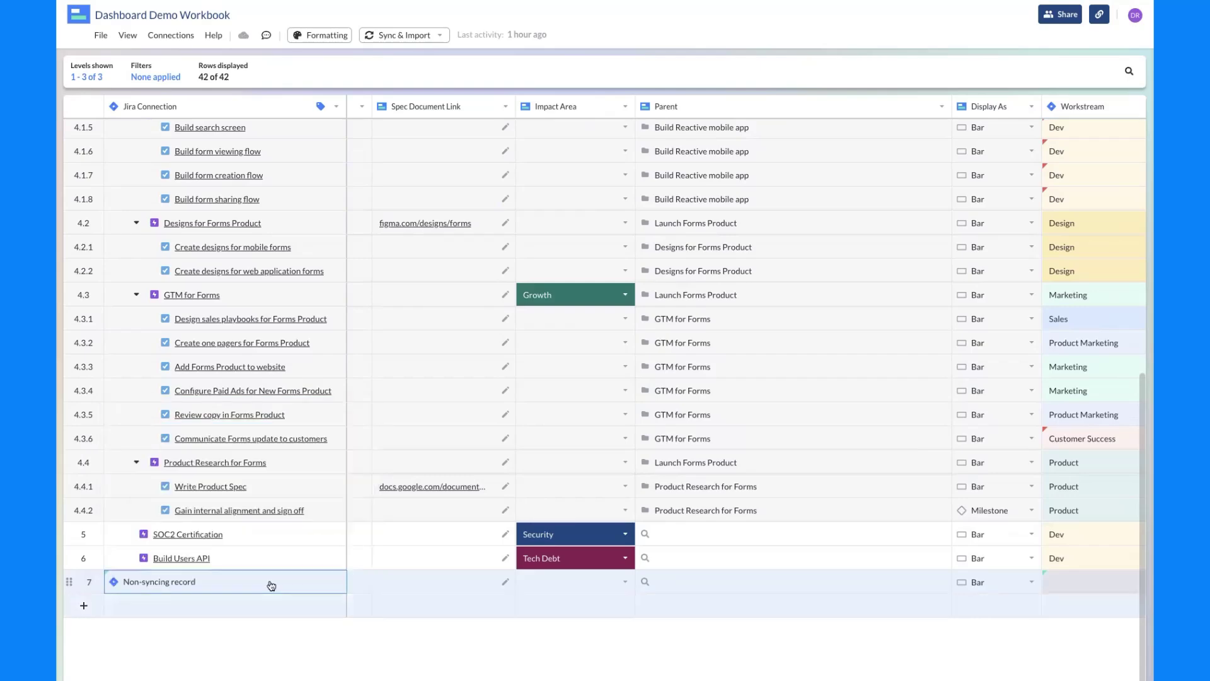
Inspect the Project field needed for the Non-syncing record's Issue Type in the record details, and close the record.
{"action": "scroll", "coordinate": [615, 592], "scroll_direction": "left", "scroll_amount": 10}
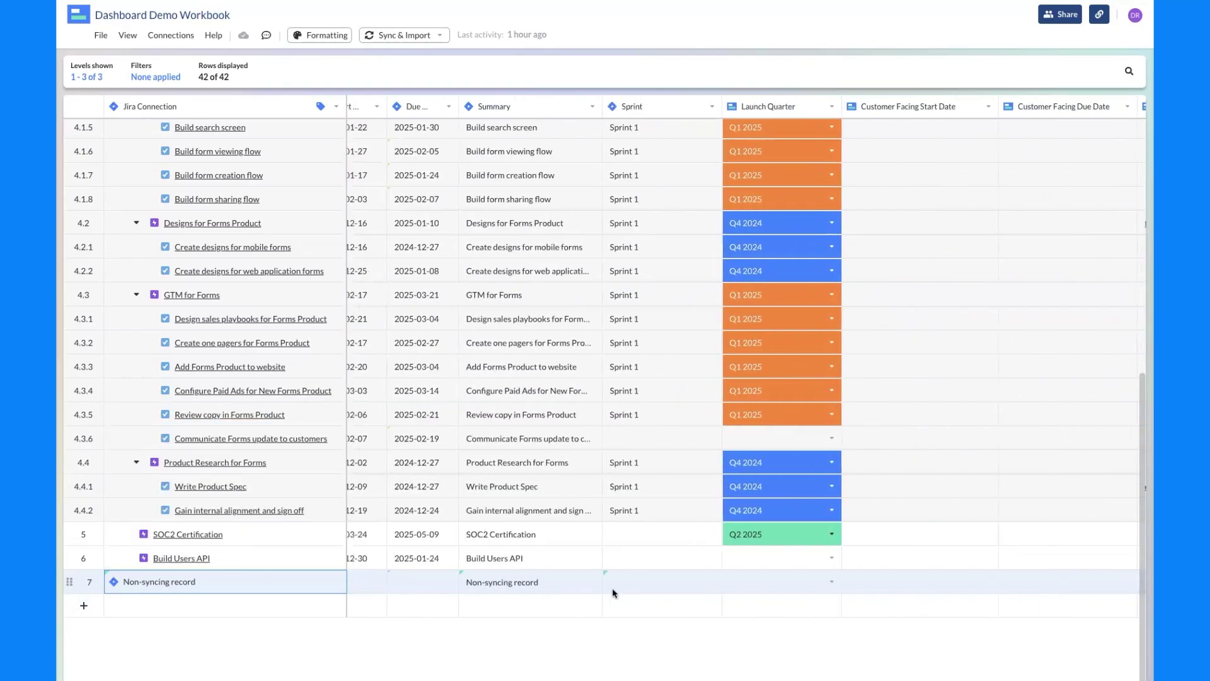
{"action": "scroll", "coordinate": [614, 592], "scroll_direction": "left", "scroll_amount": 5}
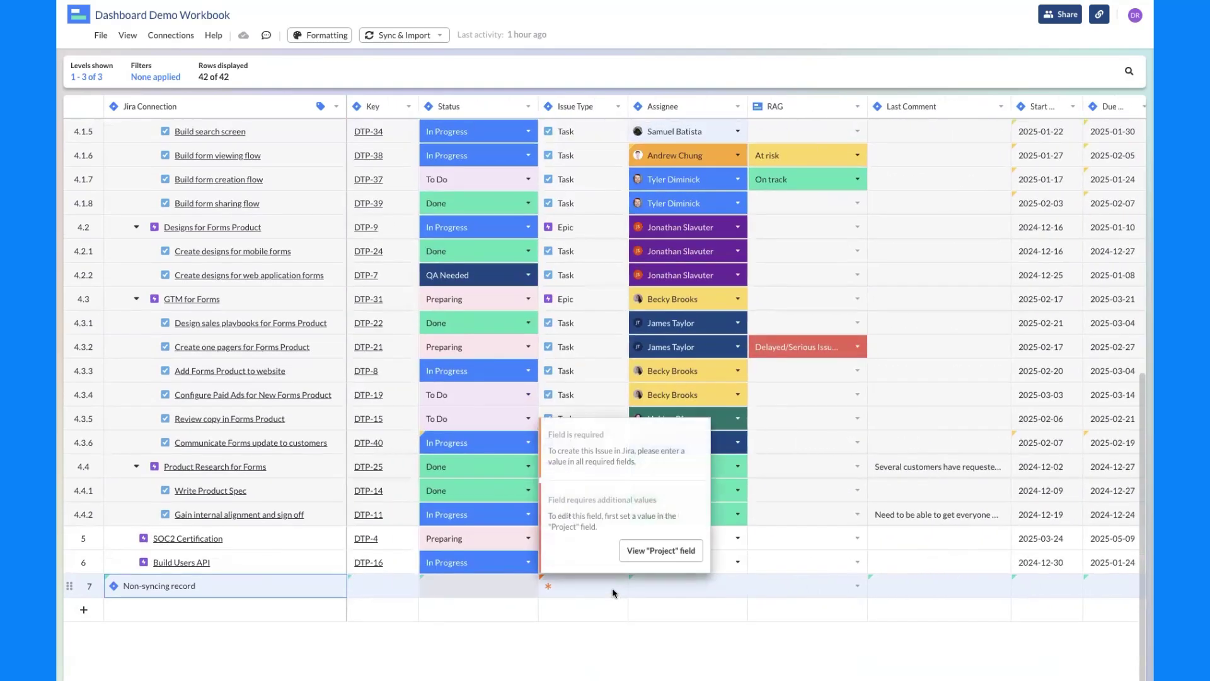
{"action": "mouse_move", "coordinate": [585, 591]}
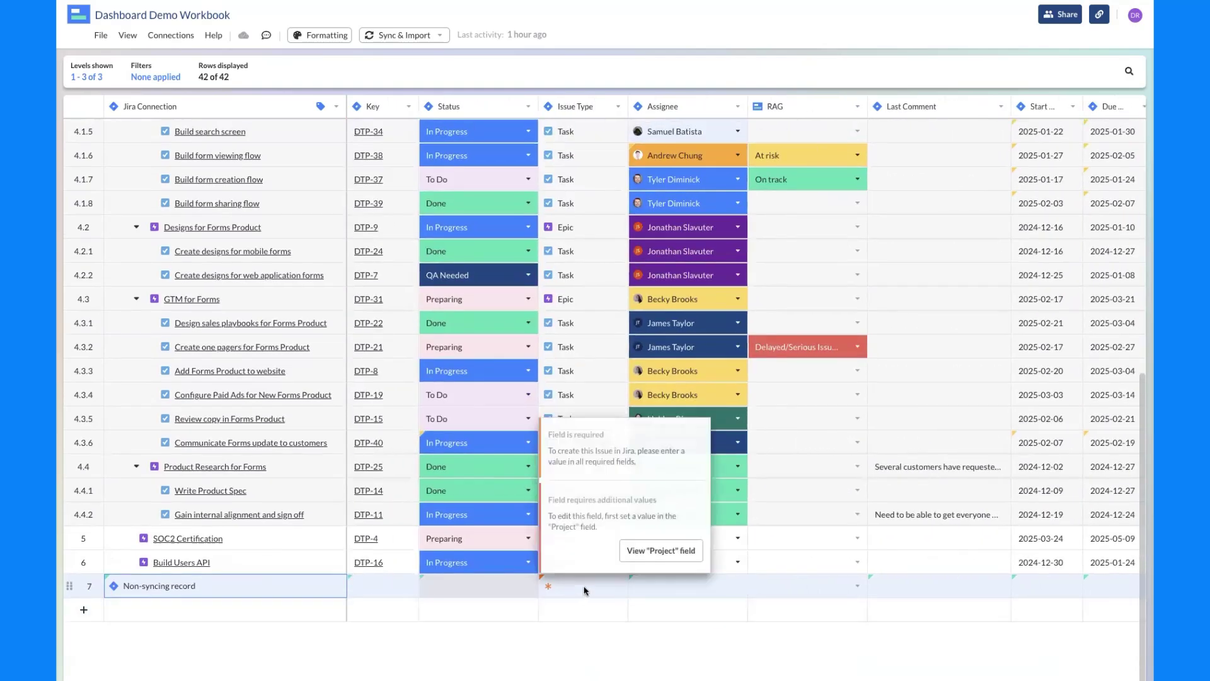
{"action": "left_click", "coordinate": [659, 551]}
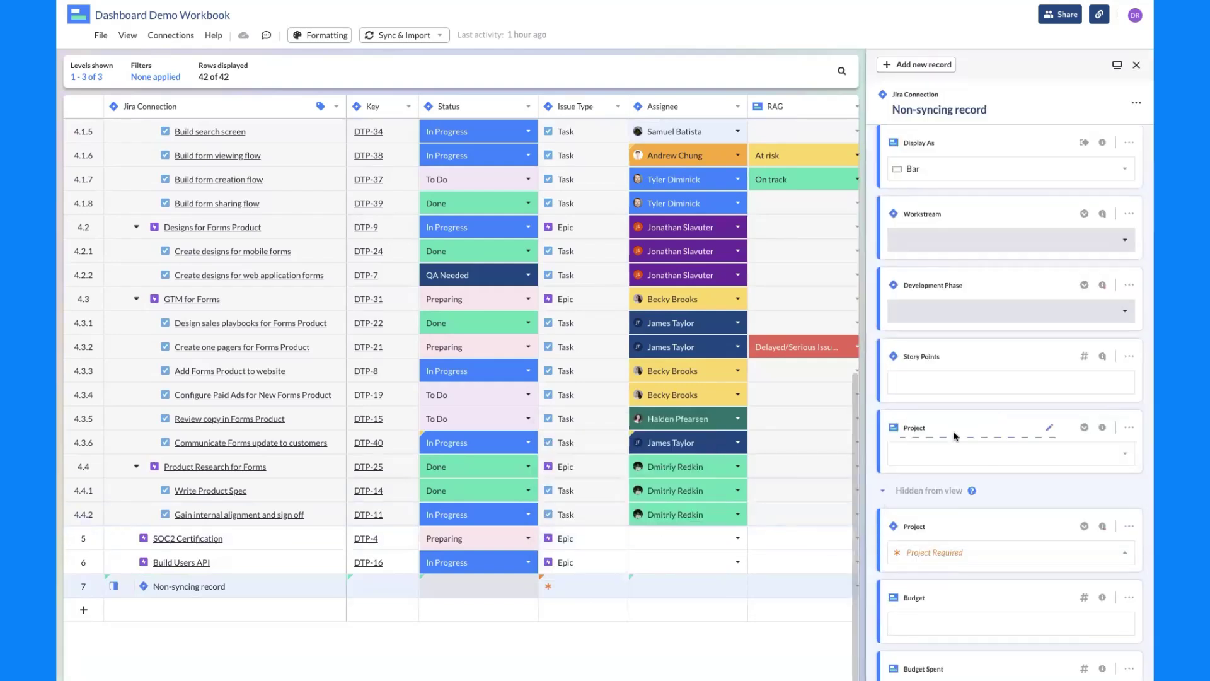
{"action": "left_click", "coordinate": [1122, 455]}
{"action": "left_click", "coordinate": [1091, 488]}
{"action": "left_click", "coordinate": [1136, 65]}
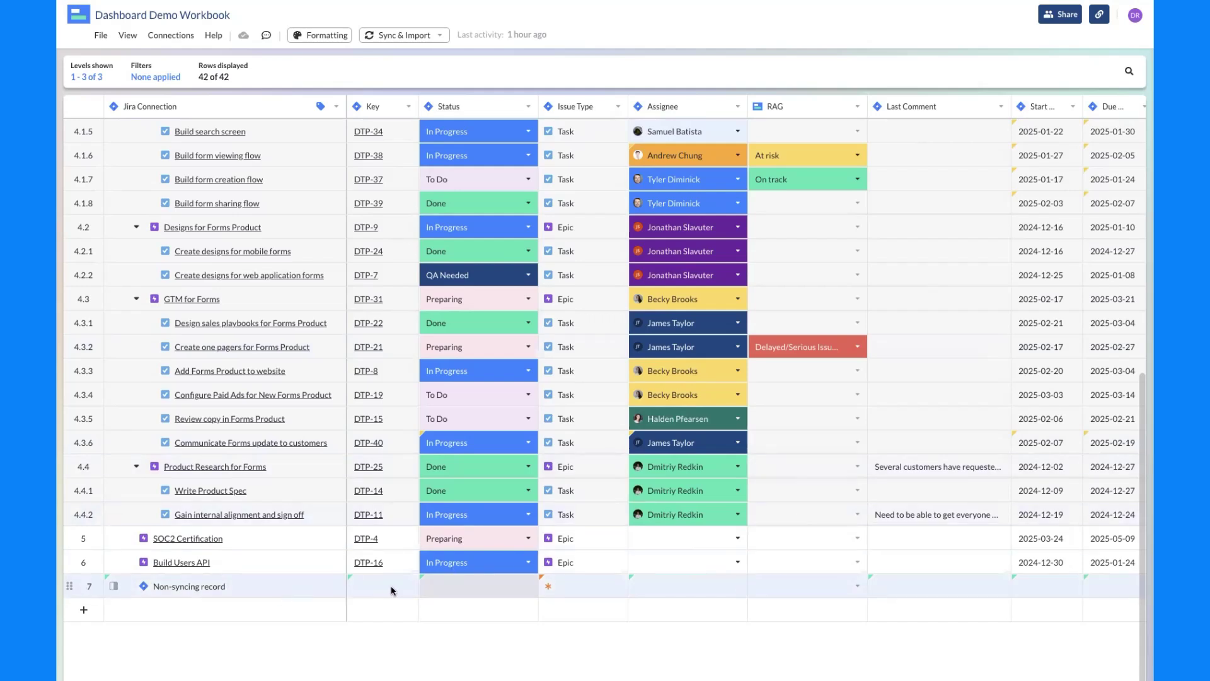
Set the Jira connection's default data structure to ignore nesting from Jira in its sync and import configuration, and close the settings.
{"action": "scroll", "coordinate": [387, 589], "scroll_direction": "up", "scroll_amount": 1}
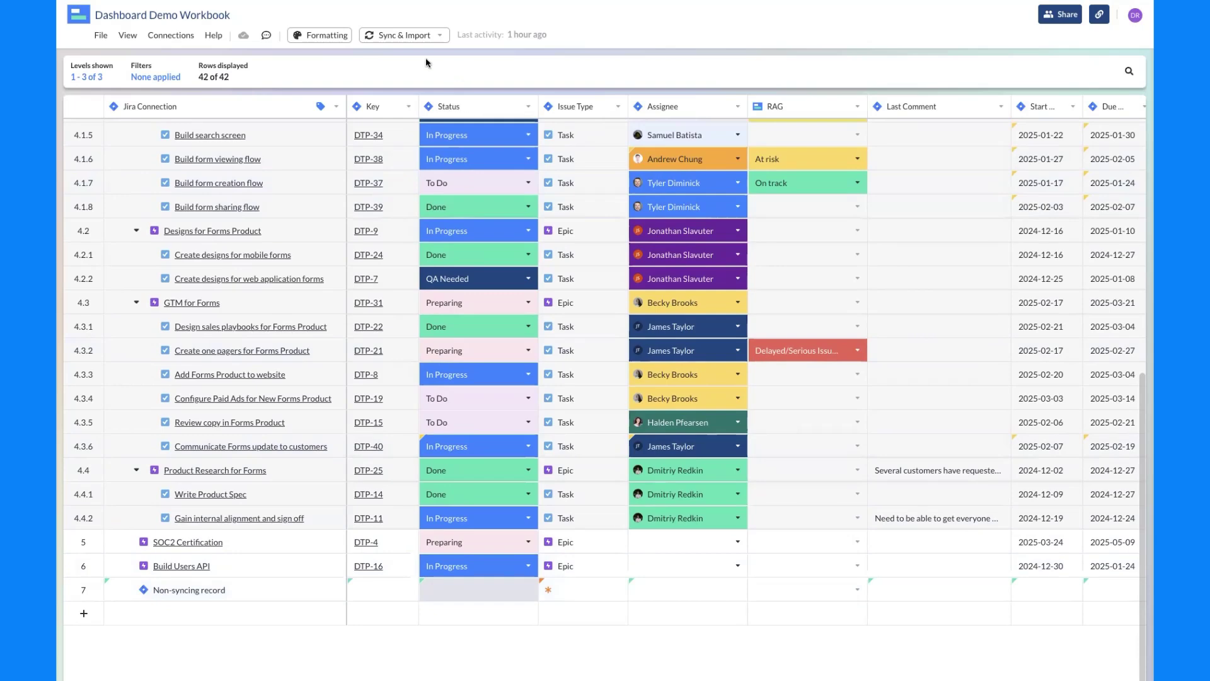
{"action": "left_click", "coordinate": [435, 39]}
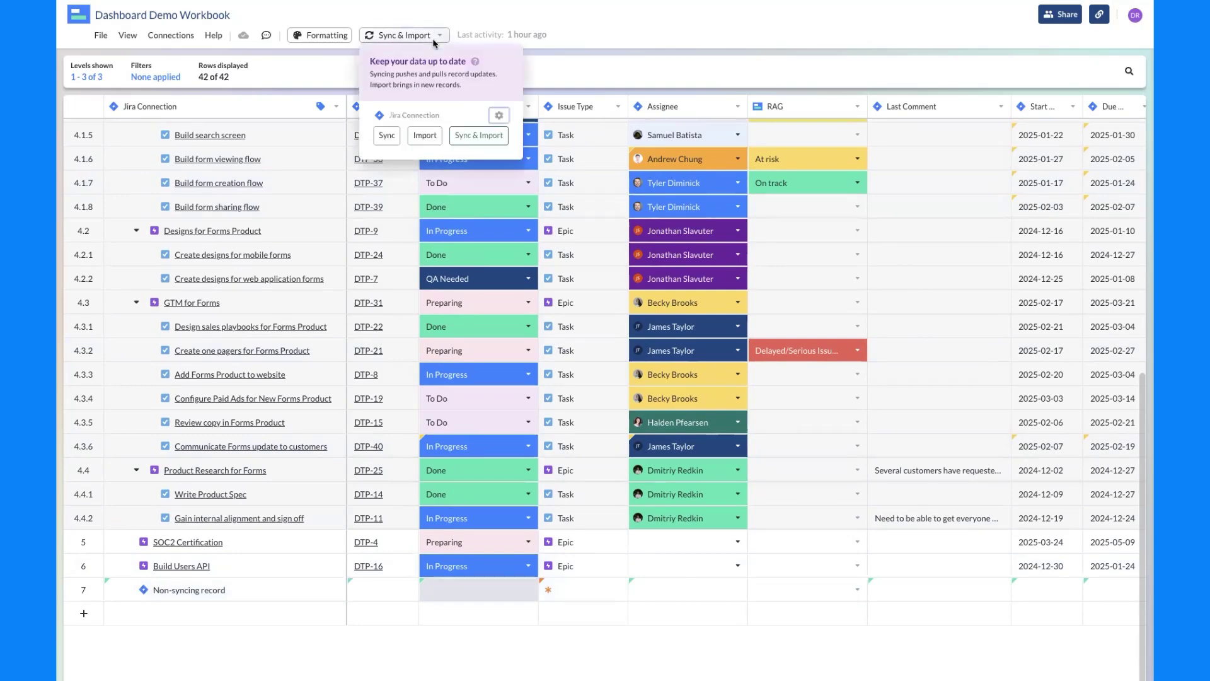
{"action": "left_click", "coordinate": [504, 116]}
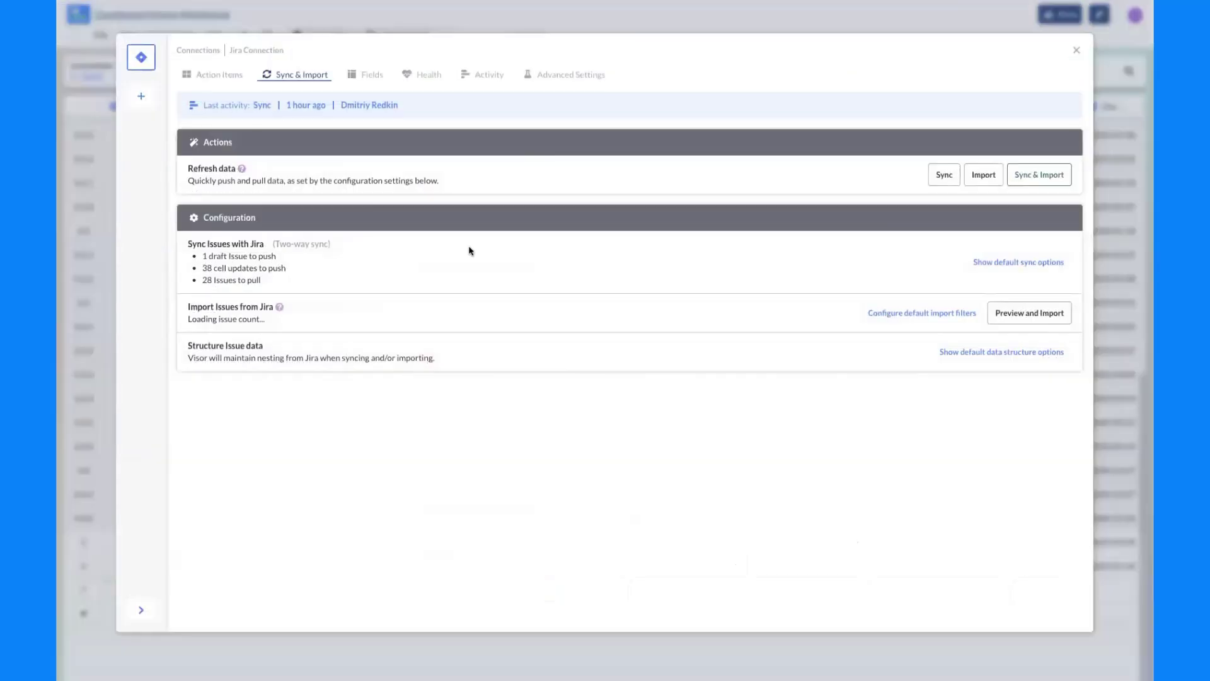
{"action": "left_click", "coordinate": [966, 357]}
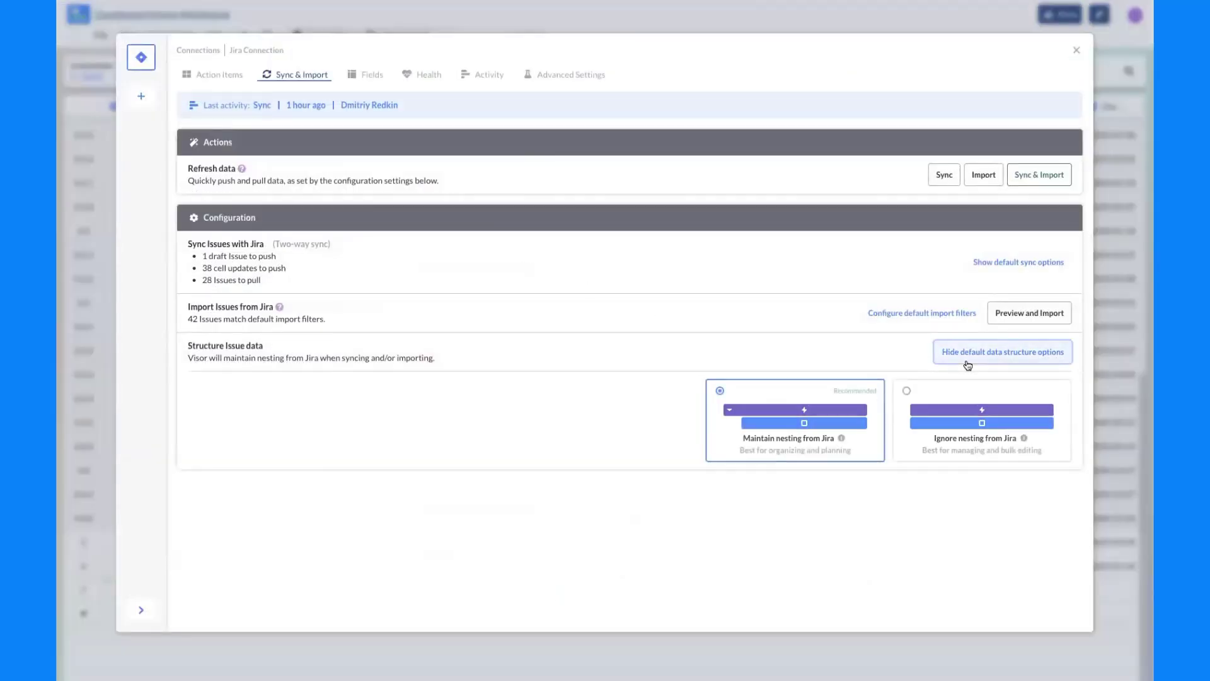
{"action": "left_click", "coordinate": [961, 448]}
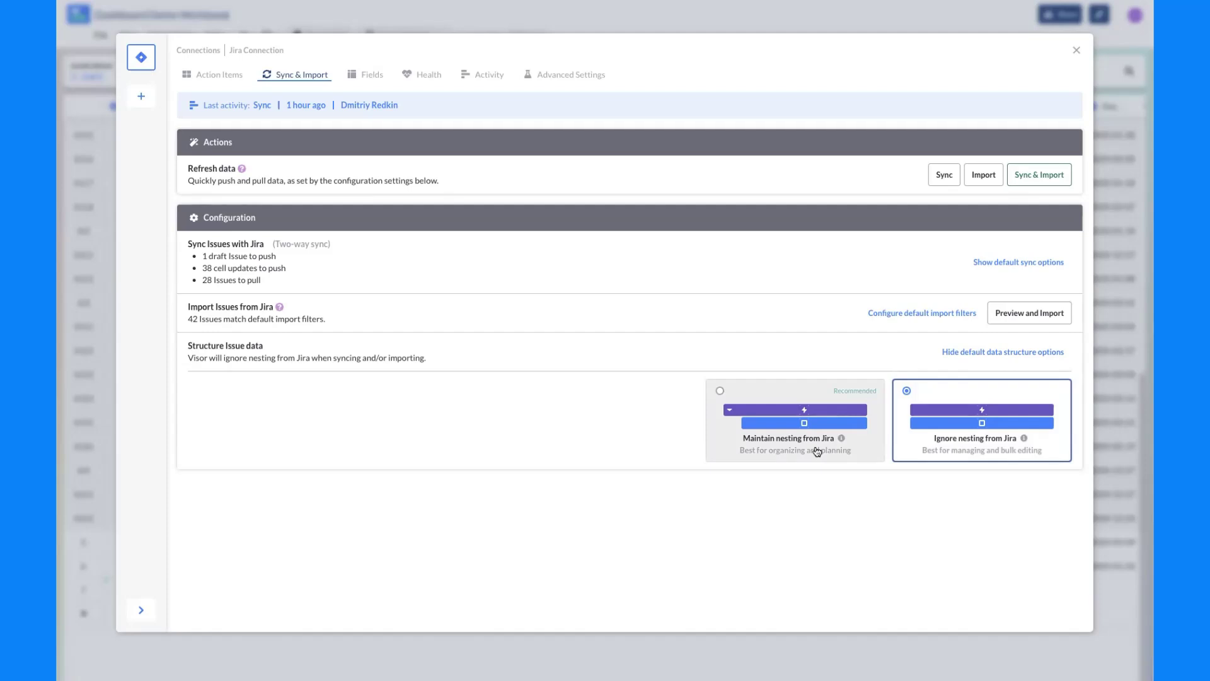
{"action": "left_click", "coordinate": [1077, 50]}
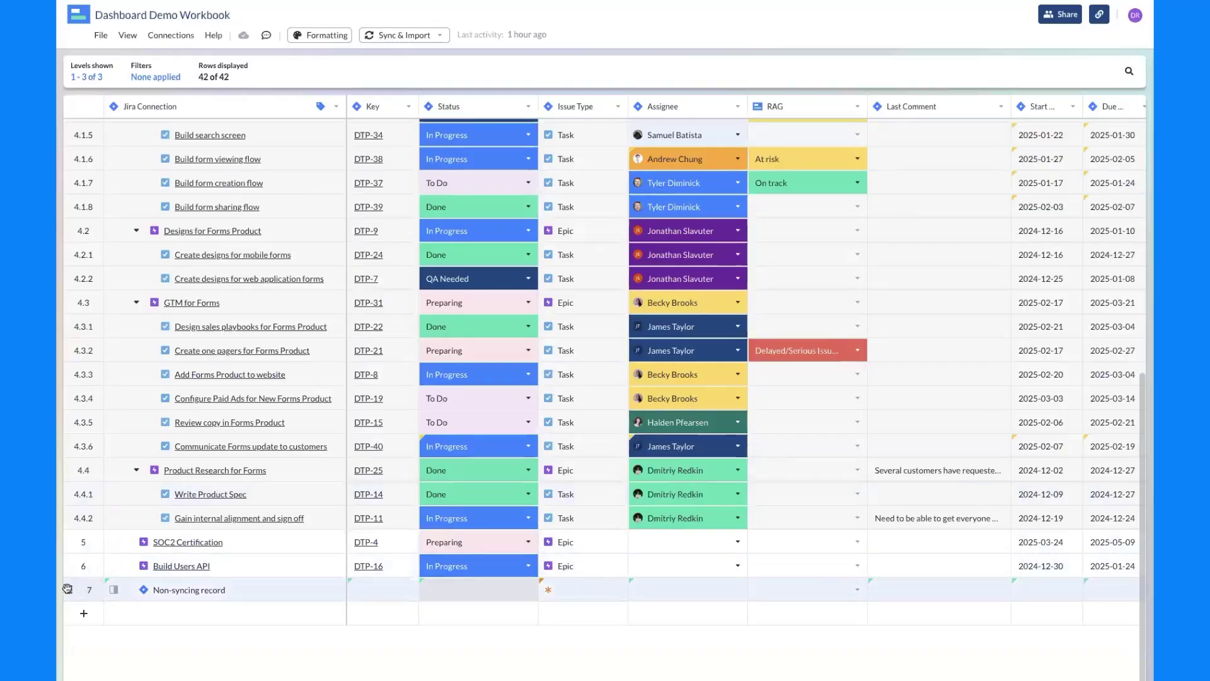
Move the Non-syncing record up to just below Create designs for mobile forms in the Designs for Forms Product group.
{"action": "left_click_drag", "start_coordinate": [69, 589], "coordinate": [73, 265]}
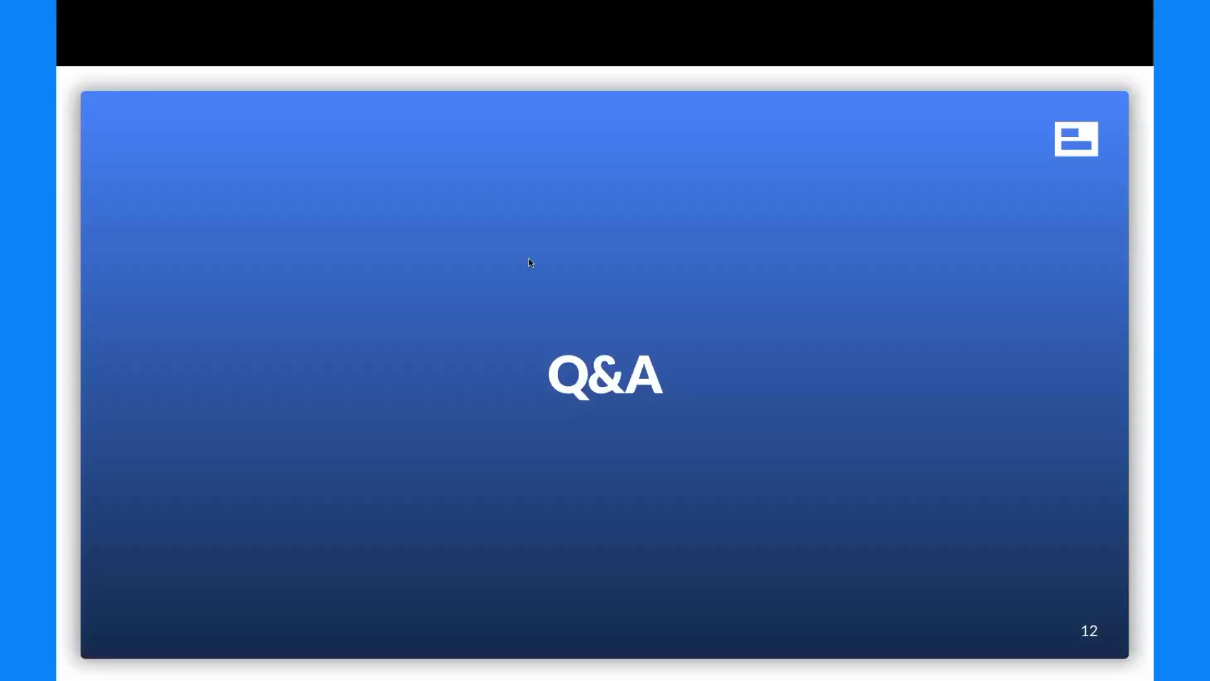
{"action": "key", "text": "Right"}
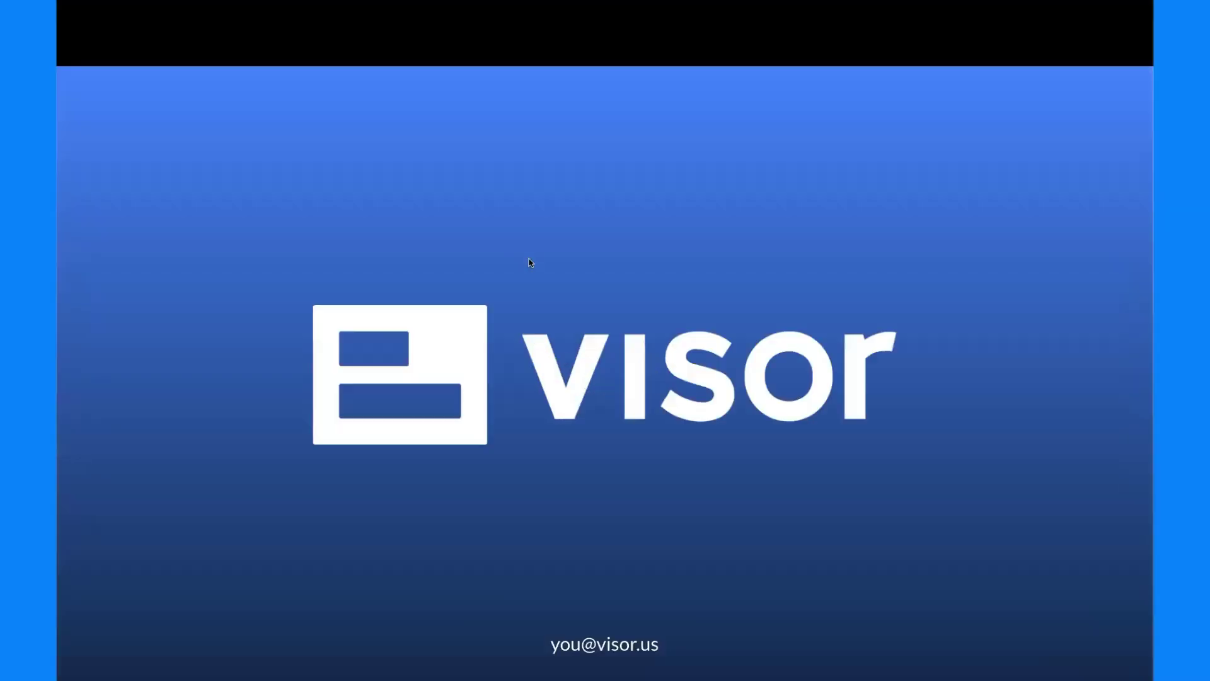